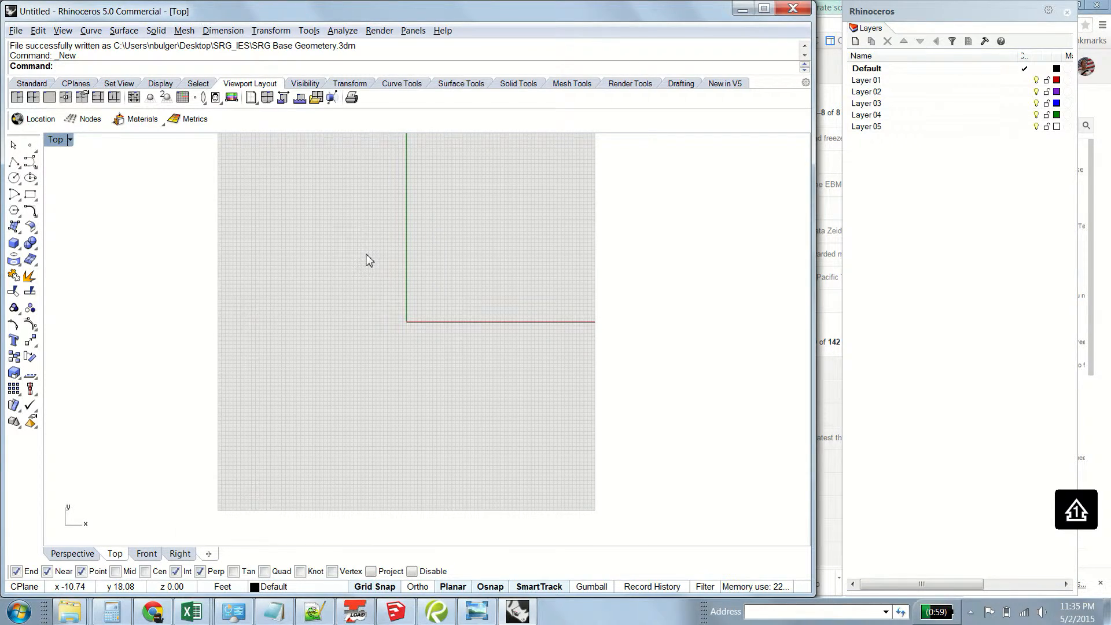
- Set the grid for all viewports to minor lines every 0.5 feet and a snap spacing of 0.5 feet
{"action": "scroll", "coordinate": [369, 259], "scroll_direction": "up", "scroll_amount": 2}
{"action": "scroll", "coordinate": [428, 348], "scroll_direction": "up", "scroll_amount": 1}
{"action": "scroll", "coordinate": [421, 351], "scroll_direction": "up", "scroll_amount": 2}
{"action": "scroll", "coordinate": [136, 211], "scroll_direction": "up", "scroll_amount": 1}
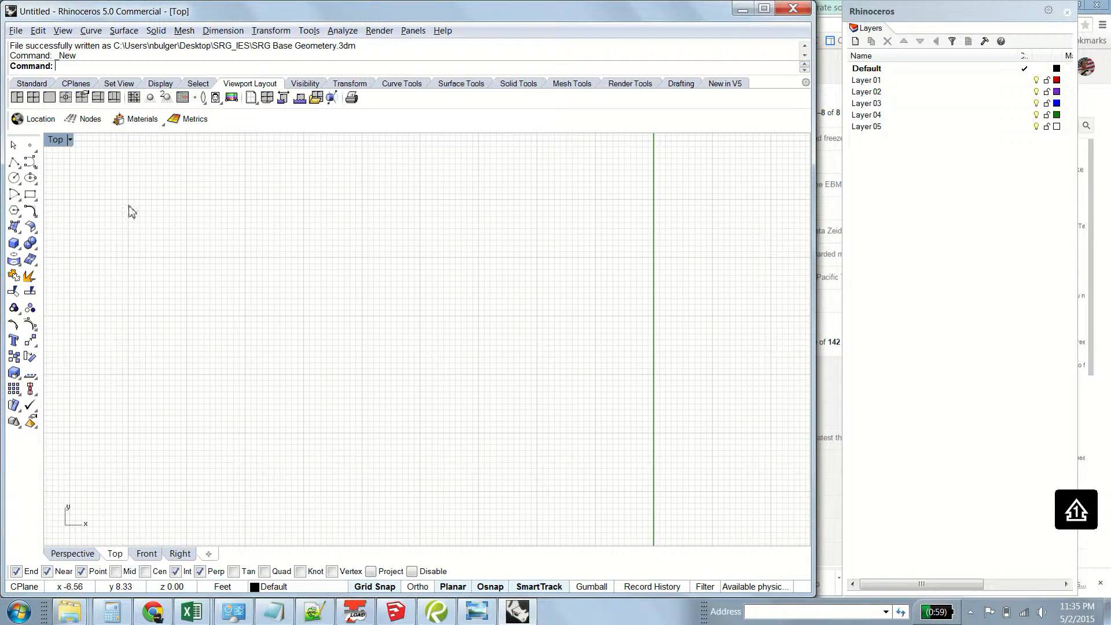
{"action": "left_click", "coordinate": [54, 141]}
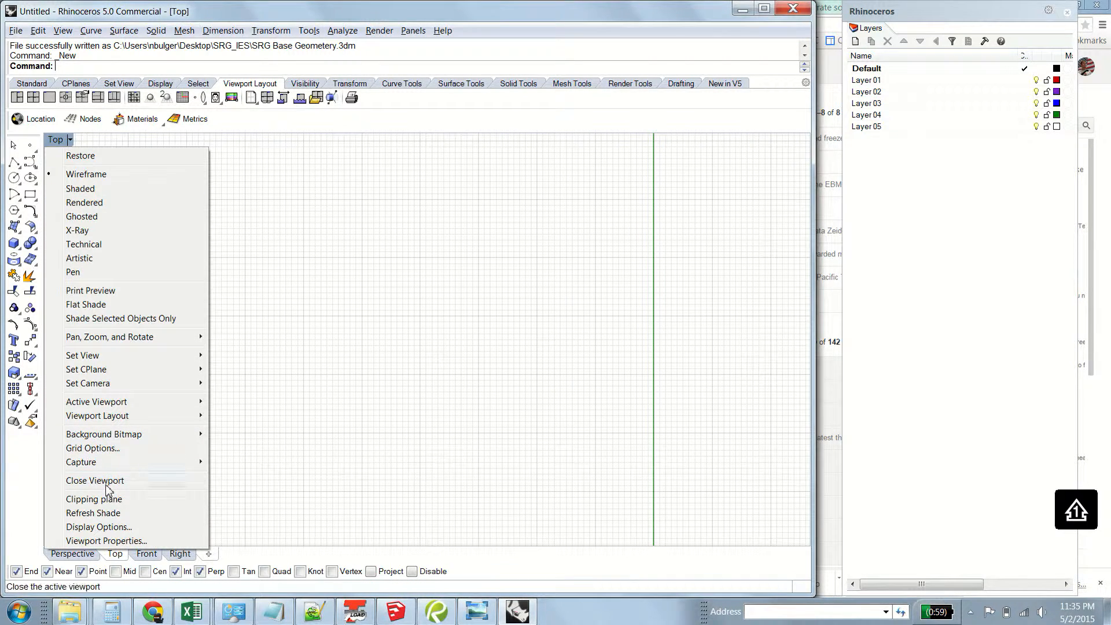
{"action": "left_click", "coordinate": [111, 527]}
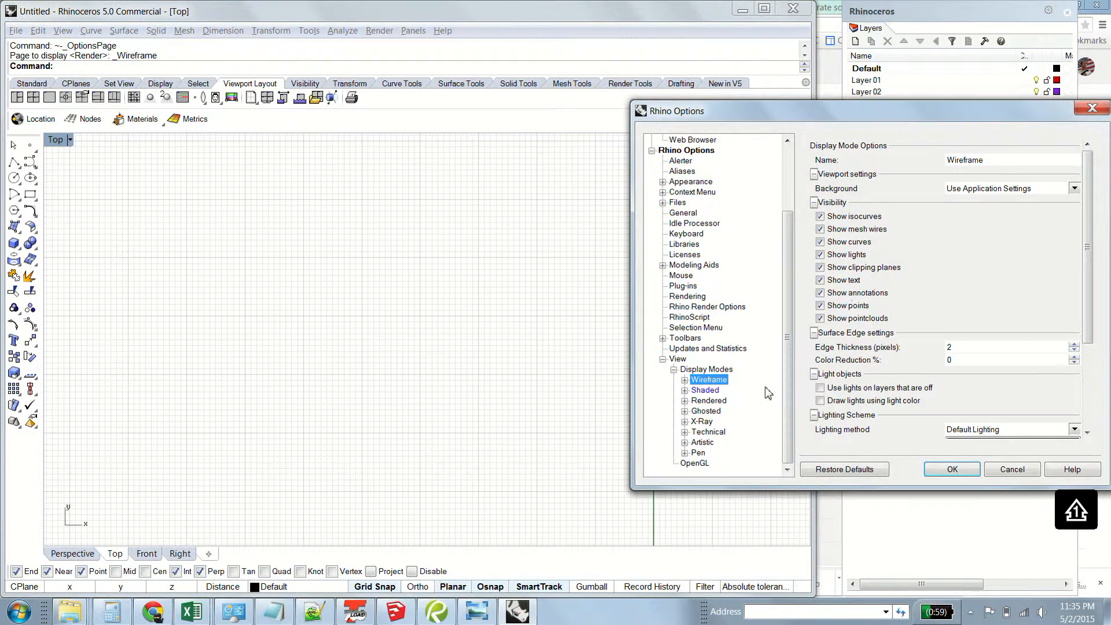
{"action": "left_click", "coordinate": [663, 359]}
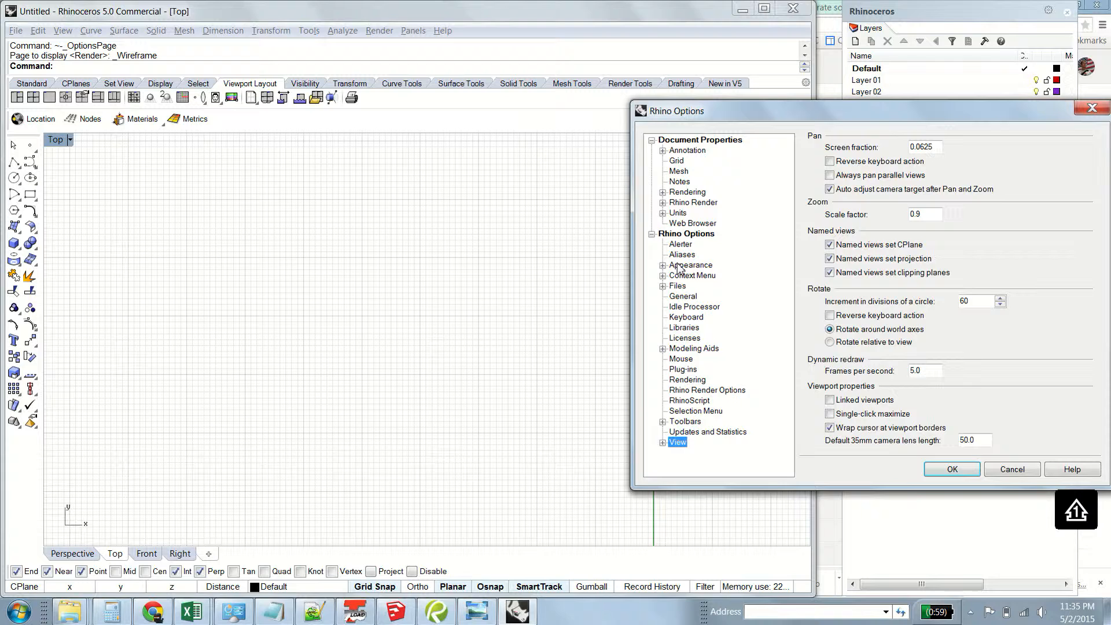
{"action": "left_click", "coordinate": [675, 161]}
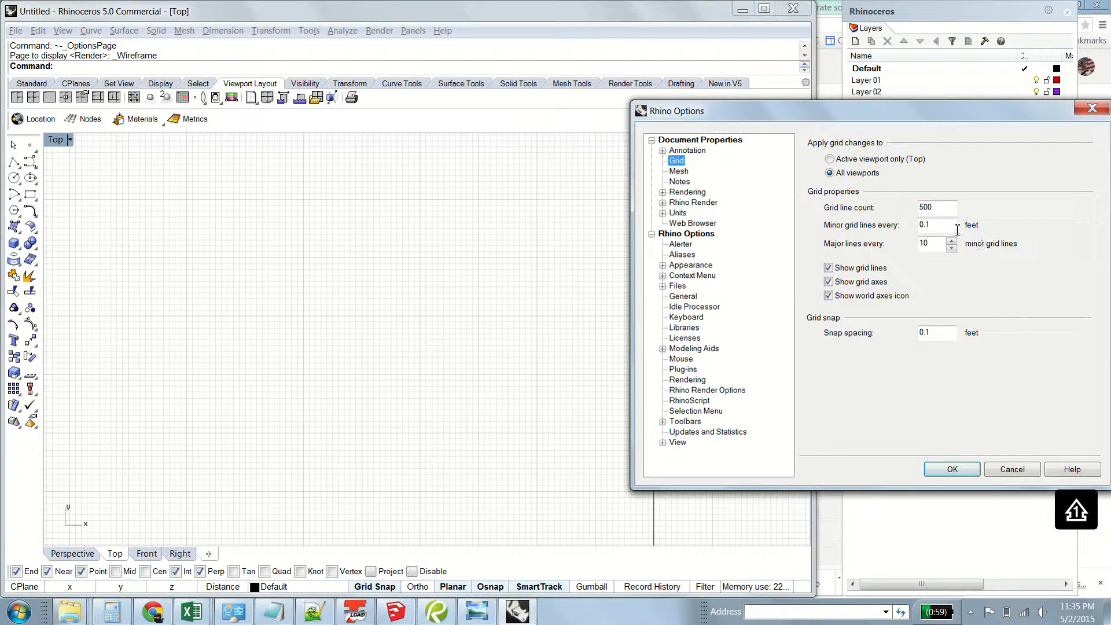
{"action": "left_click", "coordinate": [942, 227]}
{"action": "type", "text": ".5"}
{"action": "left_click_drag", "start_coordinate": [939, 334], "coordinate": [862, 331]}
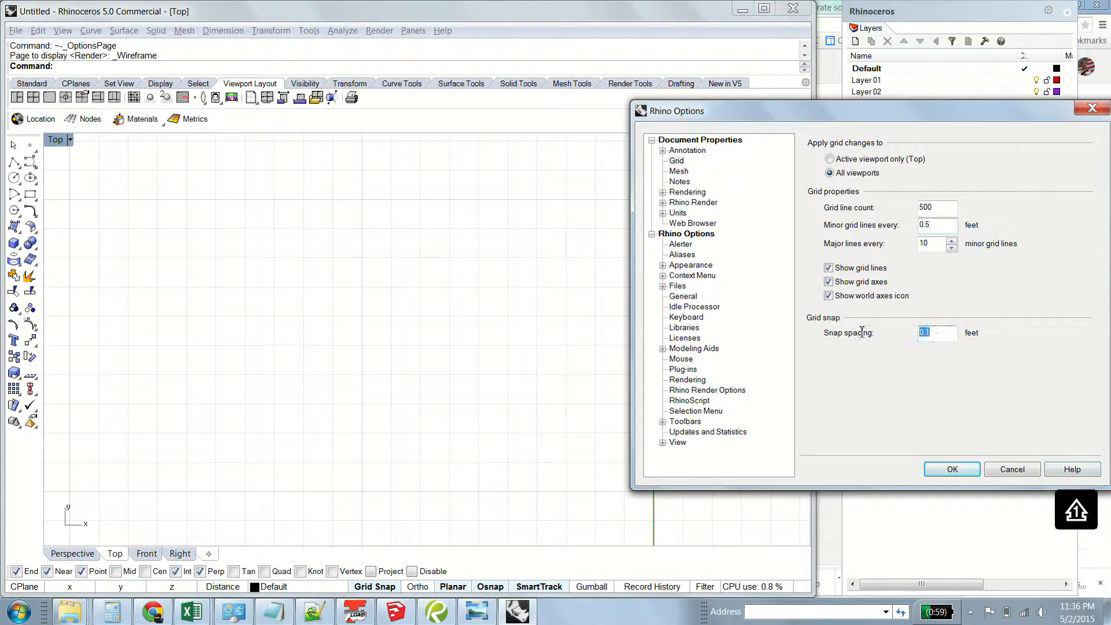
{"action": "key", "text": "BackSpace"}
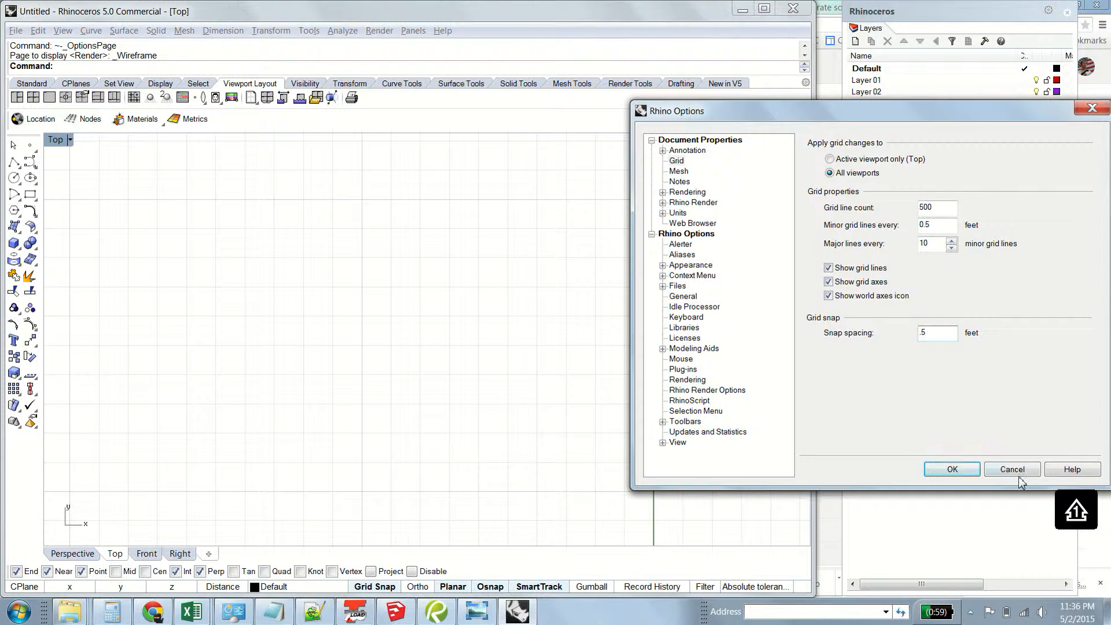
{"action": "left_click", "coordinate": [953, 470]}
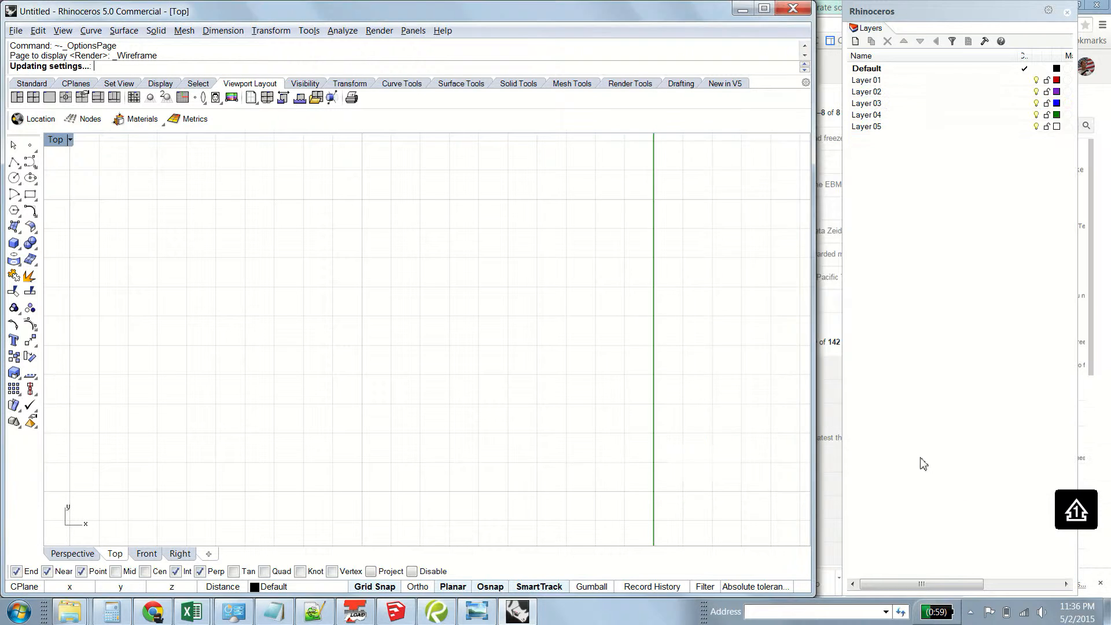
- Switch to Revu and examine the SRG SCANS01112 floor plan with its dimensions and lab layout
{"action": "scroll", "coordinate": [492, 344], "scroll_direction": "down", "scroll_amount": 6}
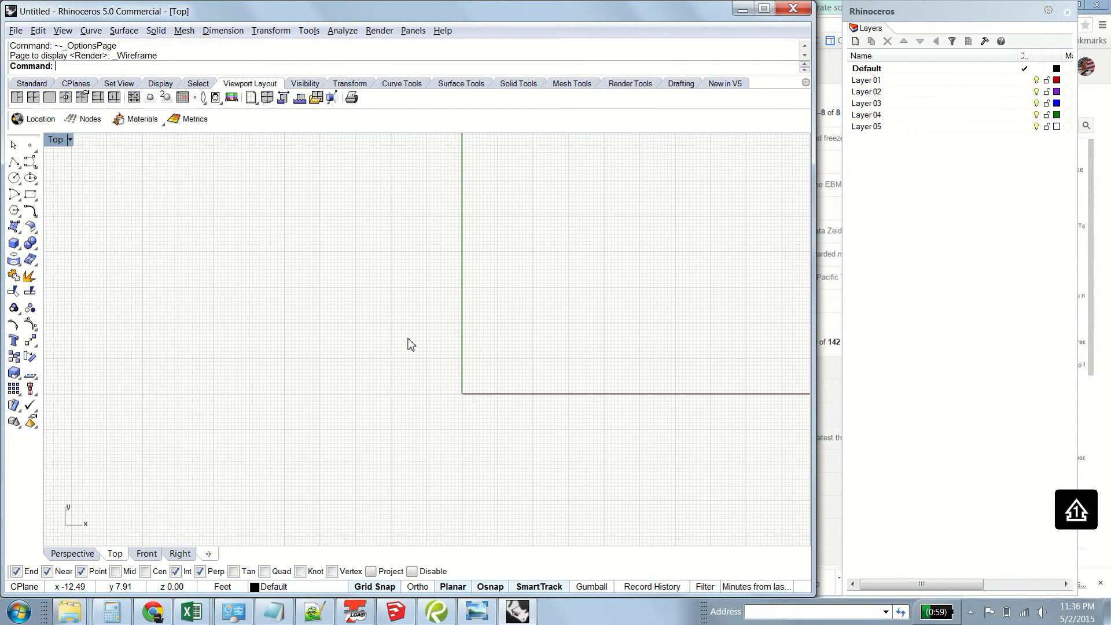
{"action": "scroll", "coordinate": [422, 342], "scroll_direction": "down", "scroll_amount": 3}
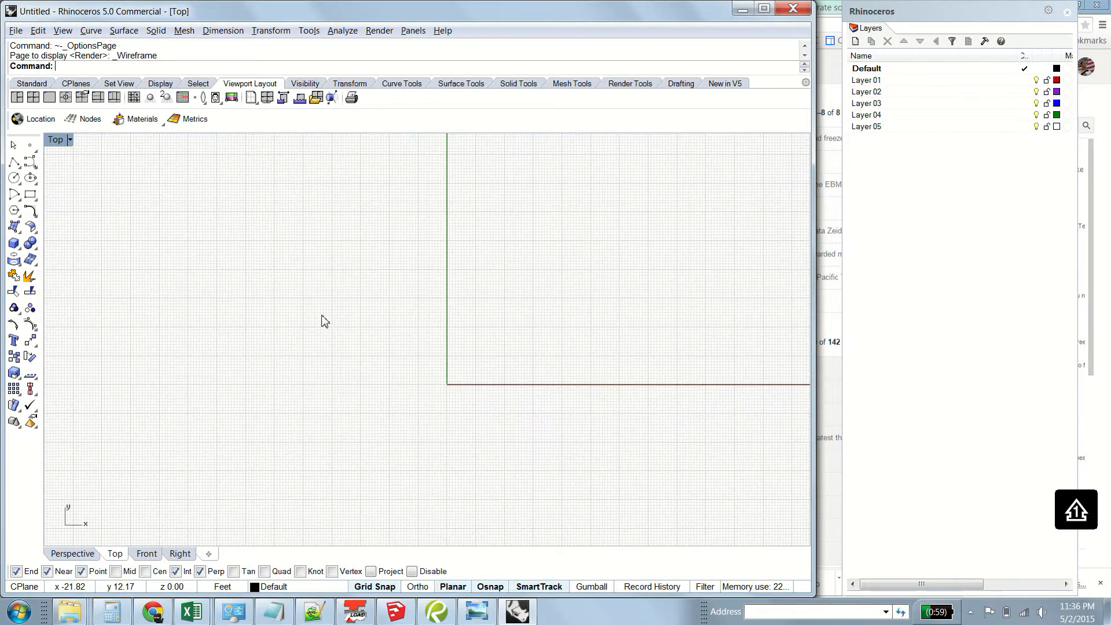
{"action": "right_click_drag", "start_coordinate": [362, 293], "coordinate": [343, 318]}
{"action": "scroll", "coordinate": [343, 318], "scroll_direction": "down", "scroll_amount": 8}
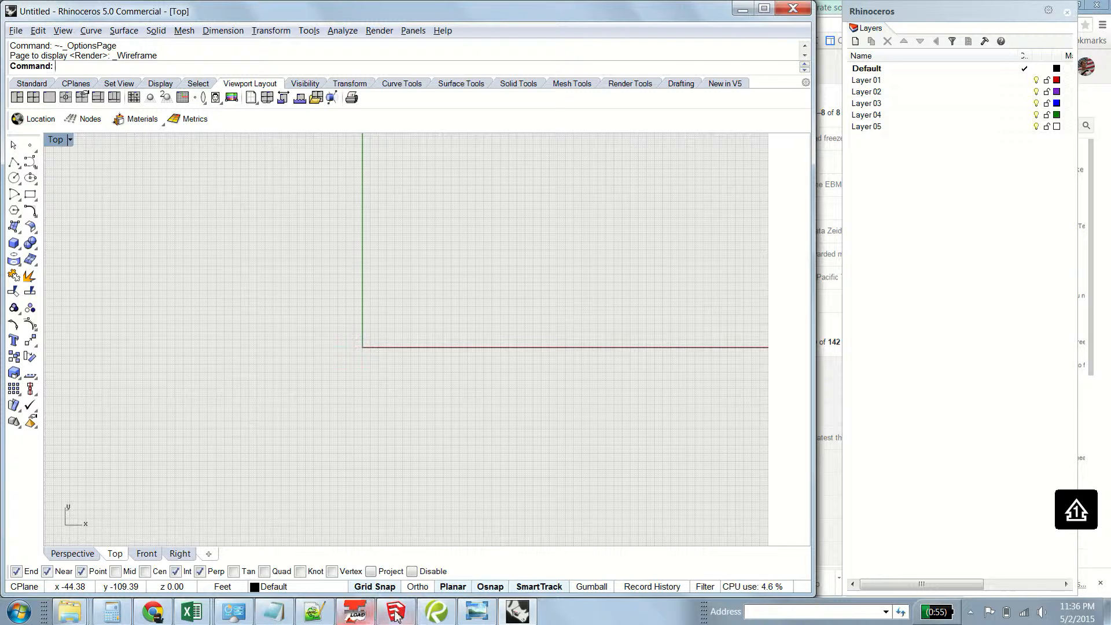
{"action": "left_click", "coordinate": [427, 614]}
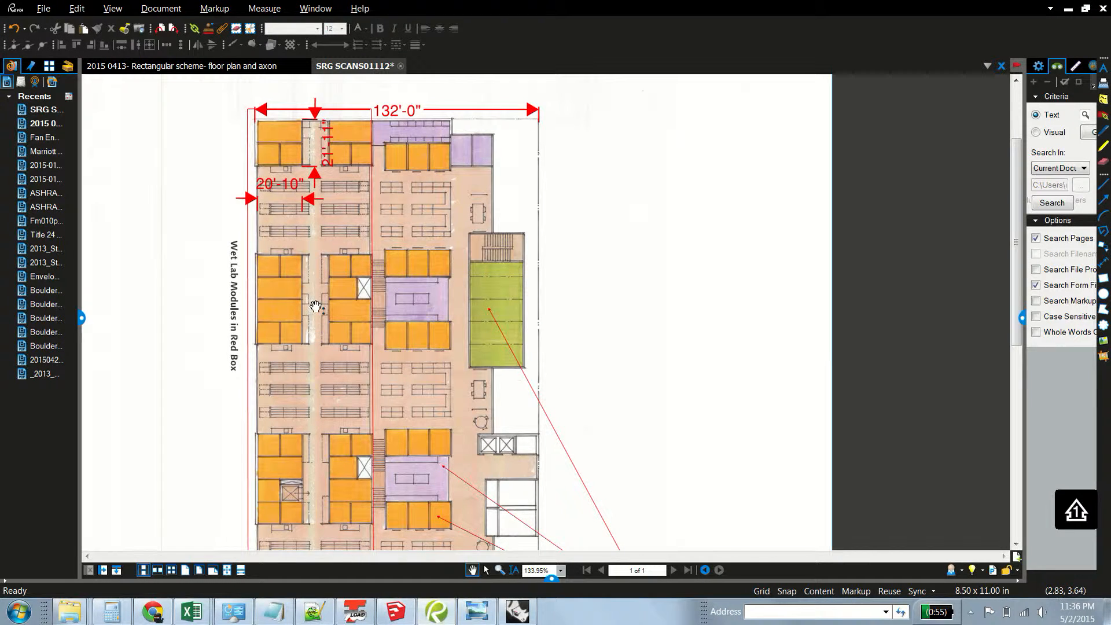
{"action": "scroll", "coordinate": [203, 333], "scroll_direction": "down", "scroll_amount": 2}
{"action": "left_click_drag", "start_coordinate": [182, 356], "coordinate": [186, 327]}
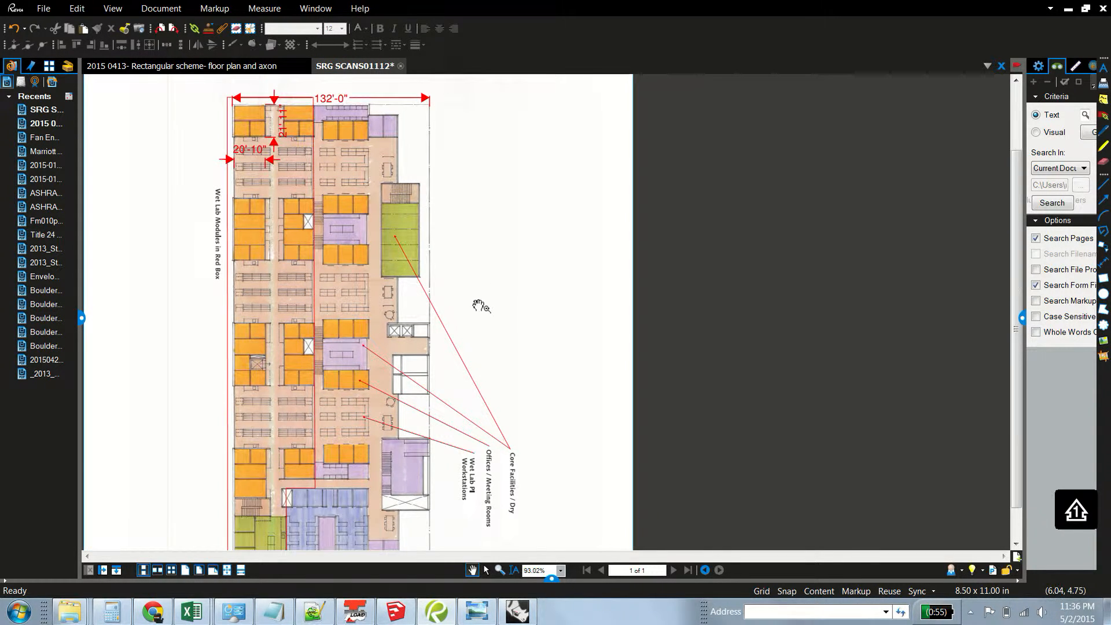
{"action": "scroll", "coordinate": [481, 302], "scroll_direction": "down", "scroll_amount": 1}
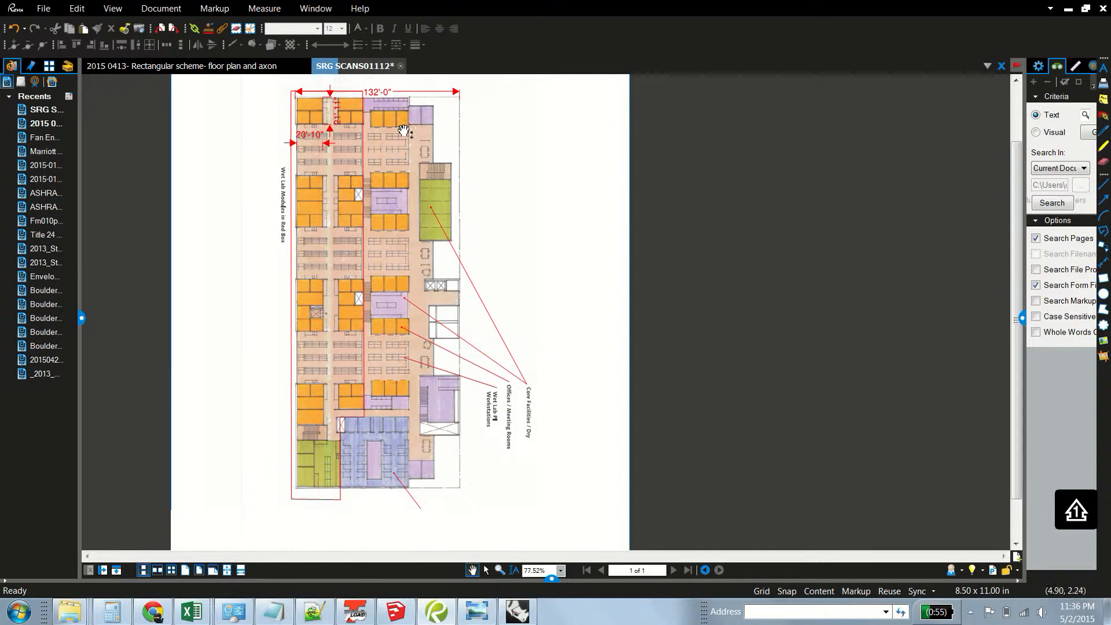
{"action": "left_click_drag", "start_coordinate": [401, 143], "coordinate": [400, 154]}
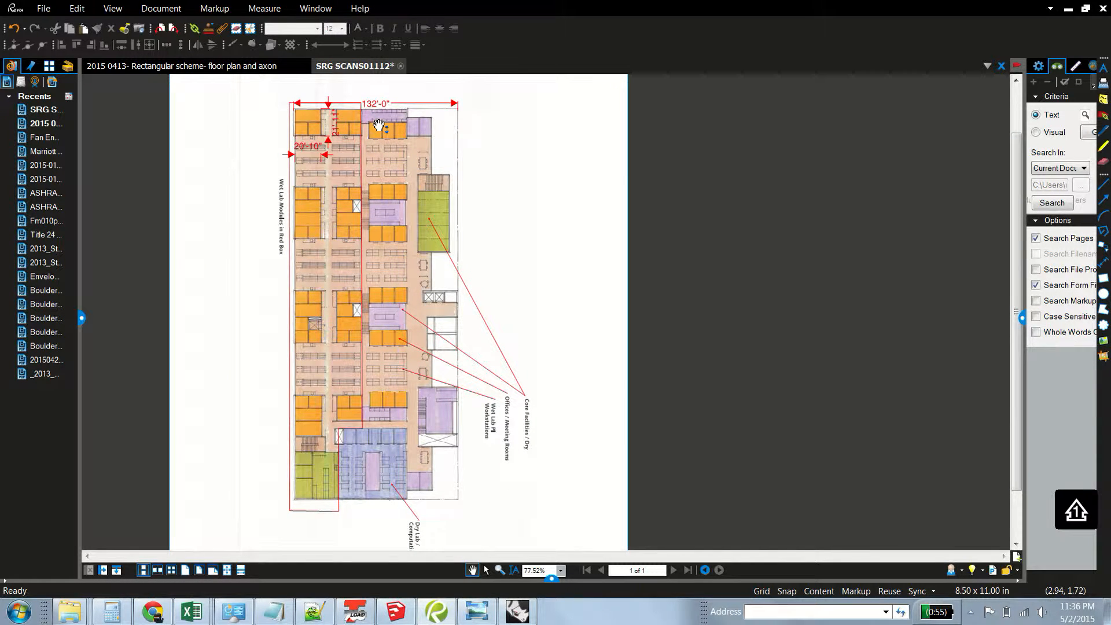
{"action": "left_click_drag", "start_coordinate": [503, 202], "coordinate": [502, 218]}
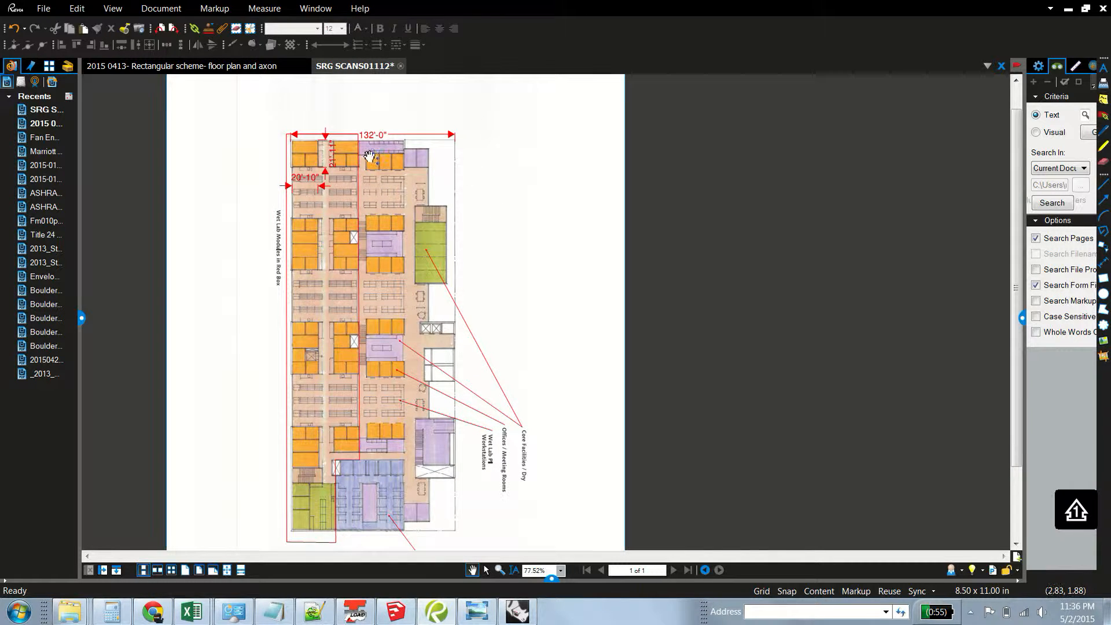
- Switch back to Rhinoceros and place SRG SCANS01112.jpg as a background bitmap across the Top view's grid
{"action": "key", "text": "alt+Tab"}
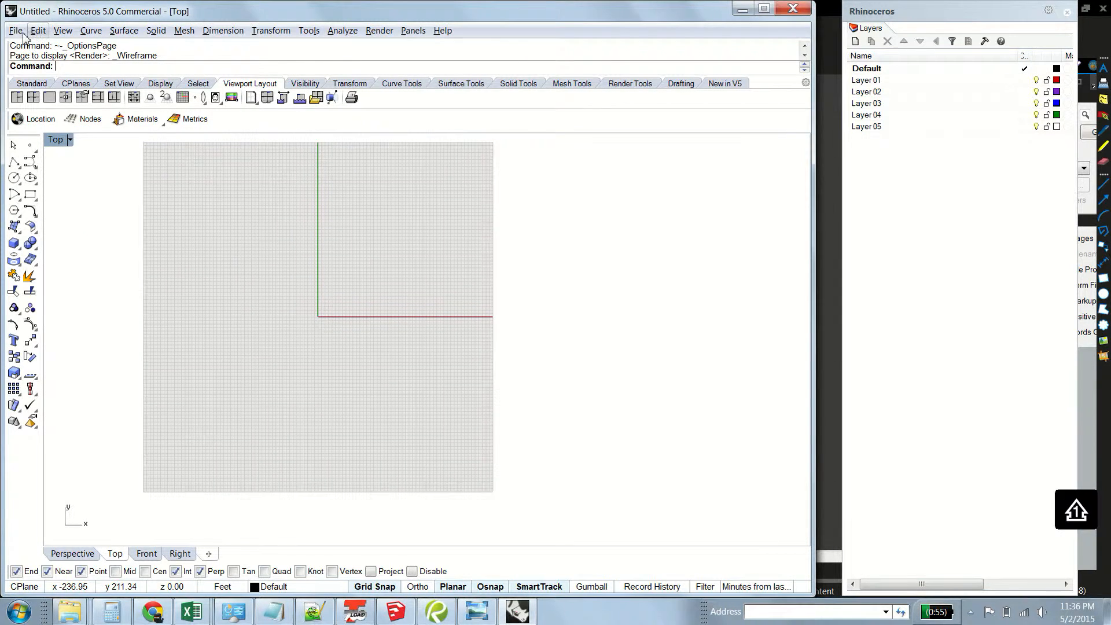
{"action": "left_click", "coordinate": [63, 31]}
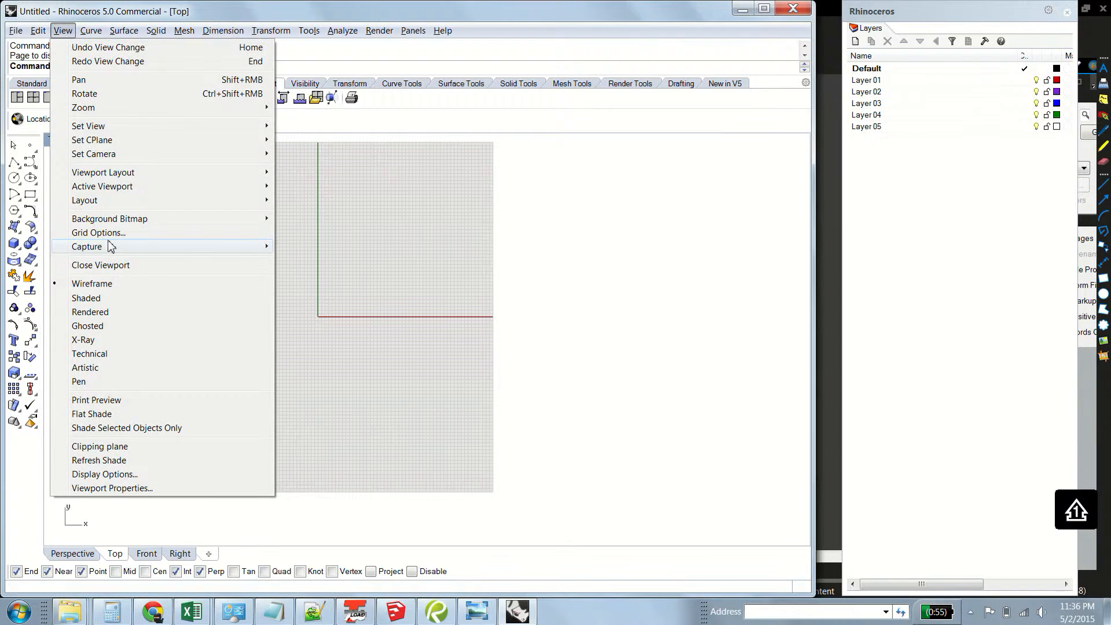
{"action": "mouse_move", "coordinate": [119, 219]}
{"action": "left_click", "coordinate": [310, 221]}
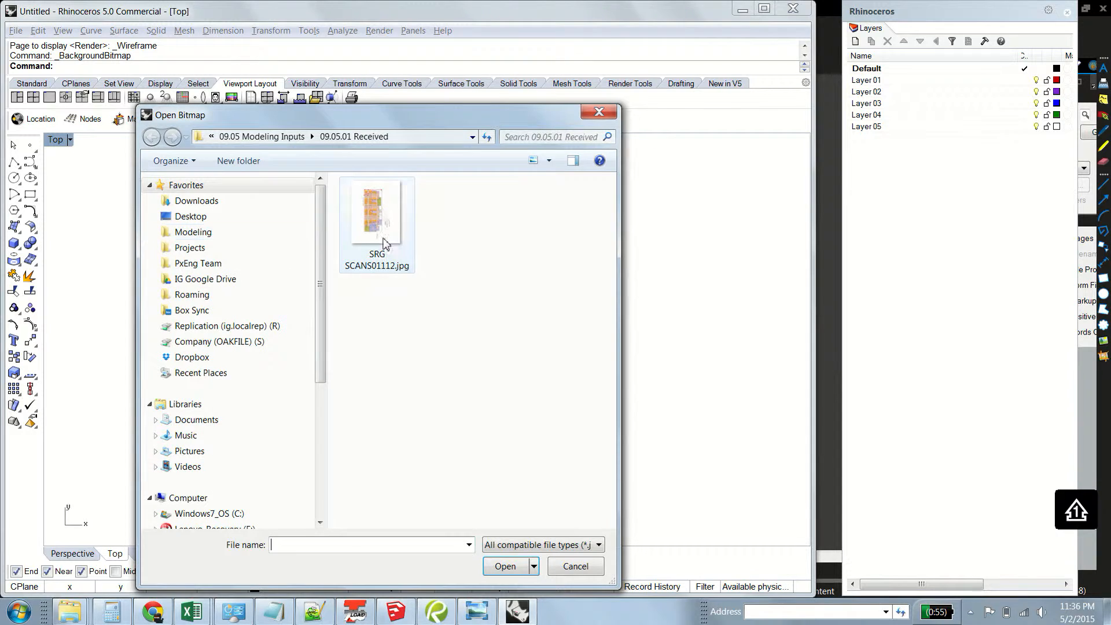
{"action": "left_click", "coordinate": [382, 226]}
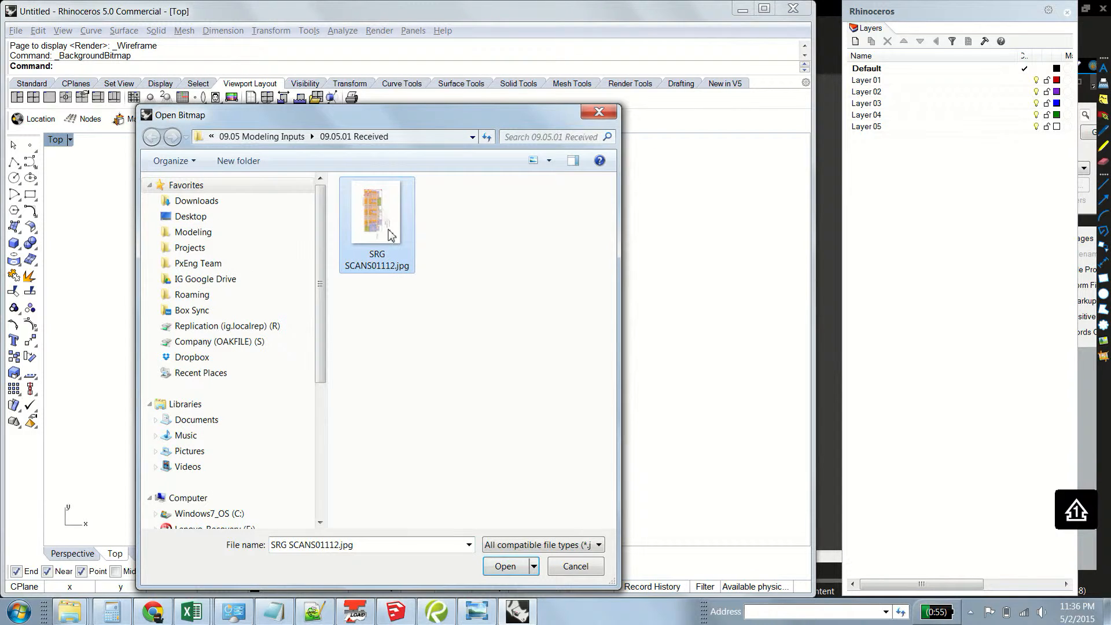
{"action": "left_click", "coordinate": [492, 567]}
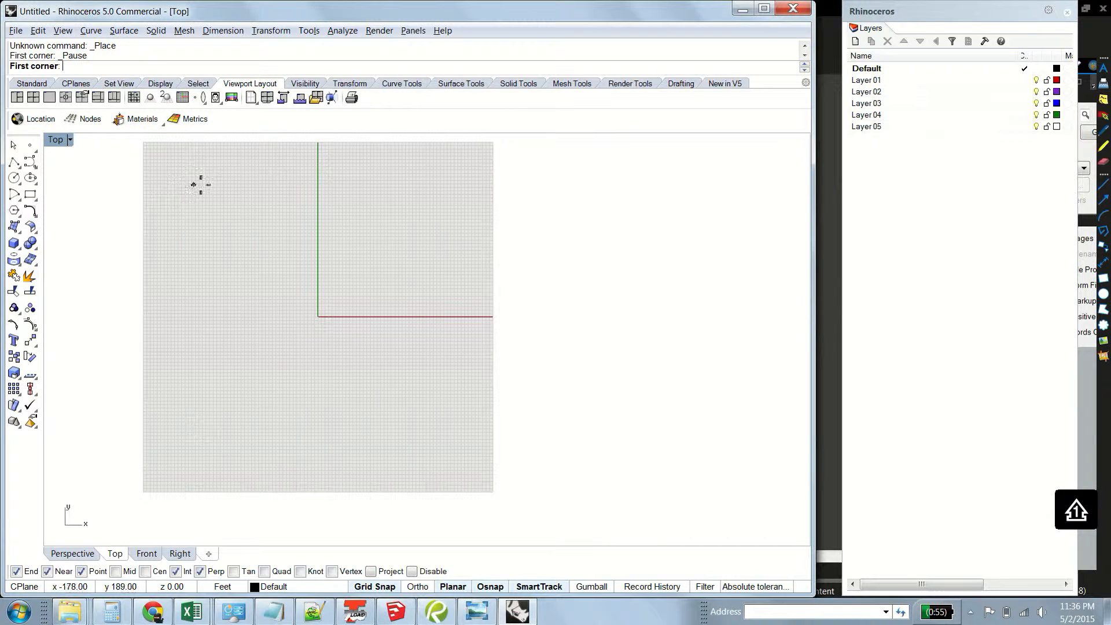
{"action": "left_click", "coordinate": [199, 182]}
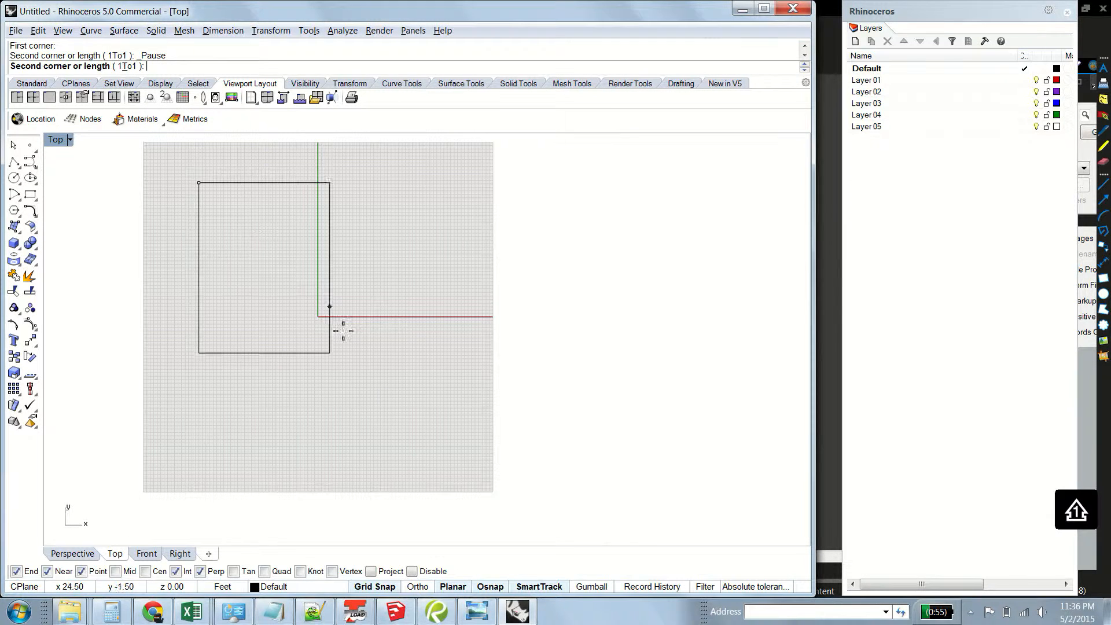
{"action": "left_click", "coordinate": [416, 461]}
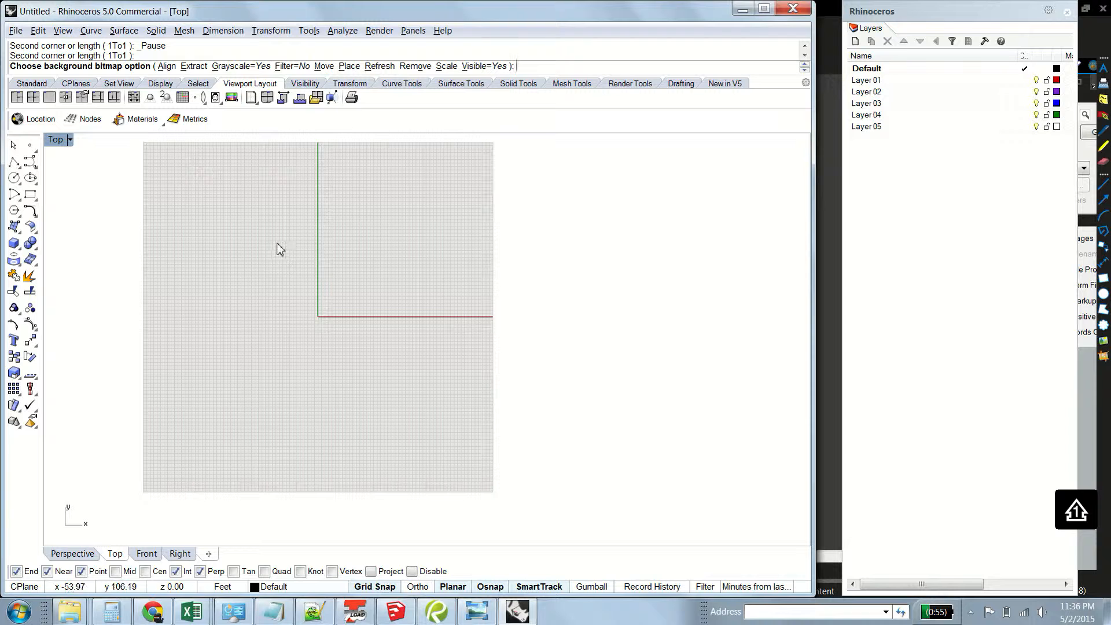
{"action": "scroll", "coordinate": [266, 276], "scroll_direction": "up", "scroll_amount": 3}
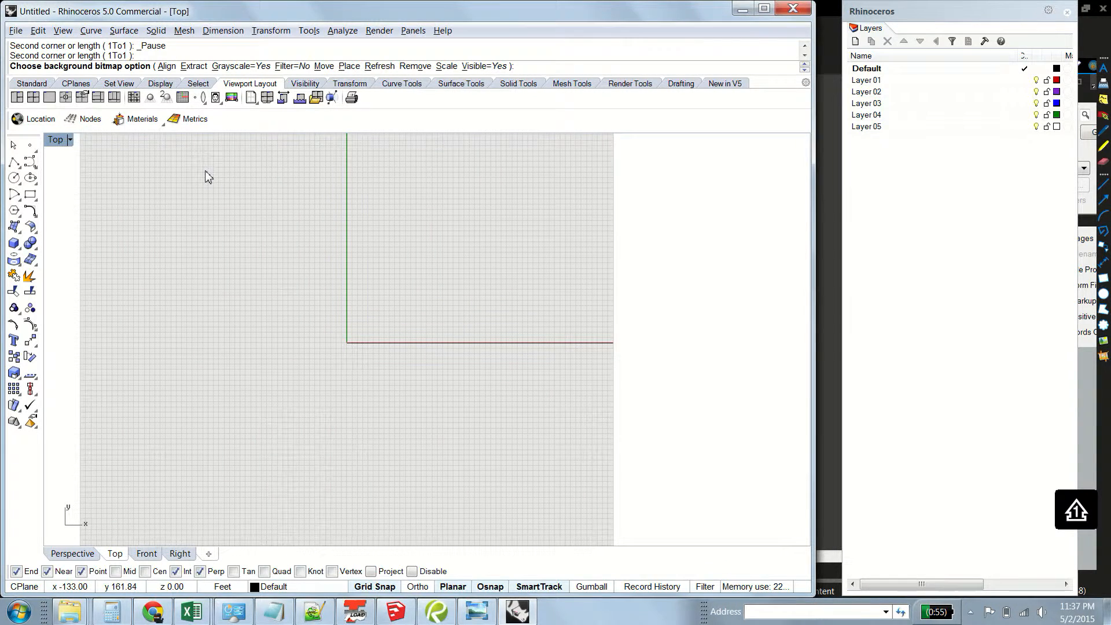
{"action": "key", "text": "Return"}
- Hide the background bitmap and show it again
{"action": "right_click_drag", "start_coordinate": [206, 203], "coordinate": [254, 251]}
{"action": "left_click", "coordinate": [68, 33]}
{"action": "left_click", "coordinate": [68, 33]}
{"action": "left_click", "coordinate": [68, 33]}
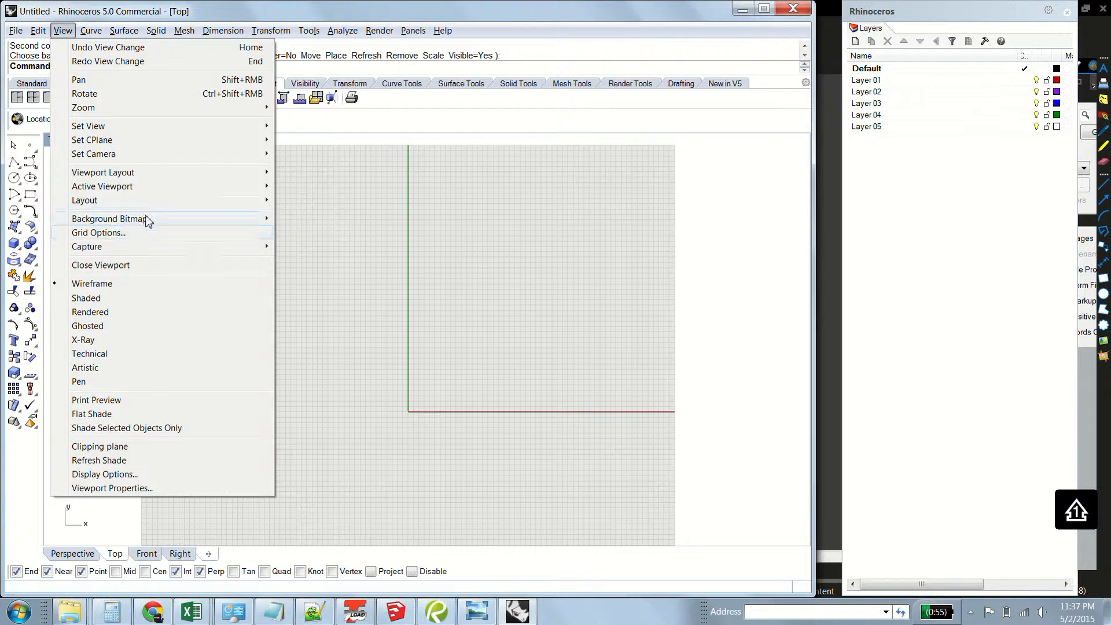
{"action": "mouse_move", "coordinate": [147, 221]}
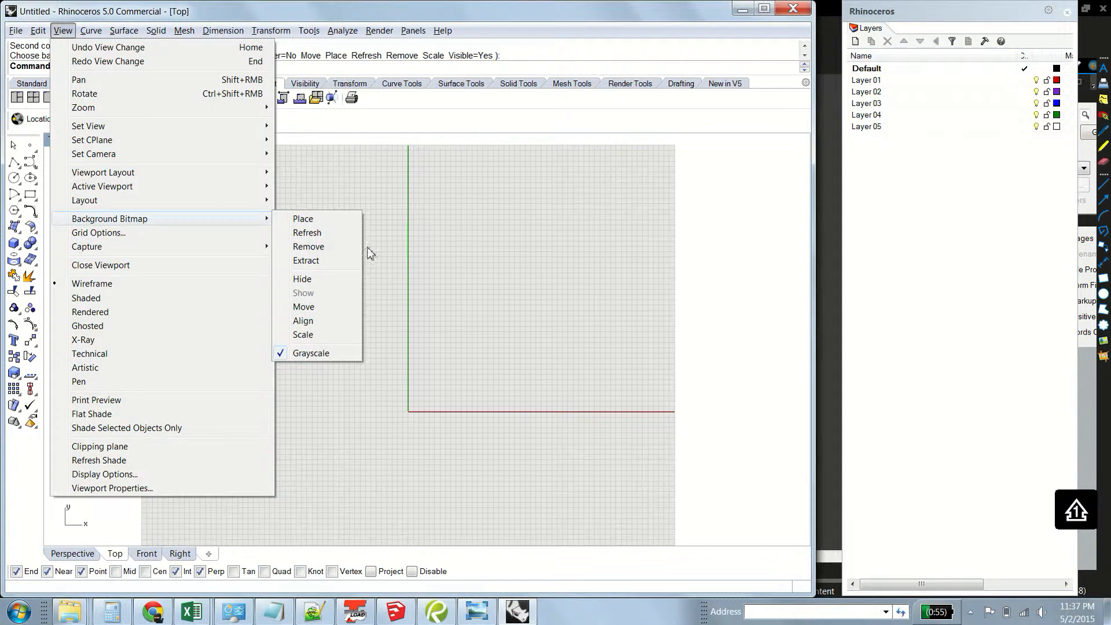
{"action": "left_click", "coordinate": [318, 281]}
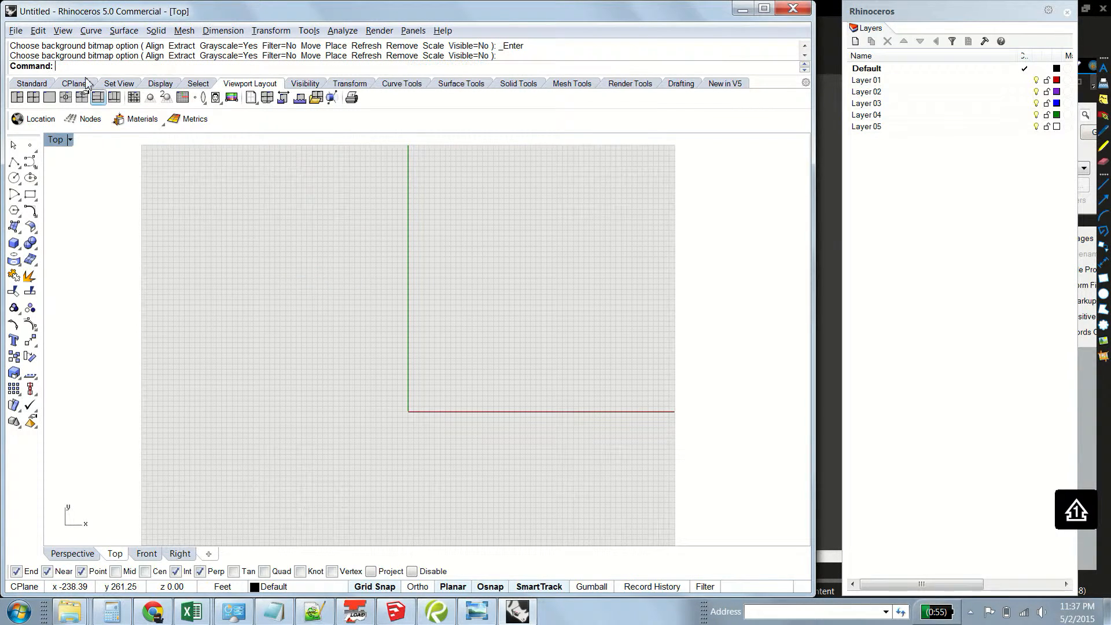
{"action": "left_click", "coordinate": [63, 30]}
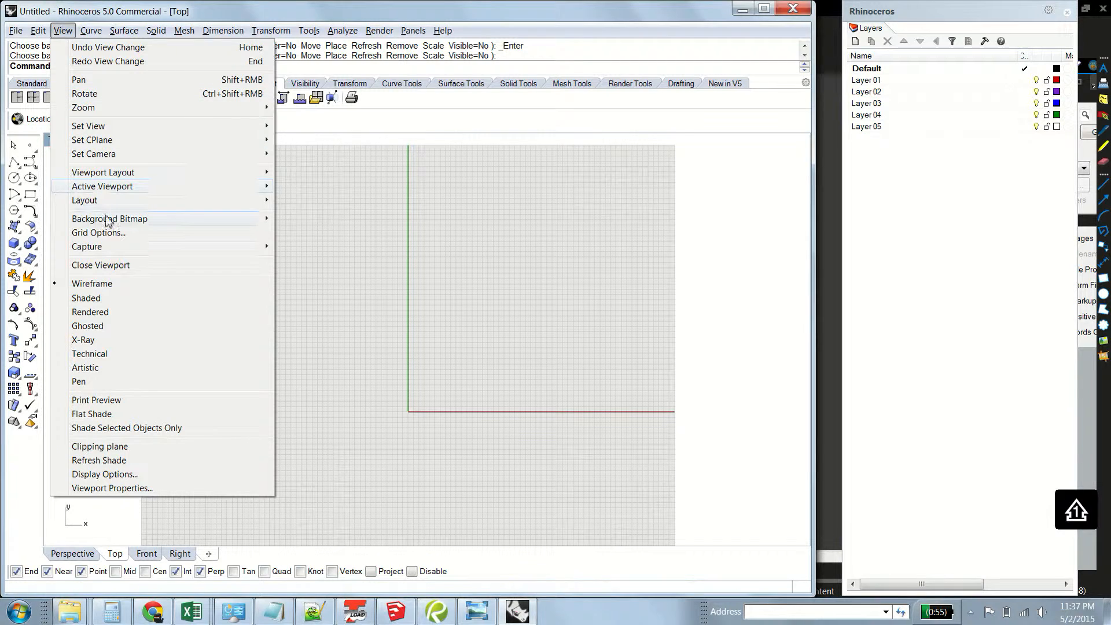
{"action": "mouse_move", "coordinate": [110, 219]}
{"action": "left_click", "coordinate": [306, 294]}
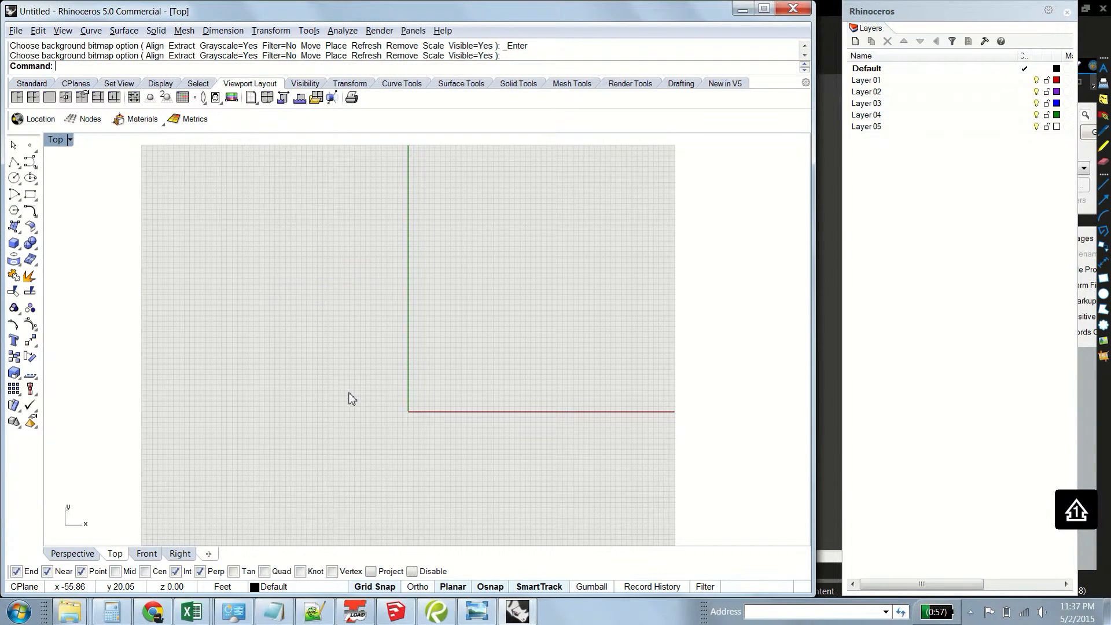
- Measure the distance between the ends of the 132'-0" dimension line on the background floor plan
{"action": "scroll", "coordinate": [347, 428], "scroll_direction": "up", "scroll_amount": 5}
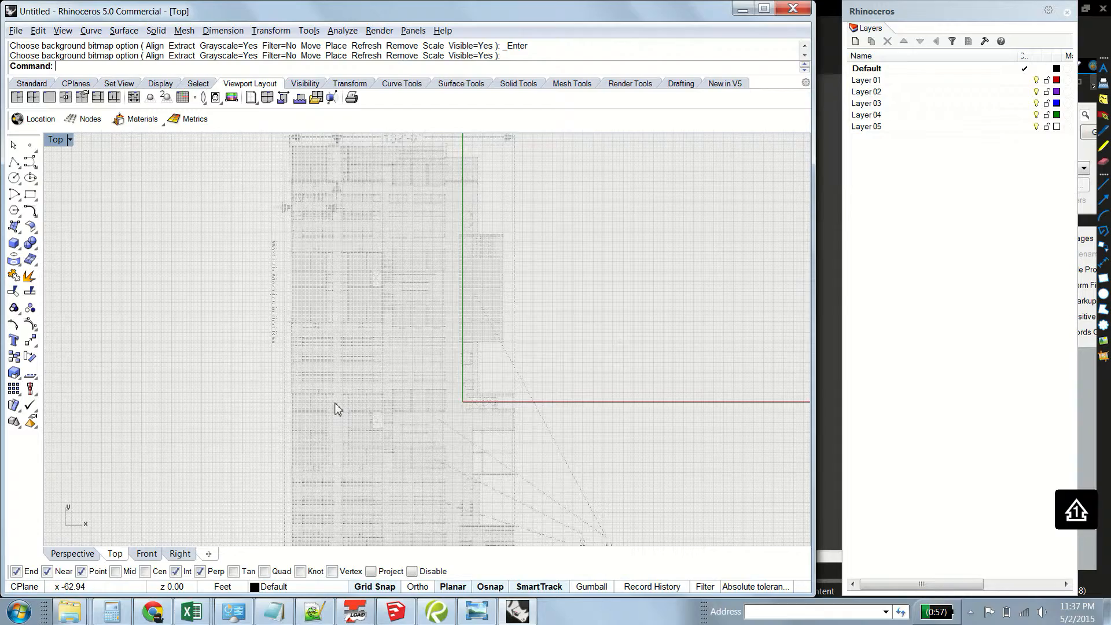
{"action": "right_click_drag", "start_coordinate": [382, 319], "coordinate": [370, 475]}
{"action": "right_click_drag", "start_coordinate": [365, 283], "coordinate": [333, 401]}
{"action": "scroll", "coordinate": [333, 271], "scroll_direction": "up", "scroll_amount": 3}
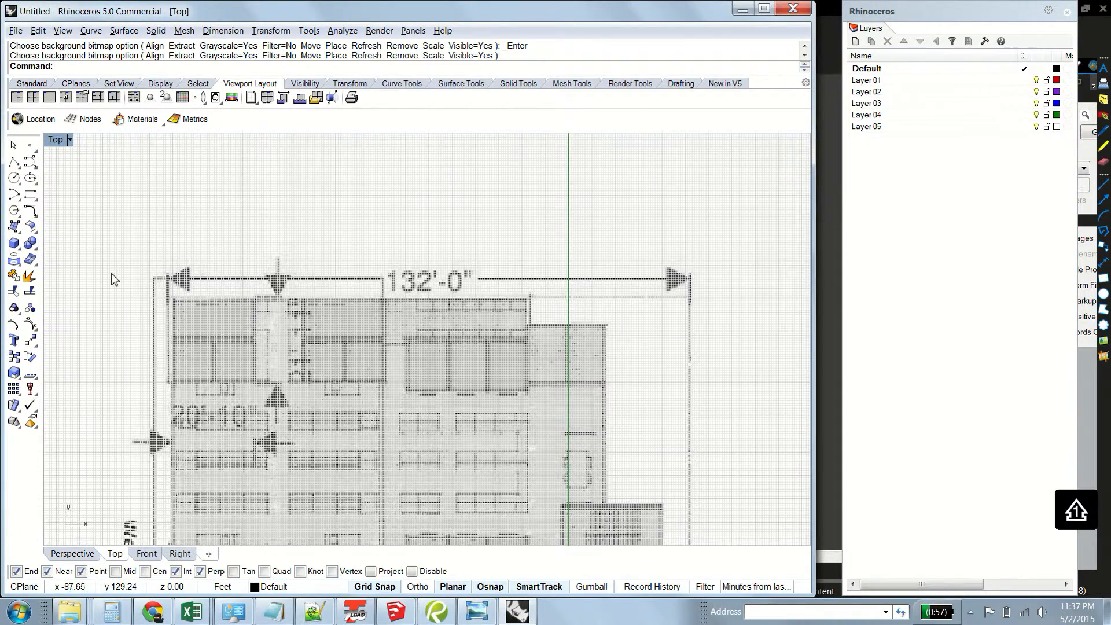
{"action": "type", "text": "d: Distance"}
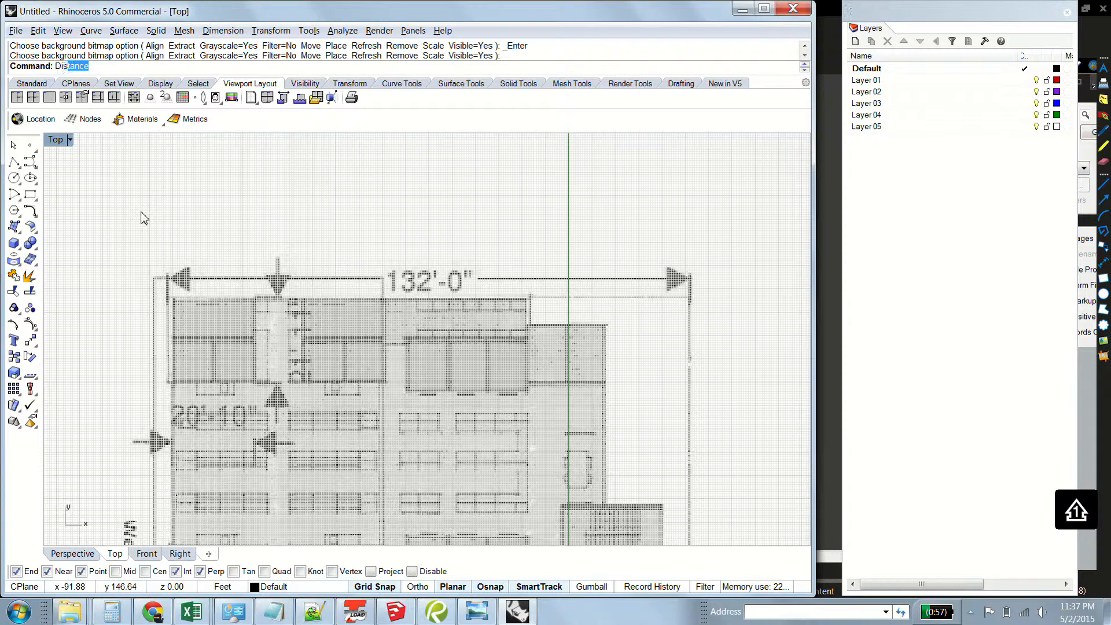
{"action": "key", "text": "Return"}
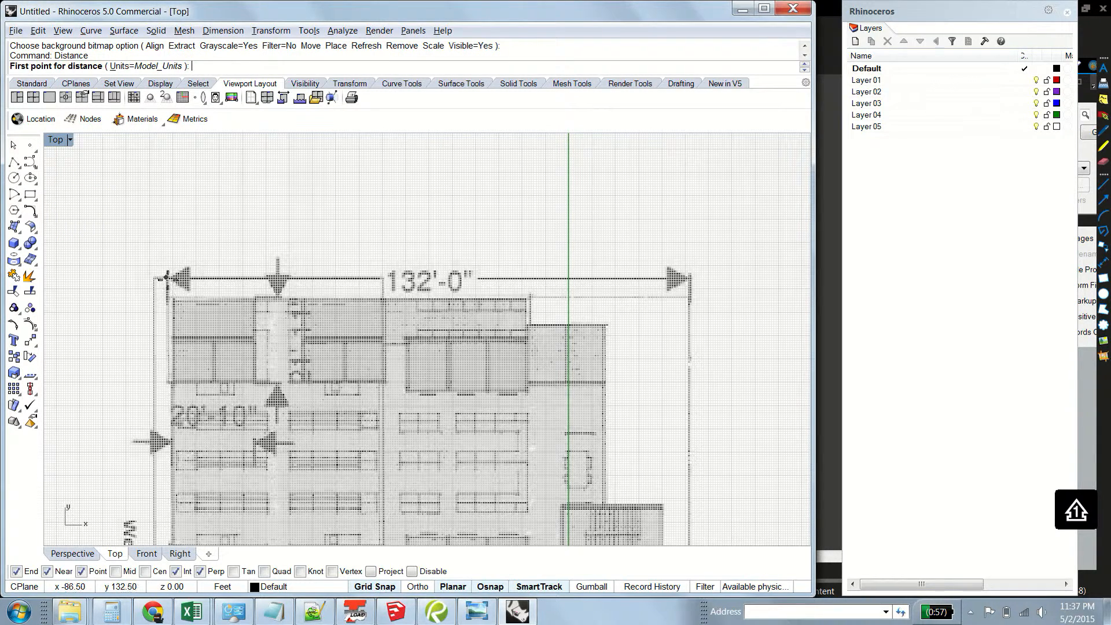
{"action": "left_click", "coordinate": [166, 276]}
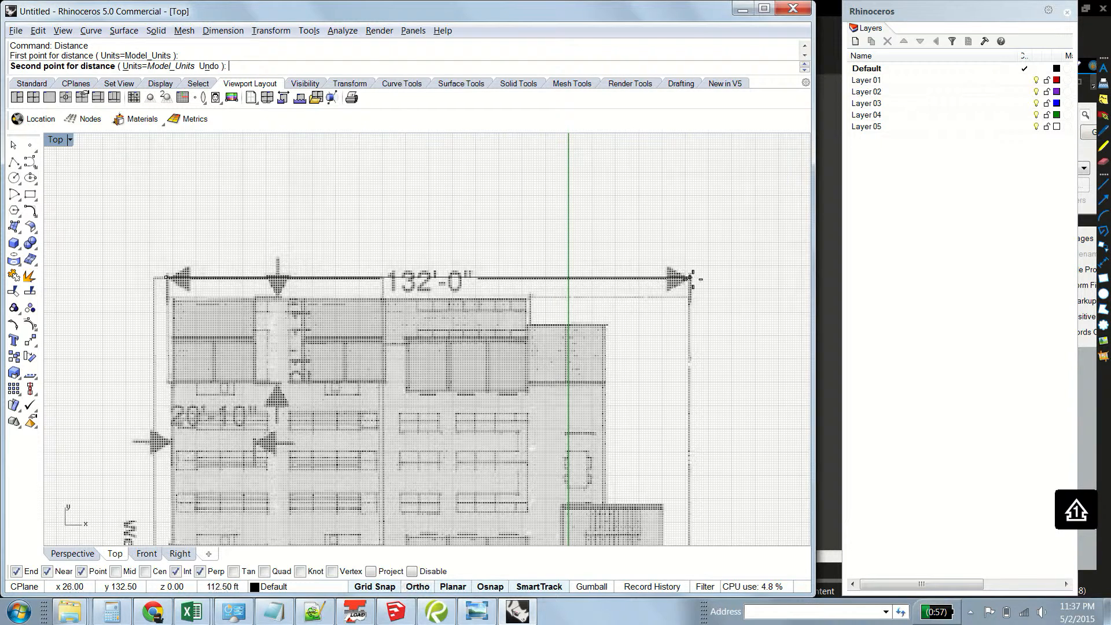
{"action": "left_click", "coordinate": [692, 279]}
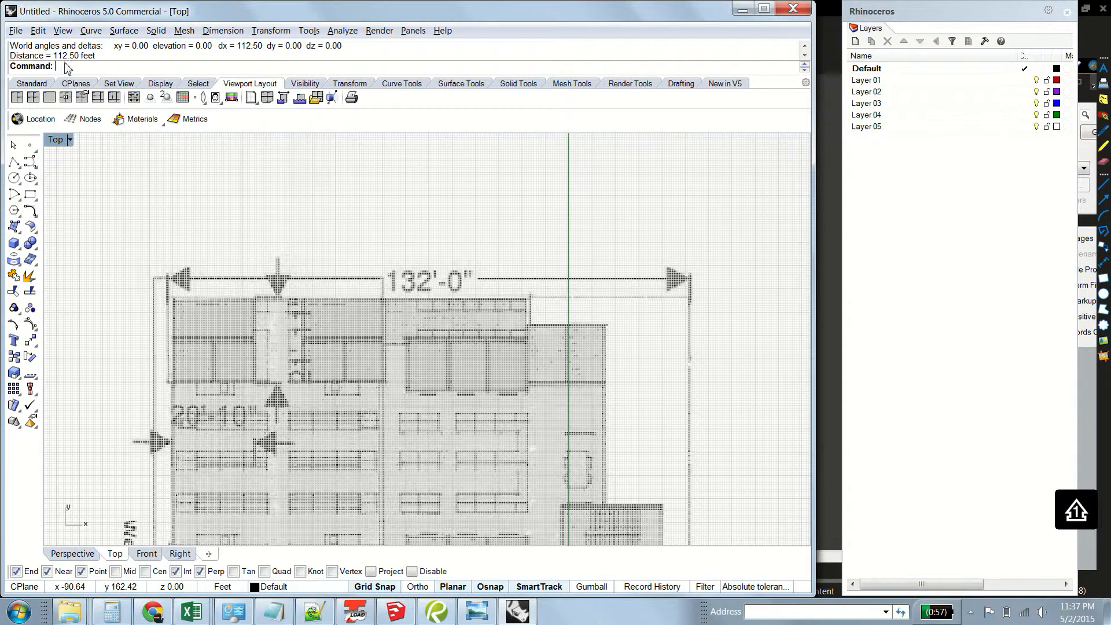
- Switch to Calculator and divide 132 by 112.5 to work out the scale factor
{"action": "left_click", "coordinate": [113, 610]}
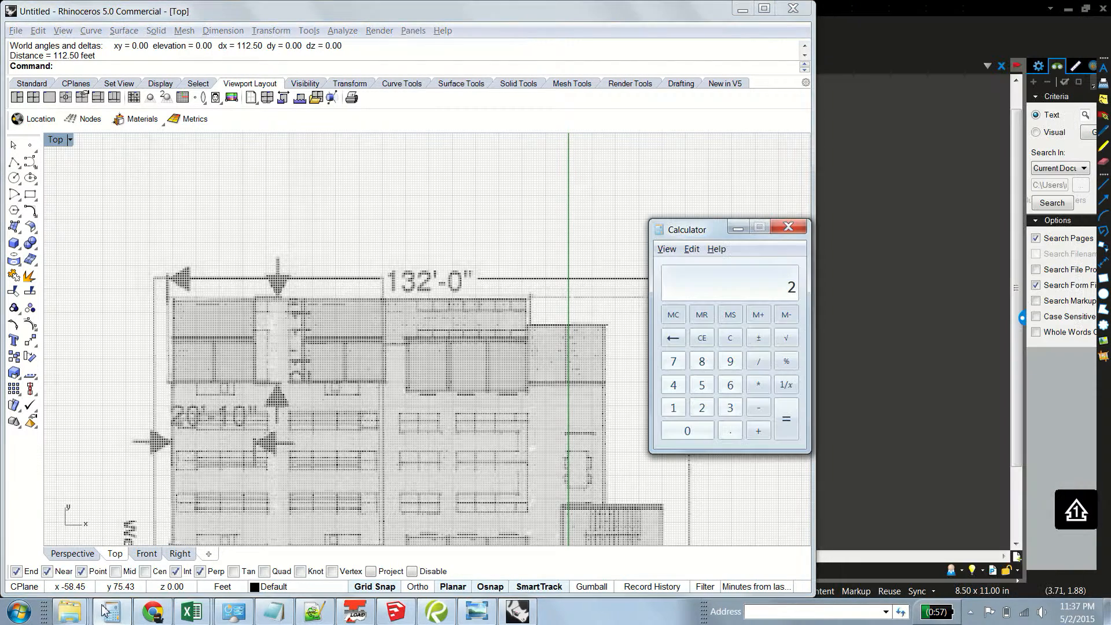
{"action": "type", "text": "132"}
{"action": "key", "text": "slash"}
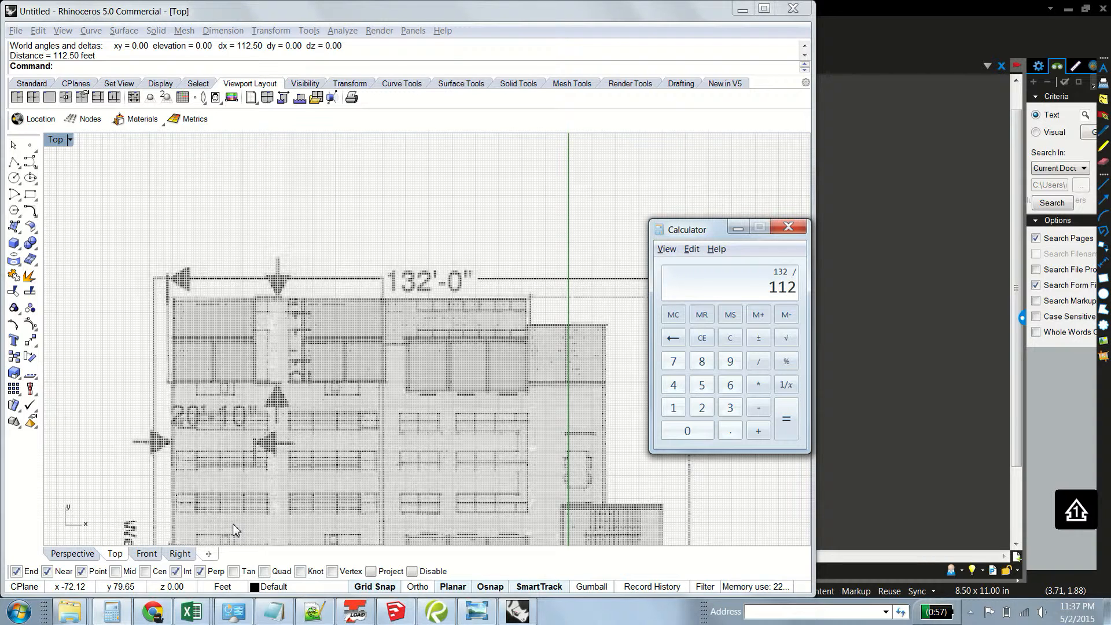
{"action": "type", "text": "112.5"}
{"action": "key", "text": "Return"}
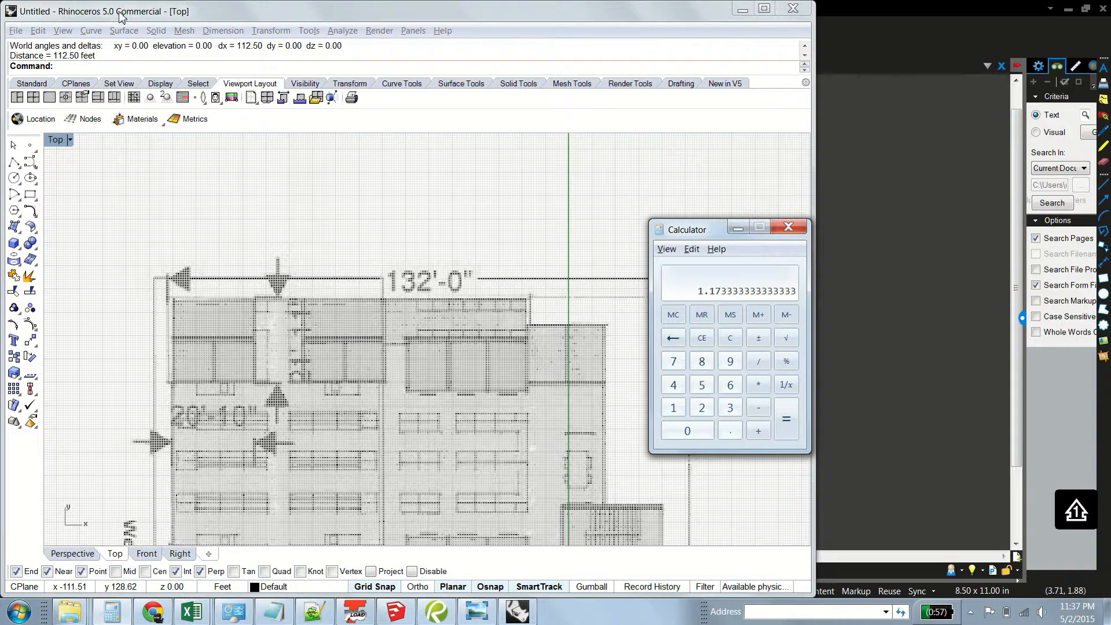
- Switch back to Rhinoceros and scale the background bitmap by 1.173 from the left end of the 132'-0" dimension line
{"action": "left_click", "coordinate": [63, 30]}
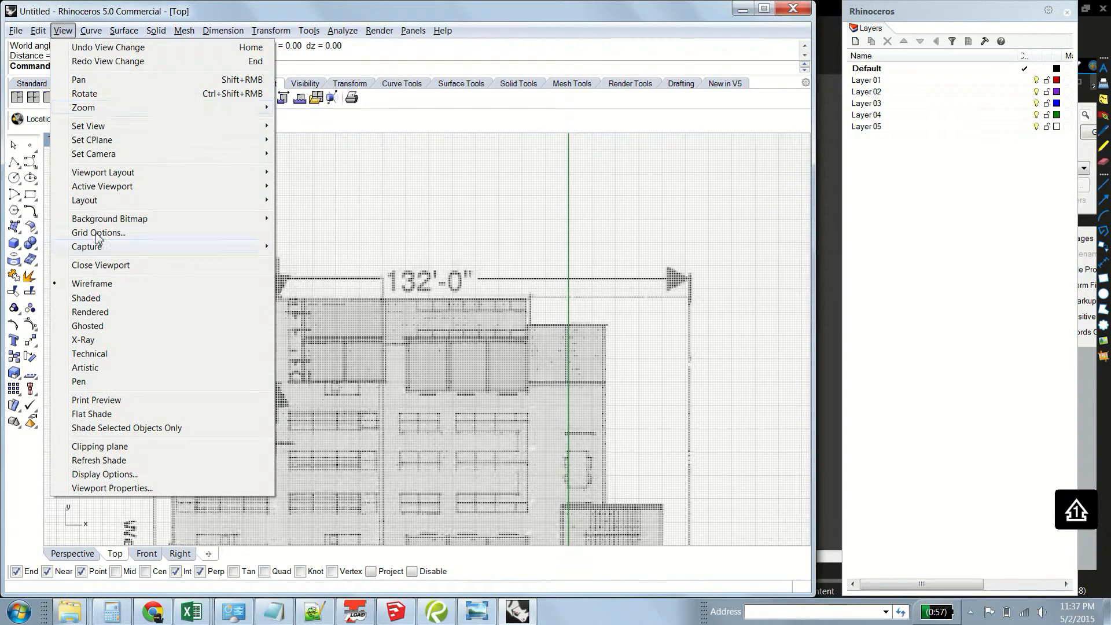
{"action": "mouse_move", "coordinate": [151, 219]}
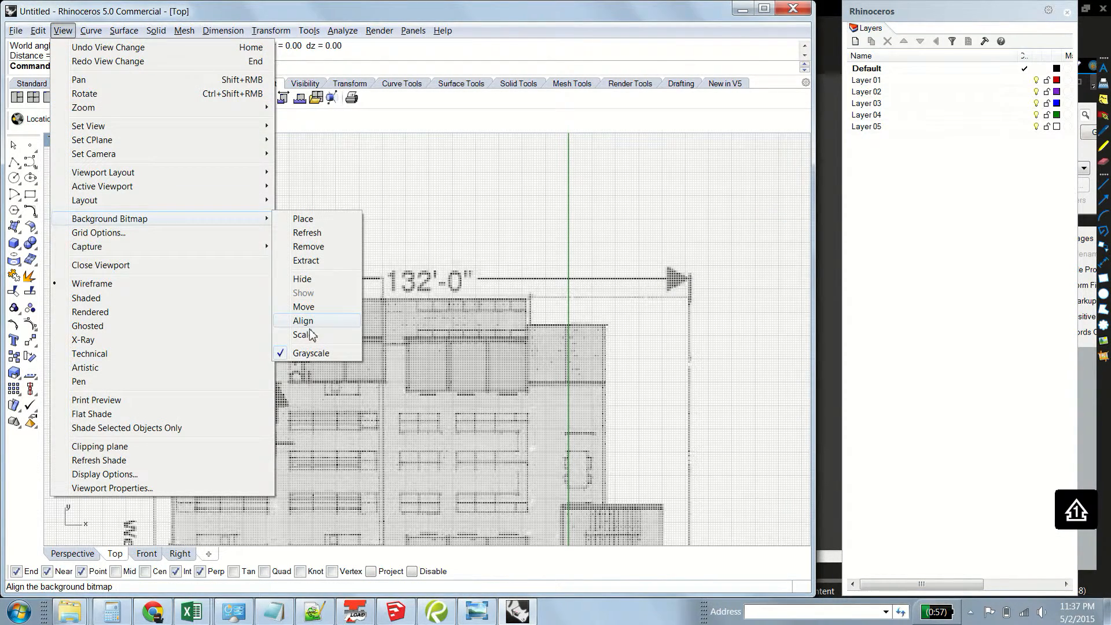
{"action": "left_click", "coordinate": [304, 334]}
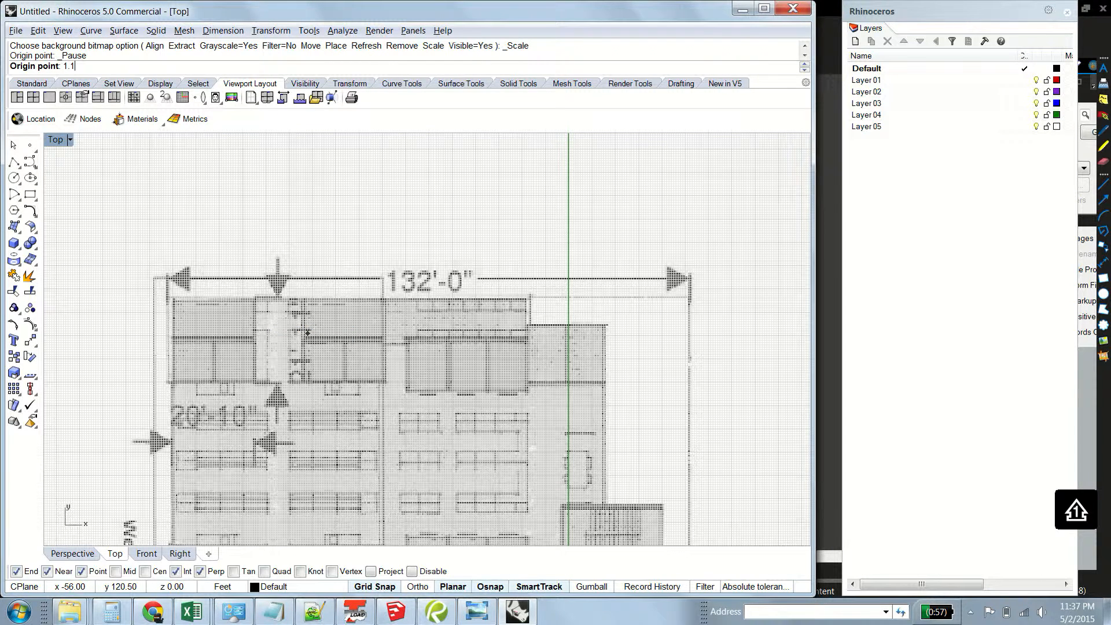
{"action": "type", "text": "1.17333"}
{"action": "key", "text": "Return"}
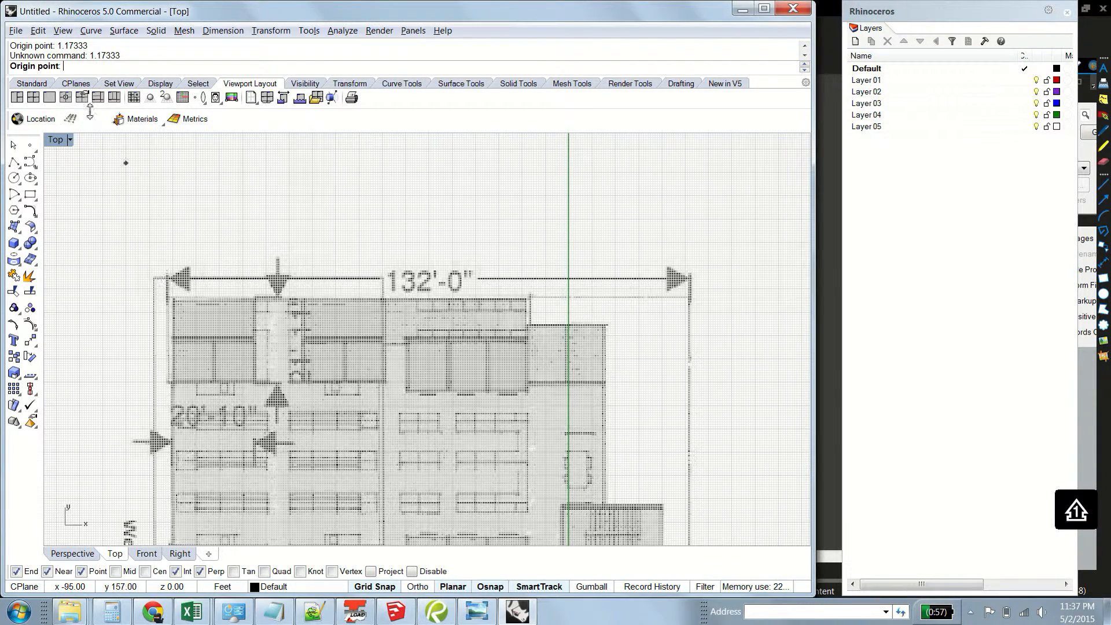
{"action": "left_click", "coordinate": [168, 276]}
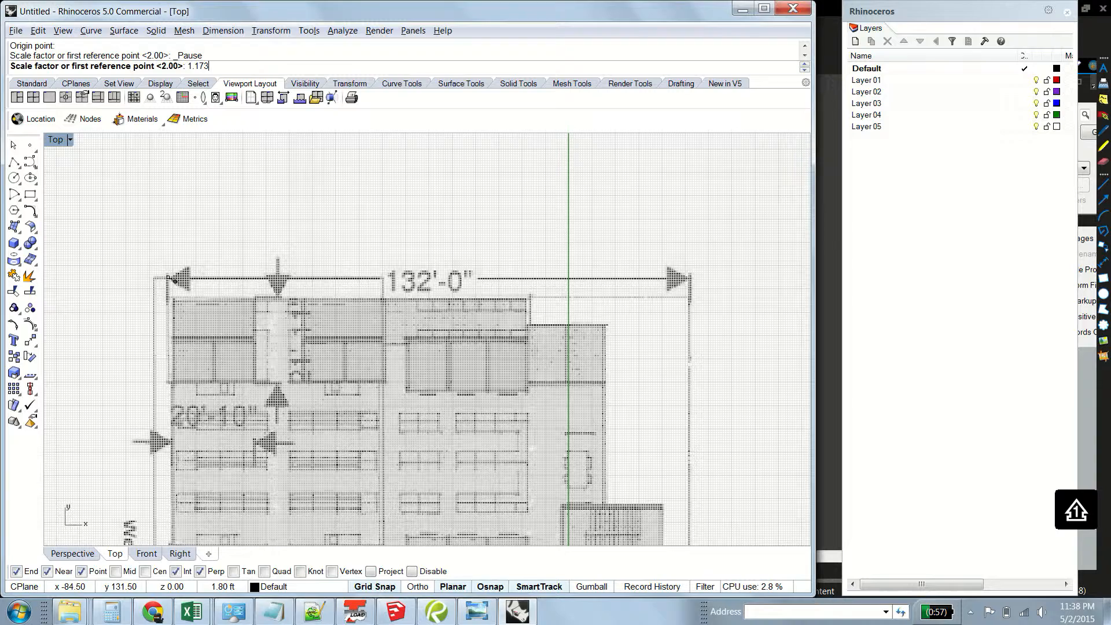
{"action": "key", "text": "Return"}
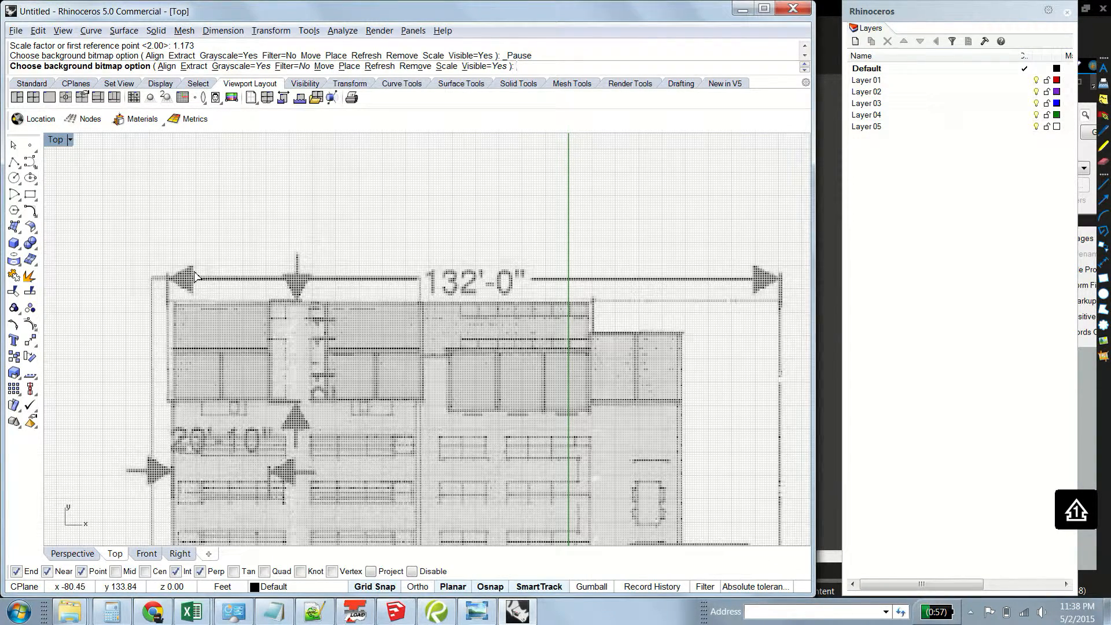
{"action": "key", "text": "Return"}
- Measure the rescaled 132'-0" dimension line between its two ends
{"action": "type", "text": "D"}
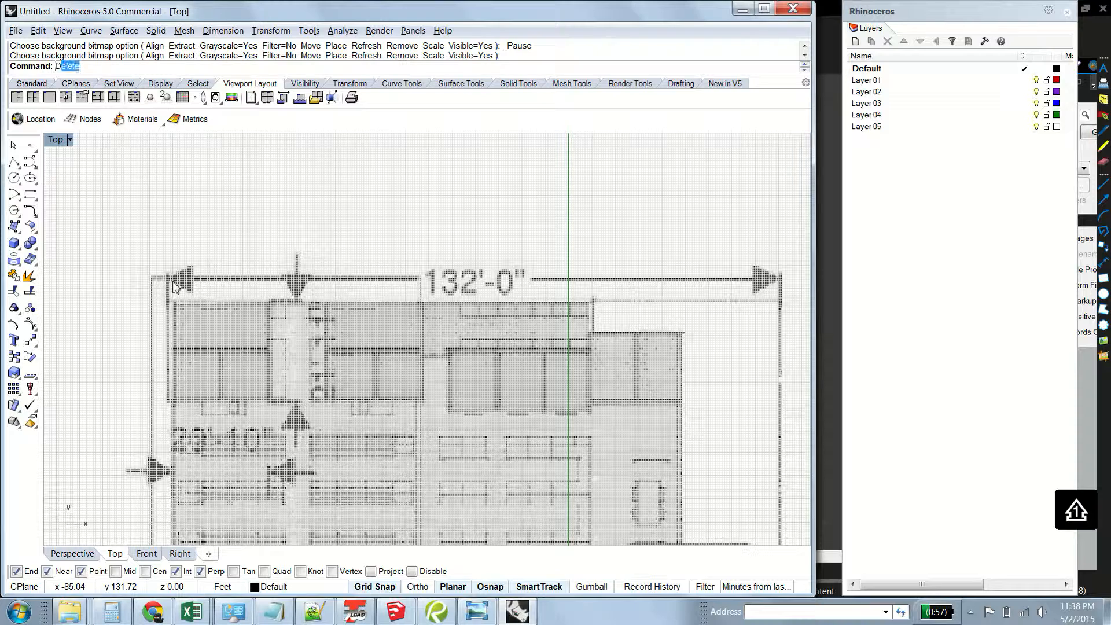
{"action": "type", "text": "ist"}
{"action": "key", "text": "Return"}
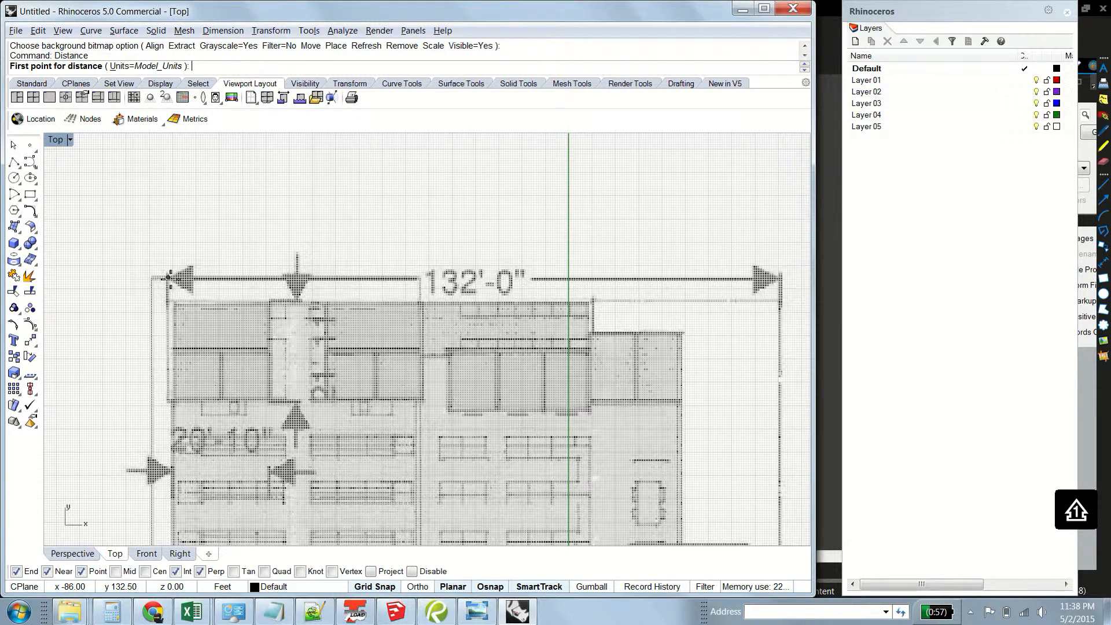
{"action": "left_click", "coordinate": [169, 277]}
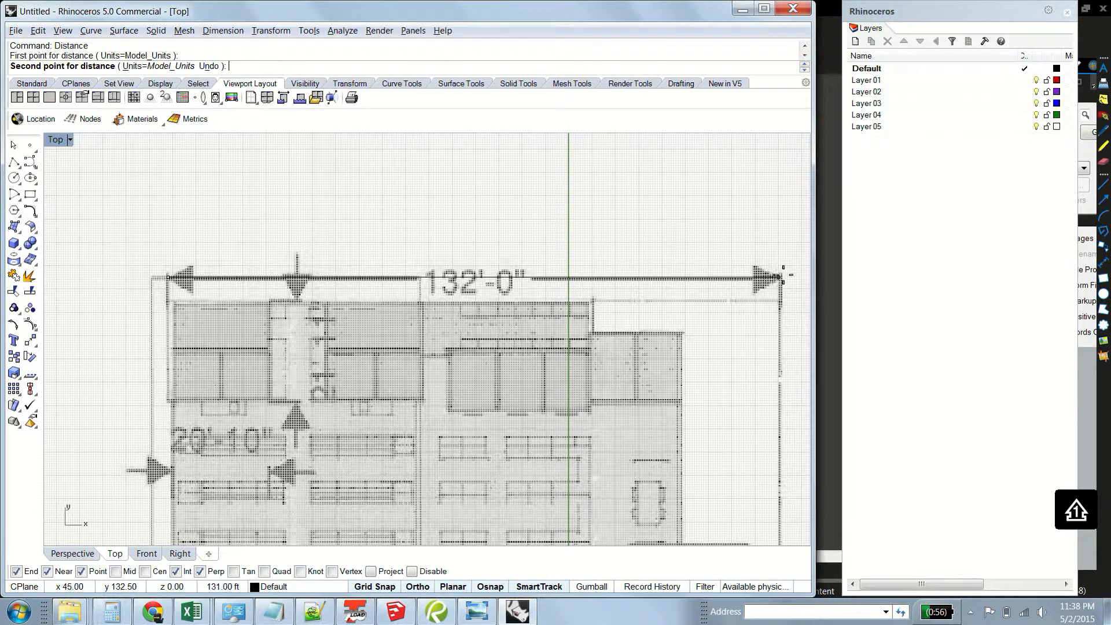
{"action": "left_click", "coordinate": [782, 278]}
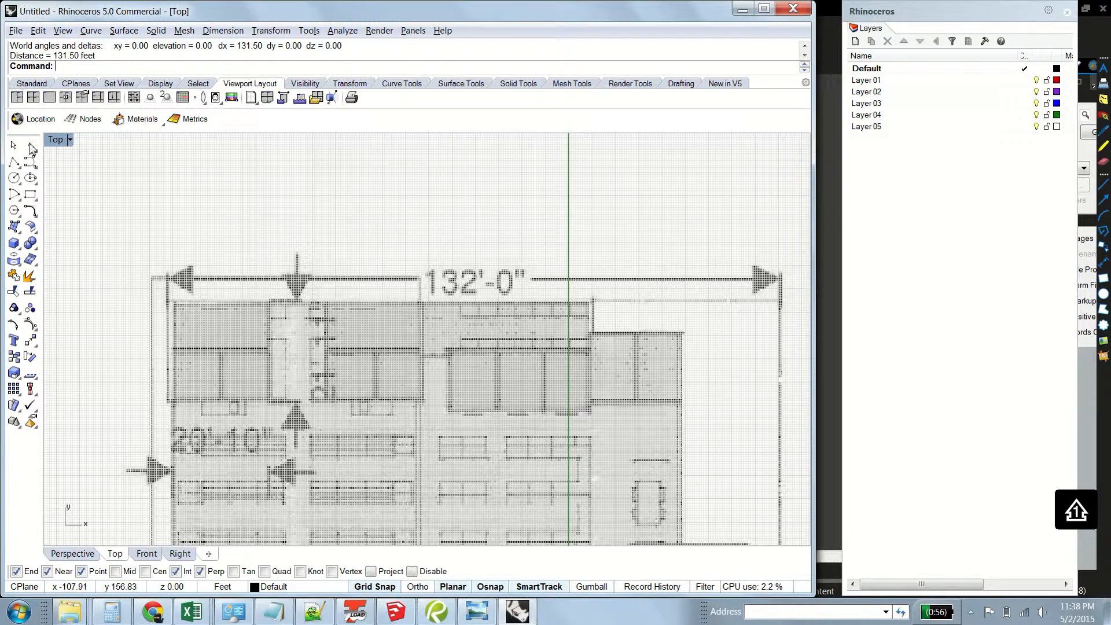
{"action": "key", "text": "Escape"}
- Start a polyline at the plan's upper-left outer corner and trace the top edge, its step down and the adjoining run about 19 ft long
{"action": "scroll", "coordinate": [293, 268], "scroll_direction": "down", "scroll_amount": 8}
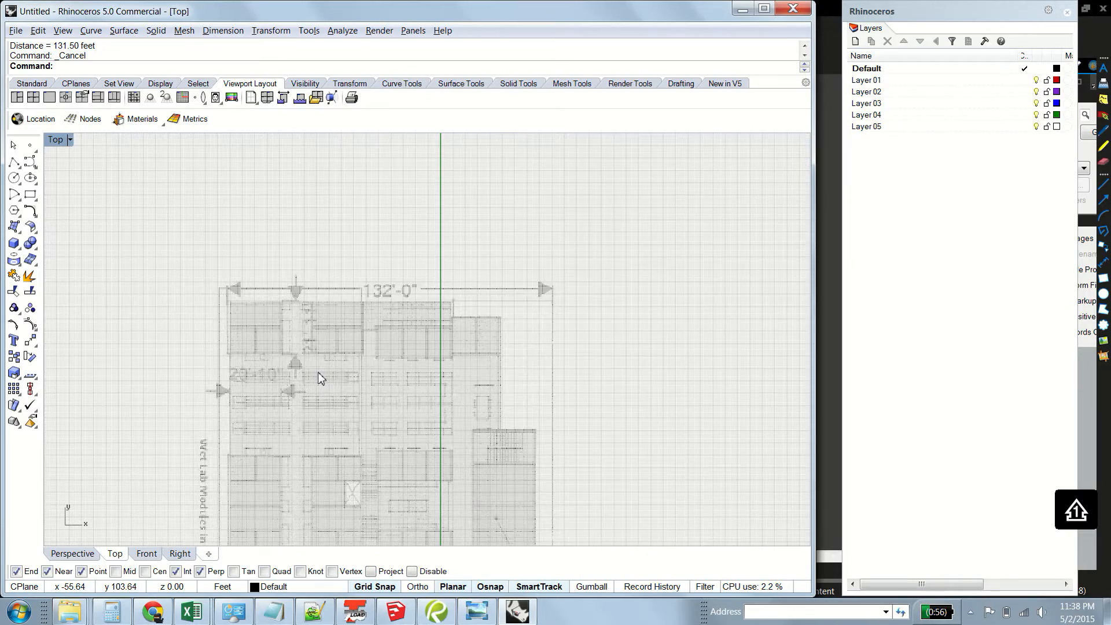
{"action": "right_click_drag", "start_coordinate": [318, 254], "coordinate": [311, 278]}
{"action": "scroll", "coordinate": [311, 227], "scroll_direction": "down", "scroll_amount": 2}
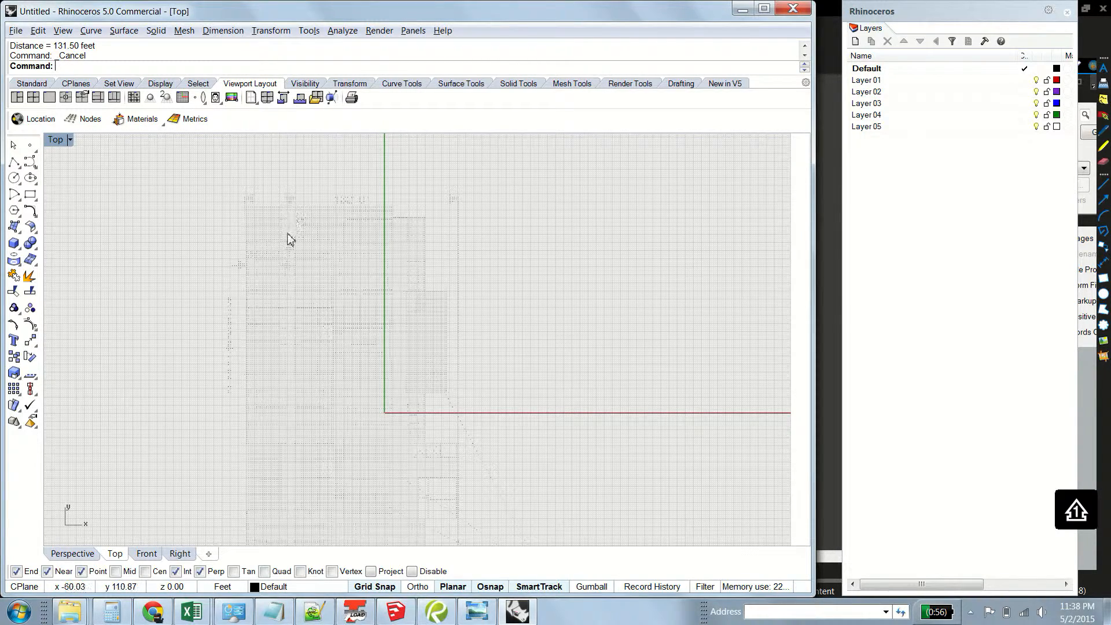
{"action": "scroll", "coordinate": [289, 240], "scroll_direction": "up", "scroll_amount": 5}
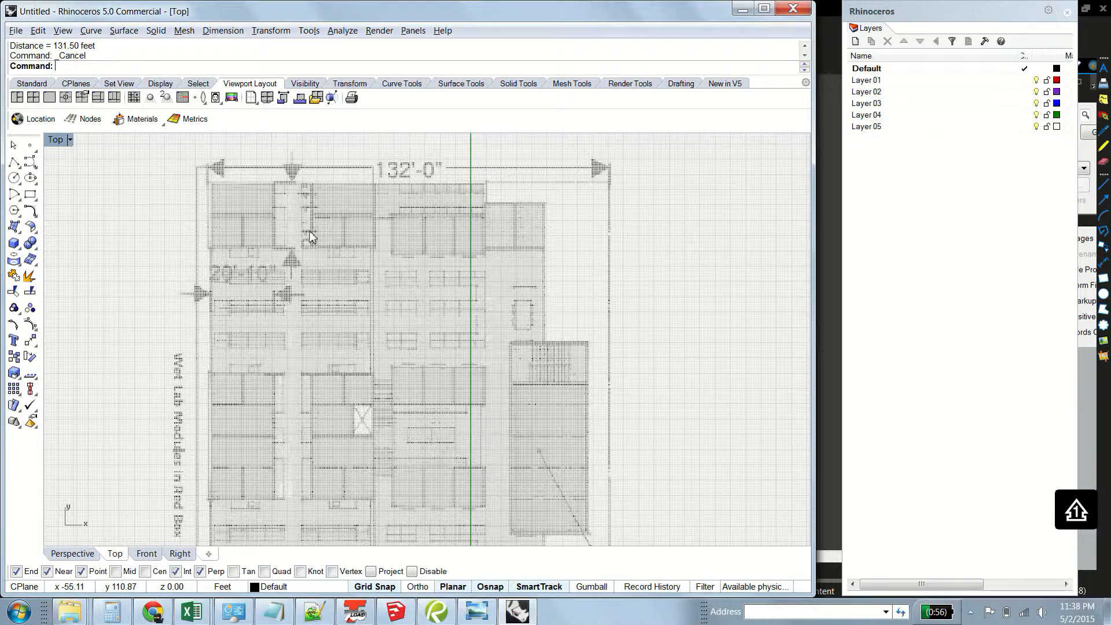
{"action": "right_click_drag", "start_coordinate": [303, 236], "coordinate": [265, 260]}
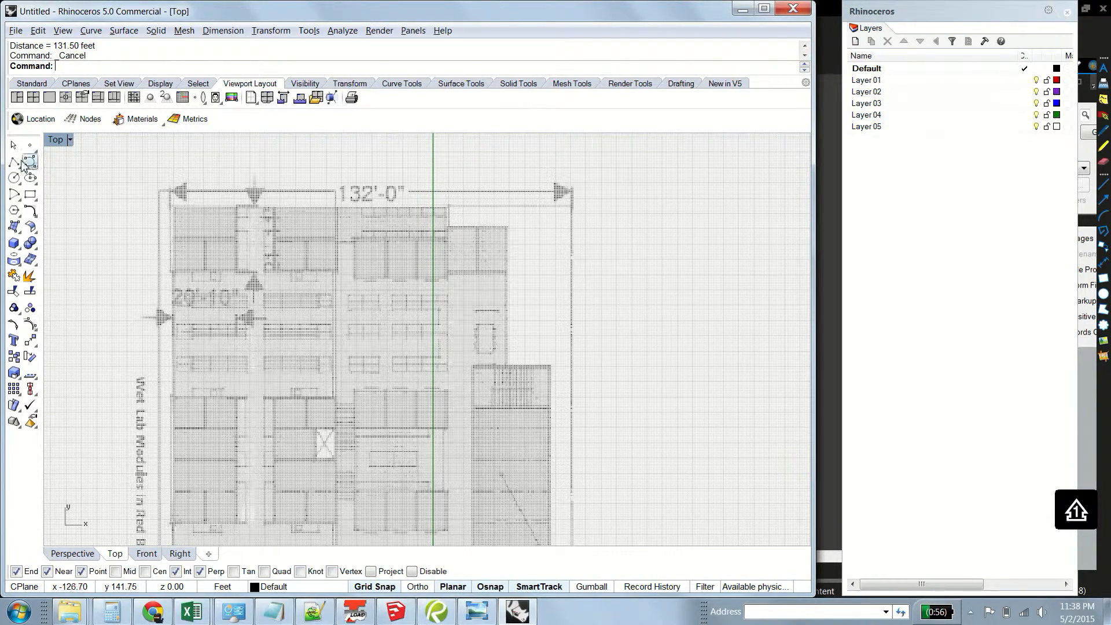
{"action": "left_click", "coordinate": [14, 163]}
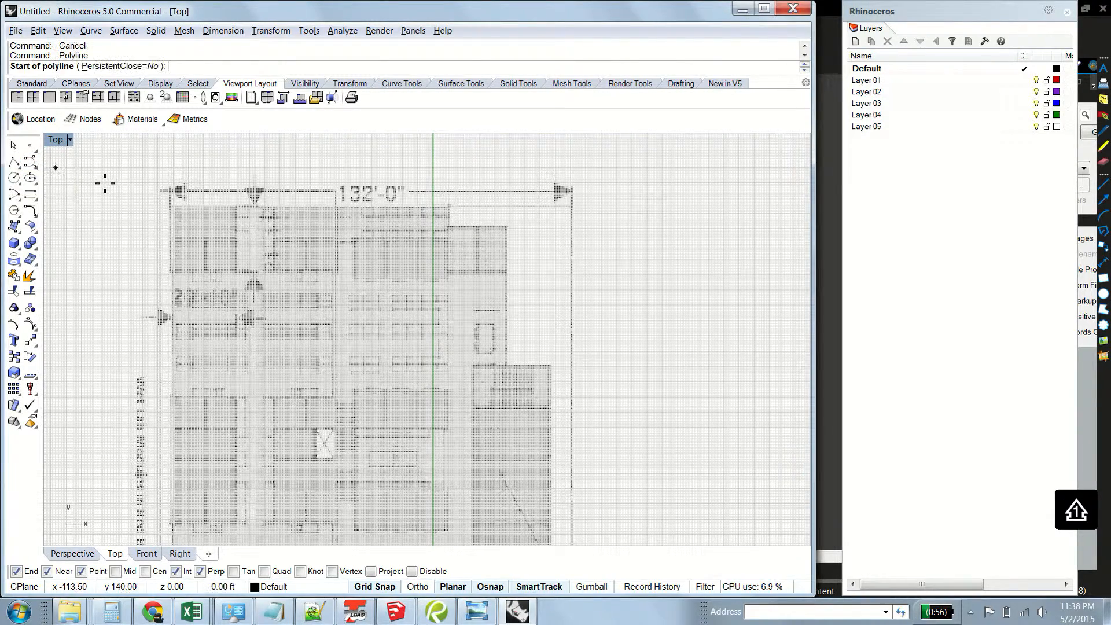
{"action": "scroll", "coordinate": [182, 209], "scroll_direction": "up", "scroll_amount": 4}
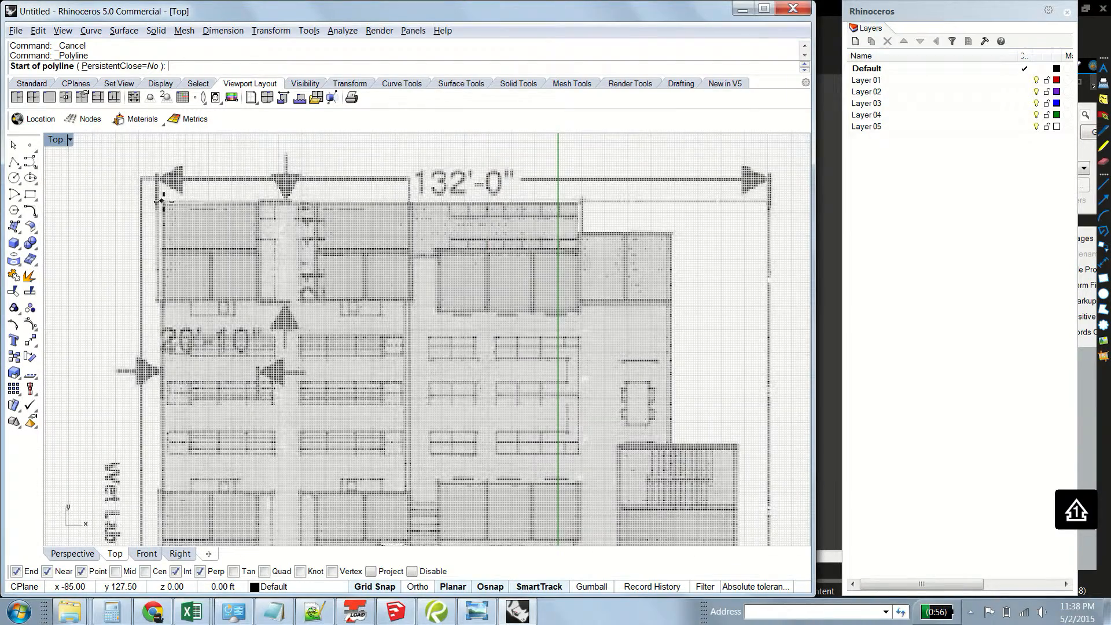
{"action": "scroll", "coordinate": [162, 200], "scroll_direction": "up", "scroll_amount": 3}
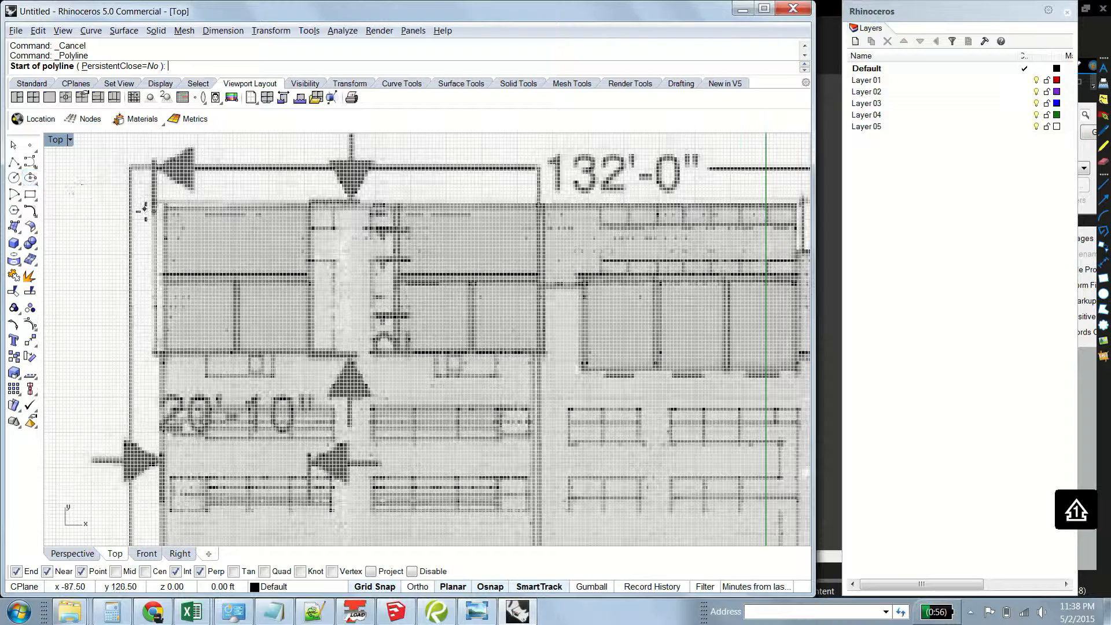
{"action": "left_click", "coordinate": [158, 202]}
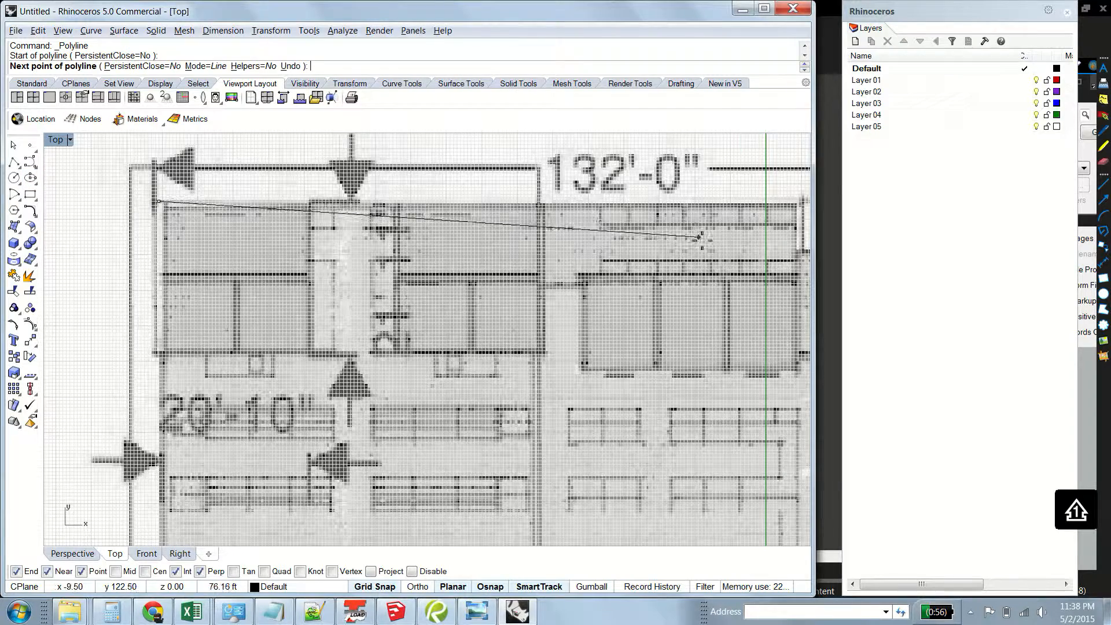
{"action": "right_click_drag", "start_coordinate": [356, 231], "coordinate": [247, 233]}
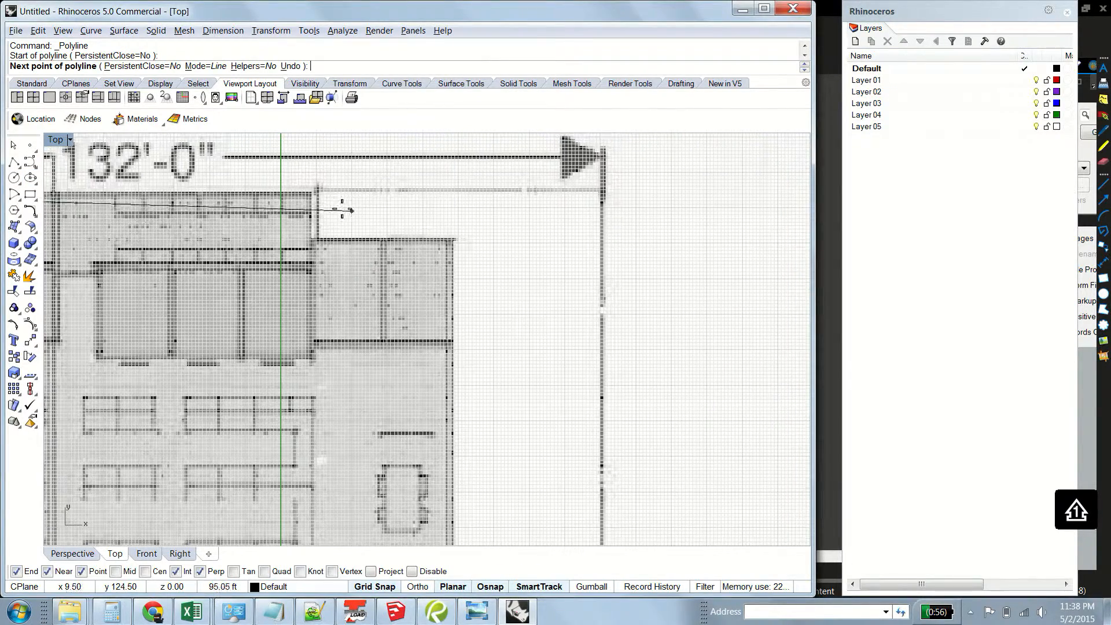
{"action": "key", "text": "shift"}
{"action": "left_click", "coordinate": [317, 189]}
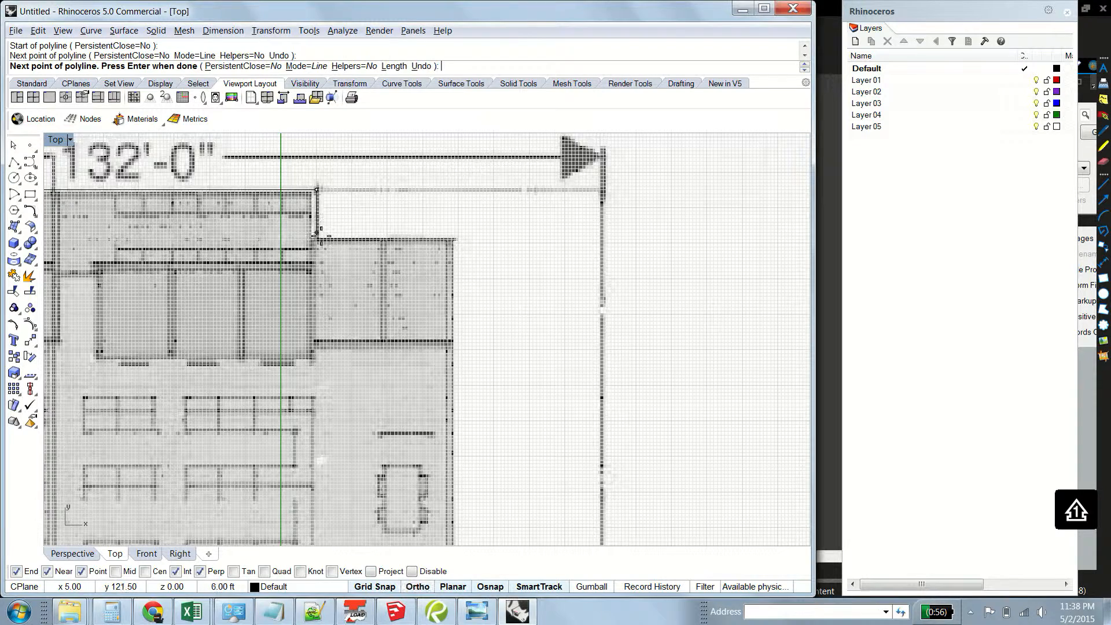
{"action": "left_click", "coordinate": [317, 238]}
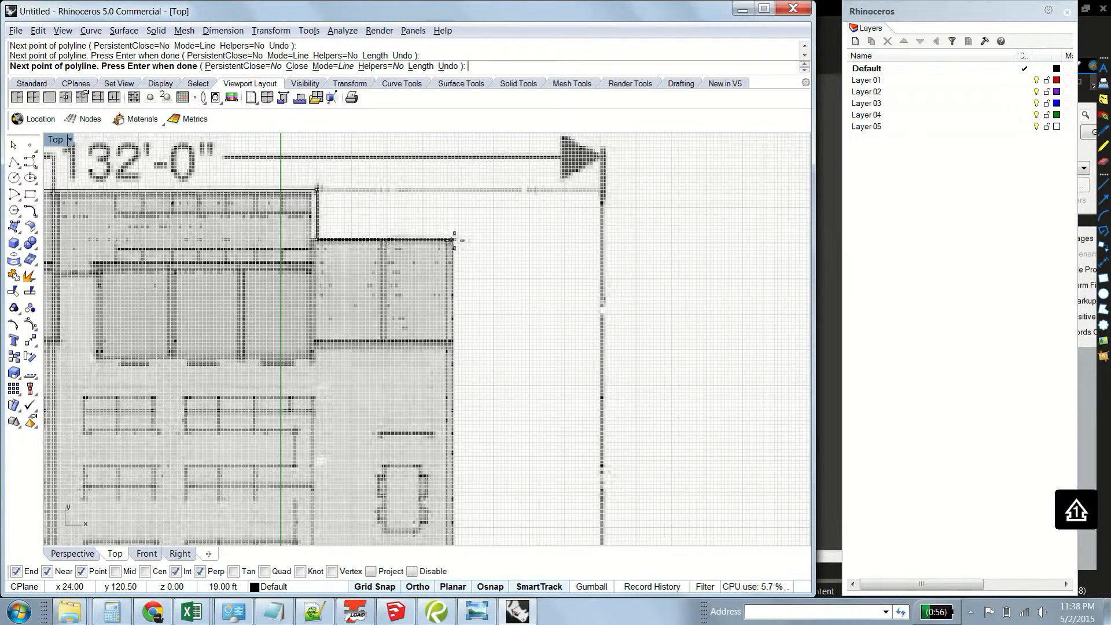
{"action": "left_click", "coordinate": [453, 238]}
- Continue the polyline about 45.5 ft down the right wall, then around the projecting stair block and back to the wall line
{"action": "right_click_drag", "start_coordinate": [436, 503], "coordinate": [444, 247]}
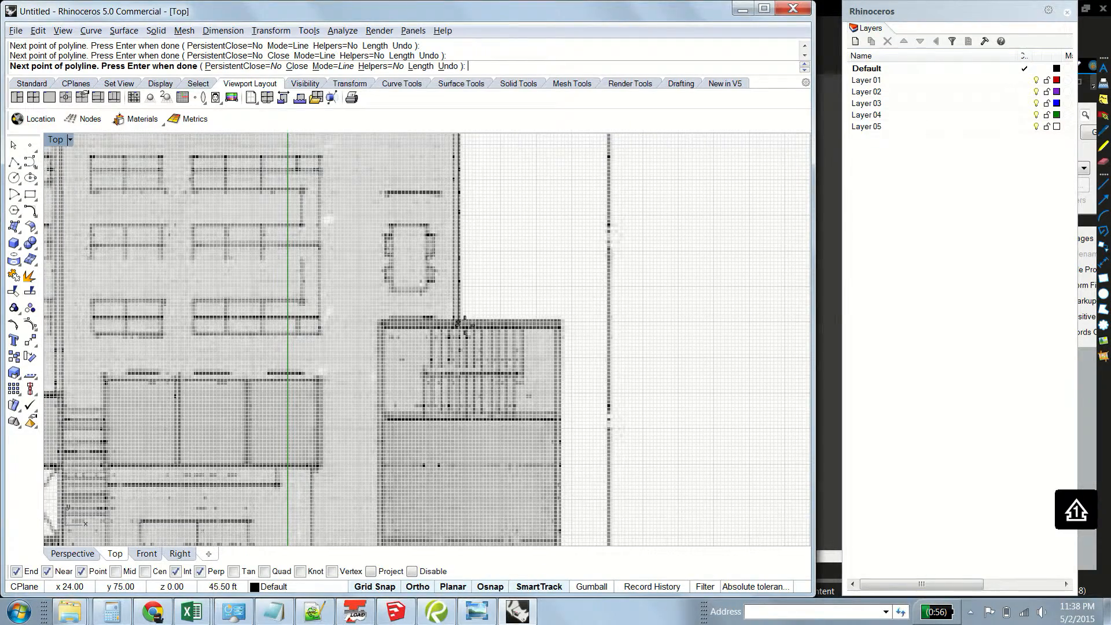
{"action": "left_click", "coordinate": [458, 319]}
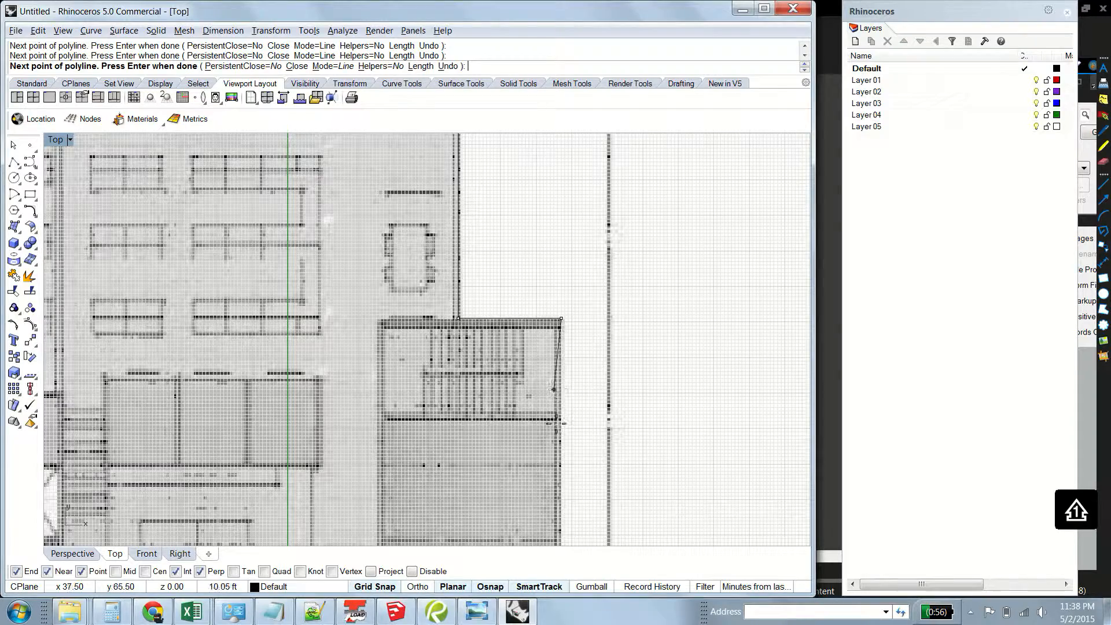
{"action": "right_click_drag", "start_coordinate": [536, 485], "coordinate": [528, 295], "text": "shift"}
{"action": "right_click_drag", "start_coordinate": [470, 409], "coordinate": [453, 225], "text": "shift"}
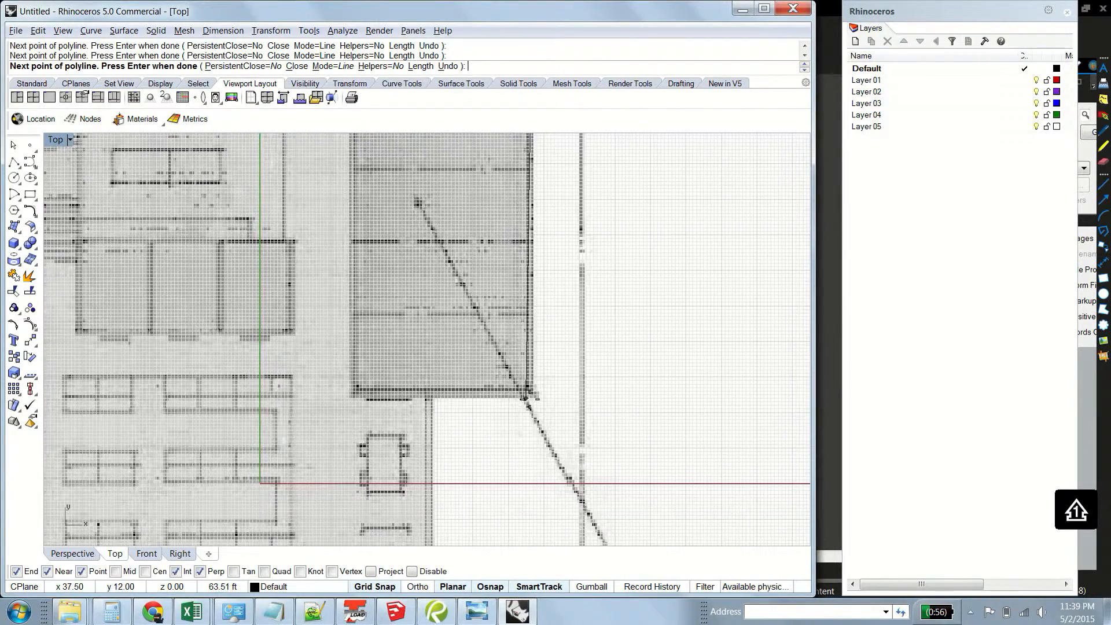
{"action": "left_click", "coordinate": [533, 396]}
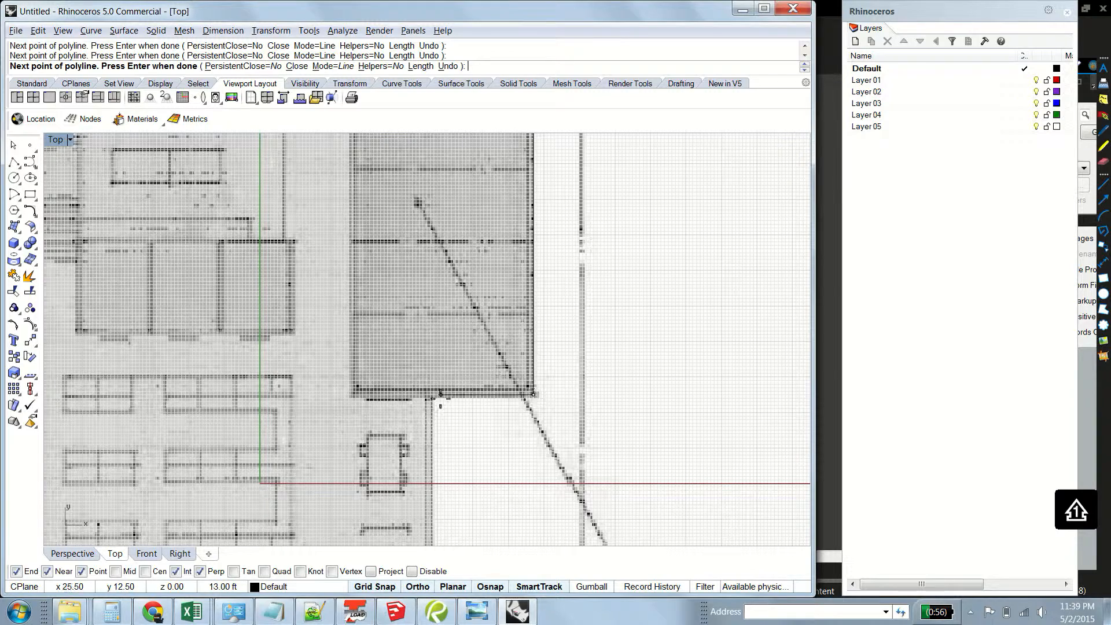
{"action": "left_click", "coordinate": [433, 396]}
- Extend the polyline down the right wall and around the outer edge of the projecting block with the two X-marked shafts
{"action": "right_click_drag", "start_coordinate": [407, 418], "coordinate": [408, 169], "text": "shift"}
{"action": "left_click", "coordinate": [434, 360]}
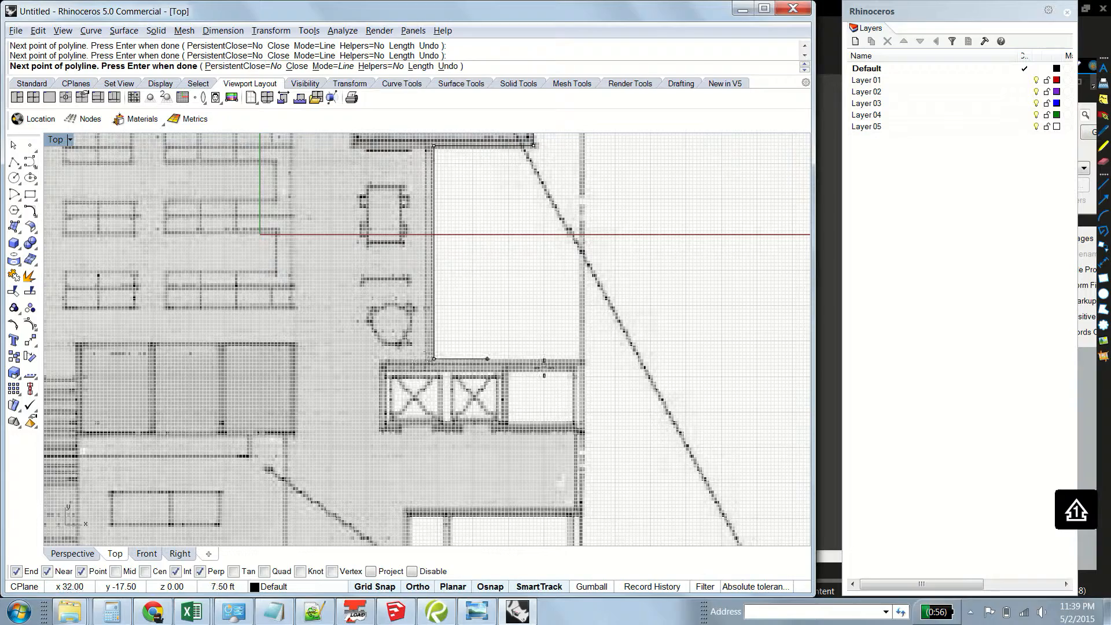
{"action": "left_click", "coordinate": [584, 359]}
{"action": "right_click_drag", "start_coordinate": [556, 493], "coordinate": [549, 131], "text": "shift"}
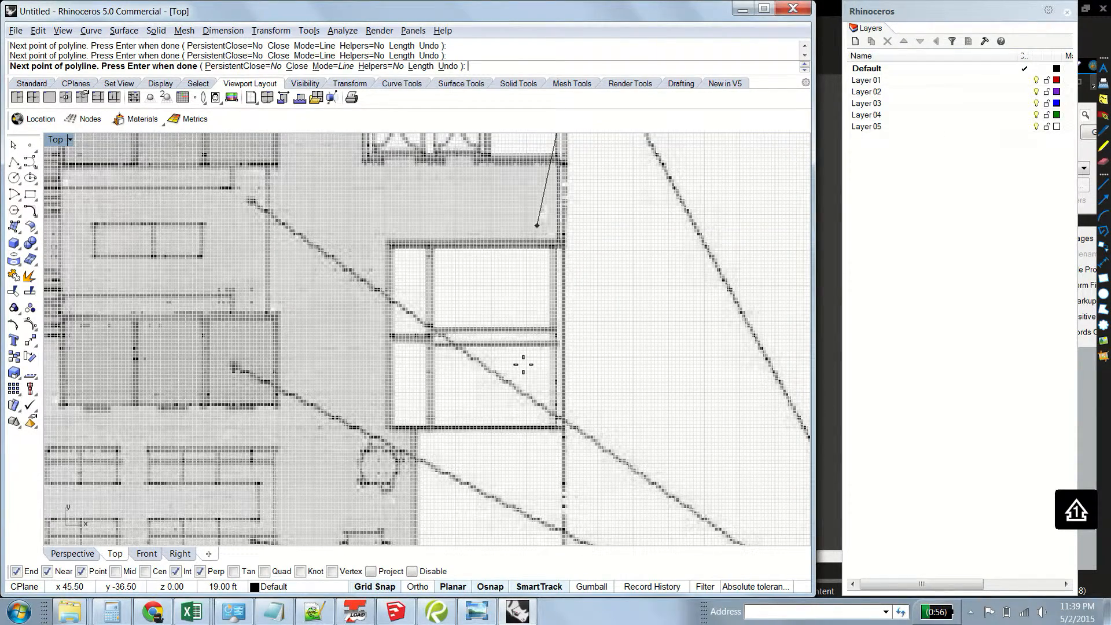
{"action": "left_click", "coordinate": [561, 432]}
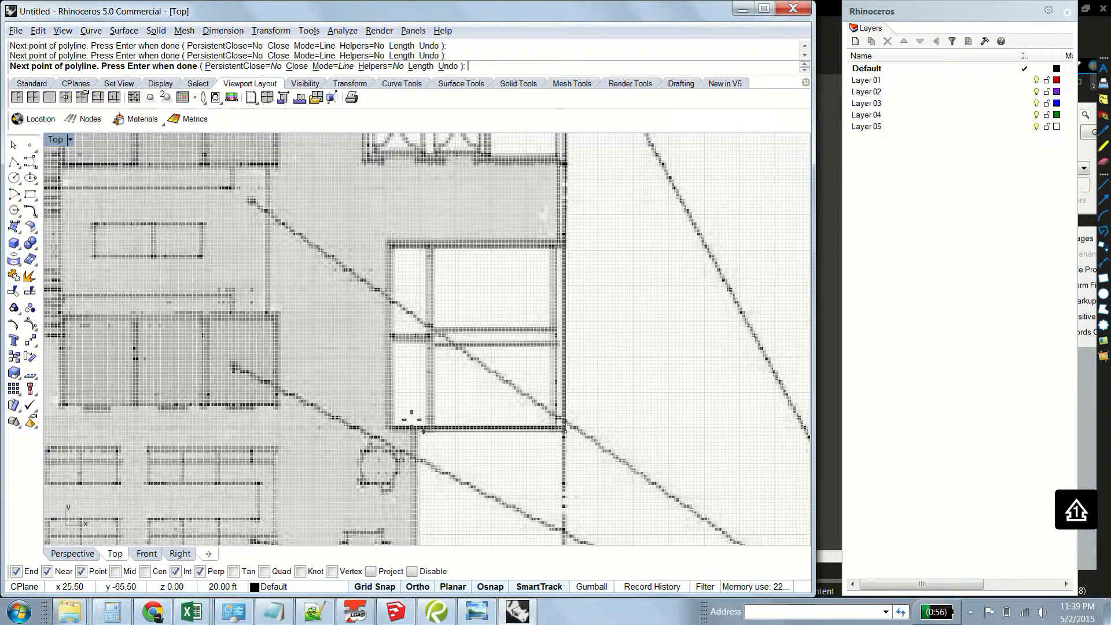
{"action": "left_click", "coordinate": [416, 429]}
- Extend the polyline down to the next projecting block, around its outer edge and back along the wide X-marked shaft to the wall
{"action": "right_click_drag", "start_coordinate": [407, 392], "coordinate": [405, 206], "text": "shift"}
{"action": "right_click_drag", "start_coordinate": [401, 364], "coordinate": [397, 235], "text": "shift"}
{"action": "left_click", "coordinate": [404, 334]}
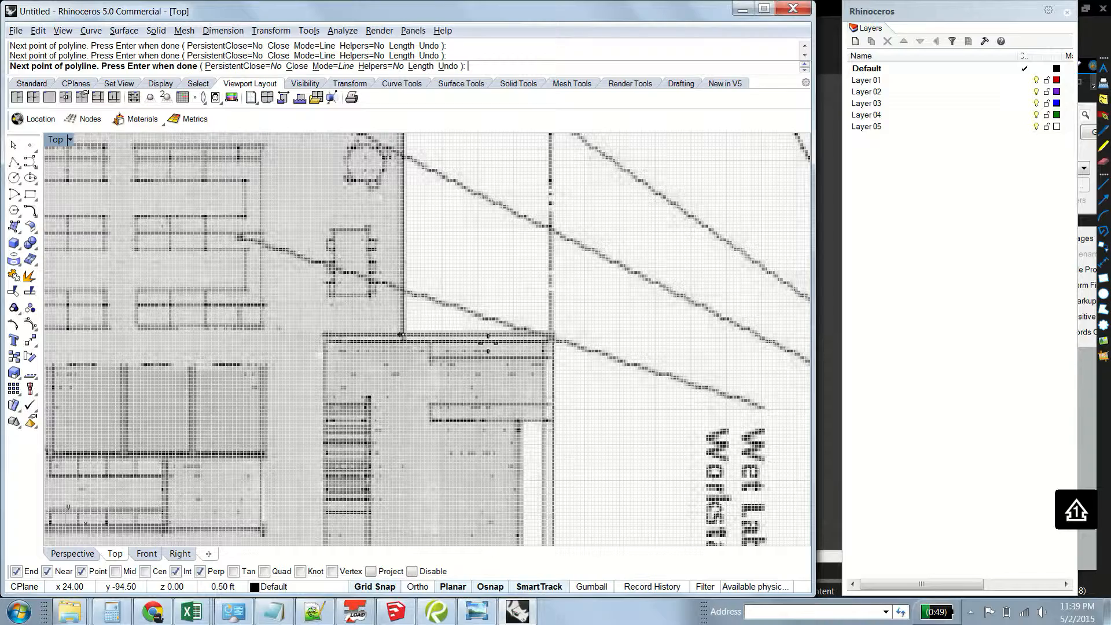
{"action": "left_click", "coordinate": [553, 340], "text": "shift"}
{"action": "right_click_drag", "start_coordinate": [530, 478], "coordinate": [487, 199], "text": "shift"}
{"action": "right_click_drag", "start_coordinate": [454, 428], "coordinate": [457, 280], "text": "shift"}
{"action": "left_click", "coordinate": [521, 387]}
{"action": "left_click", "coordinate": [373, 388], "text": "shift"}
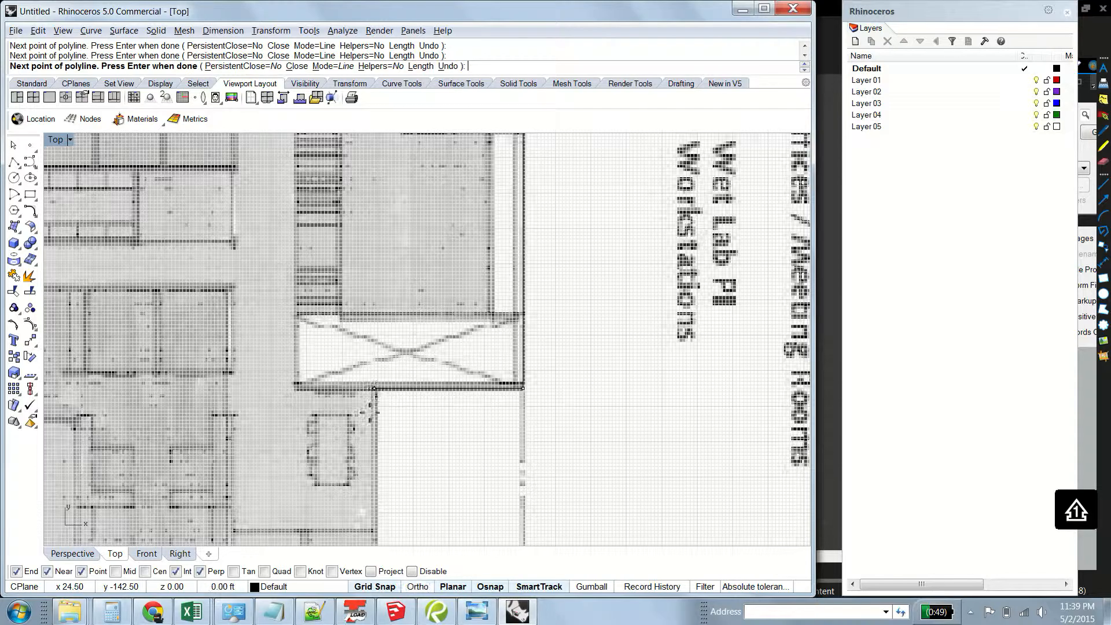
- Extend the polyline down the wall, around the stepped lower-right corner and along the plan's bottom edge to the lower-left corner
{"action": "right_click_drag", "start_coordinate": [354, 481], "coordinate": [402, 198]}
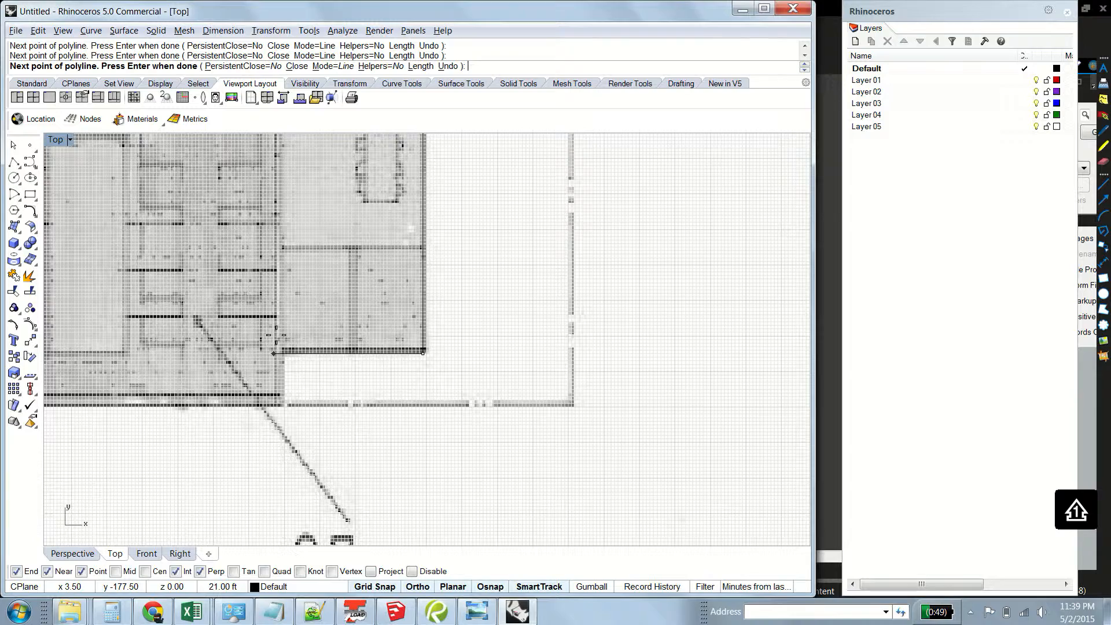
{"action": "left_click", "coordinate": [284, 405]}
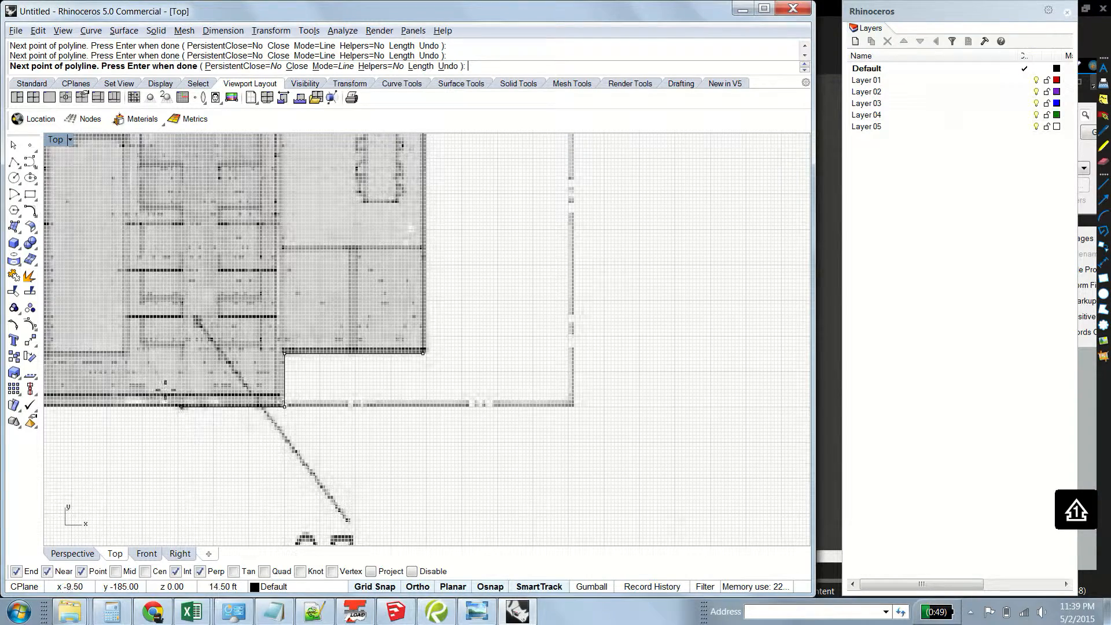
{"action": "right_click_drag", "start_coordinate": [150, 377], "coordinate": [622, 348]}
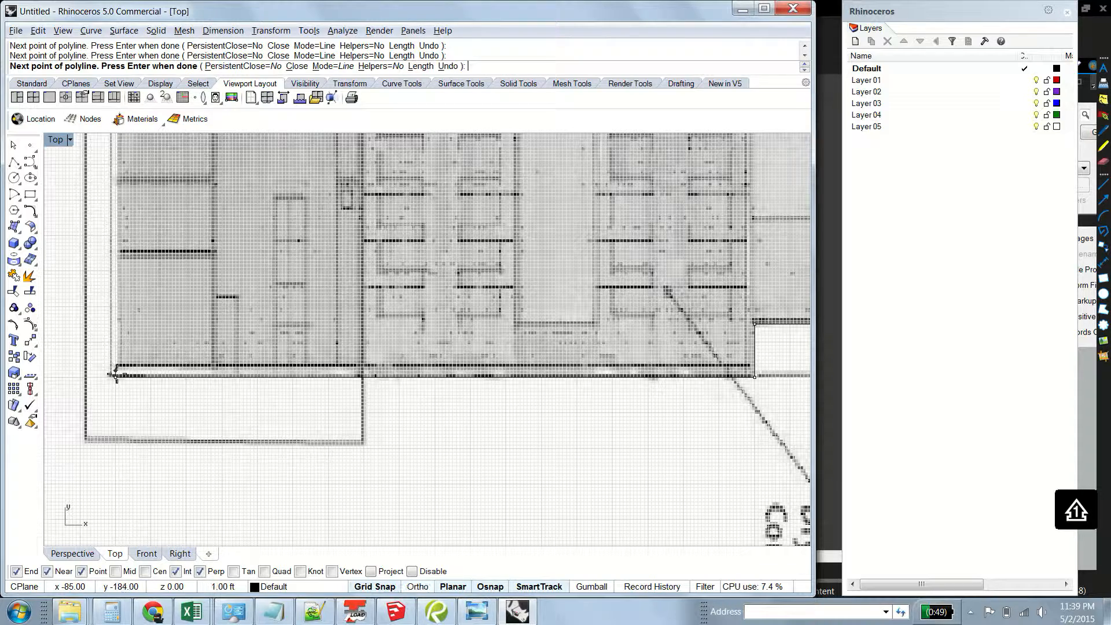
- Trace the left wall about 312 ft up and close the polyline with a small jog at its upper-left starting corner
{"action": "right_click_drag", "start_coordinate": [125, 299], "coordinate": [123, 500]}
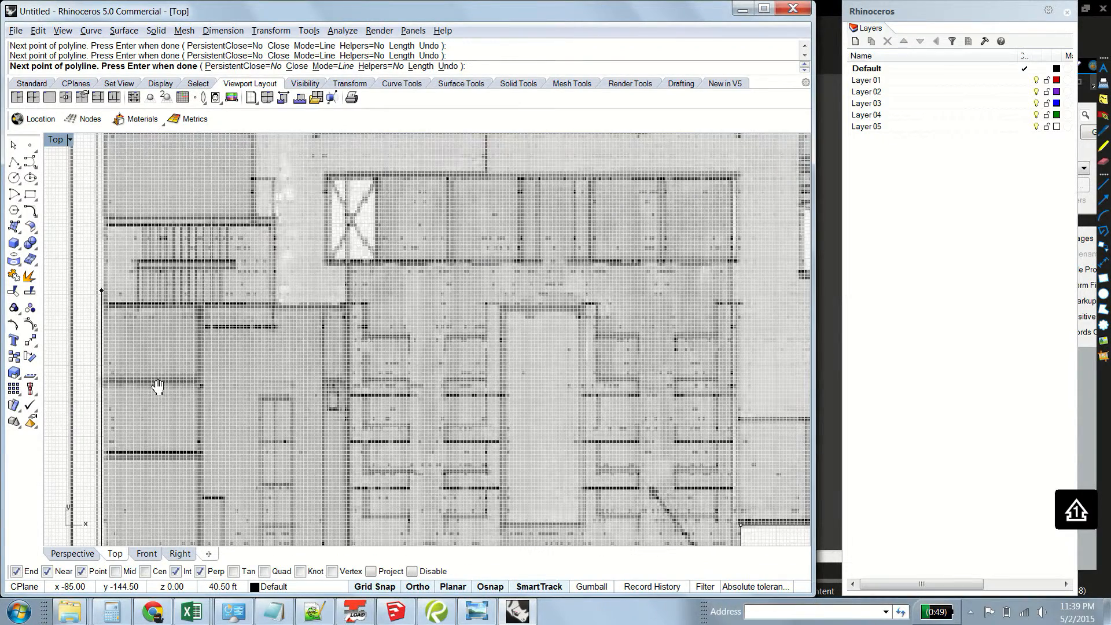
{"action": "right_click_drag", "start_coordinate": [123, 159], "coordinate": [121, 359]}
{"action": "scroll", "coordinate": [120, 357], "scroll_direction": "down", "scroll_amount": 1}
{"action": "scroll", "coordinate": [124, 301], "scroll_direction": "down", "scroll_amount": 5}
{"action": "right_click_drag", "start_coordinate": [135, 207], "coordinate": [164, 506], "text": "shift"}
{"action": "right_click_drag", "start_coordinate": [173, 264], "coordinate": [183, 432], "text": "shift"}
{"action": "right_click_drag", "start_coordinate": [176, 282], "coordinate": [196, 465], "text": "shift"}
{"action": "right_click_drag", "start_coordinate": [176, 333], "coordinate": [176, 362], "text": "shift"}
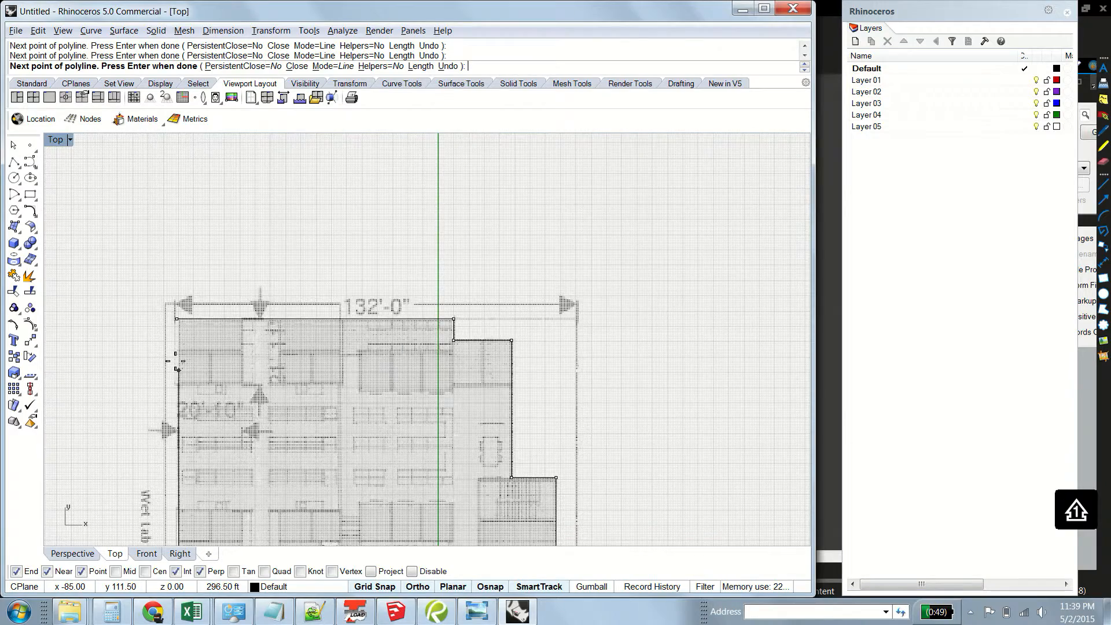
{"action": "scroll", "coordinate": [173, 359], "scroll_direction": "up", "scroll_amount": 6}
{"action": "scroll", "coordinate": [184, 317], "scroll_direction": "up", "scroll_amount": 10}
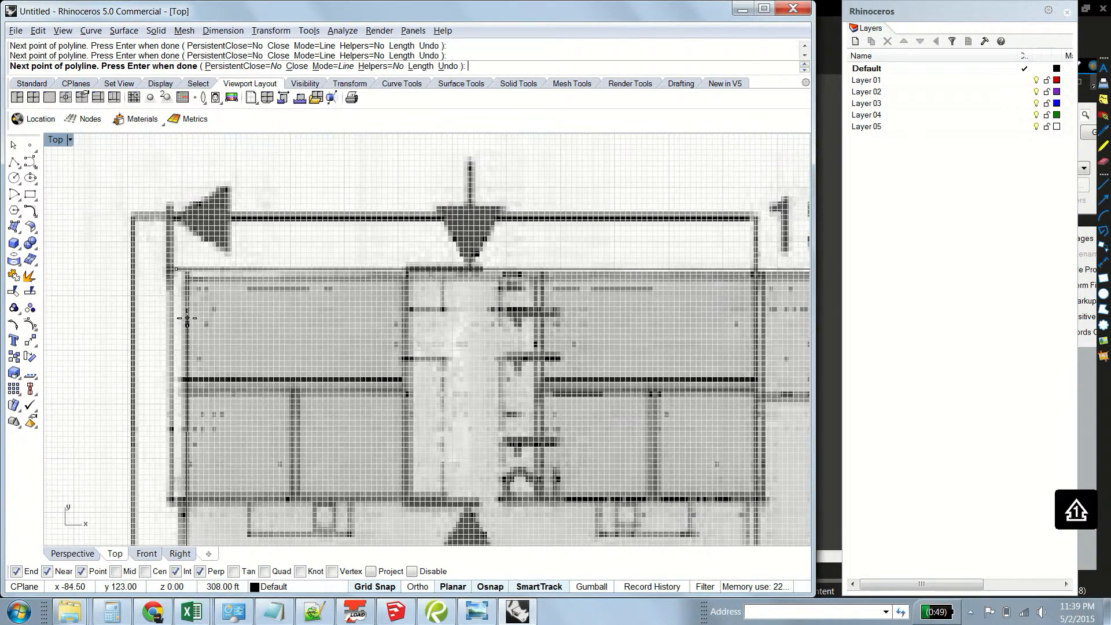
{"action": "scroll", "coordinate": [164, 257], "scroll_direction": "up", "scroll_amount": 5}
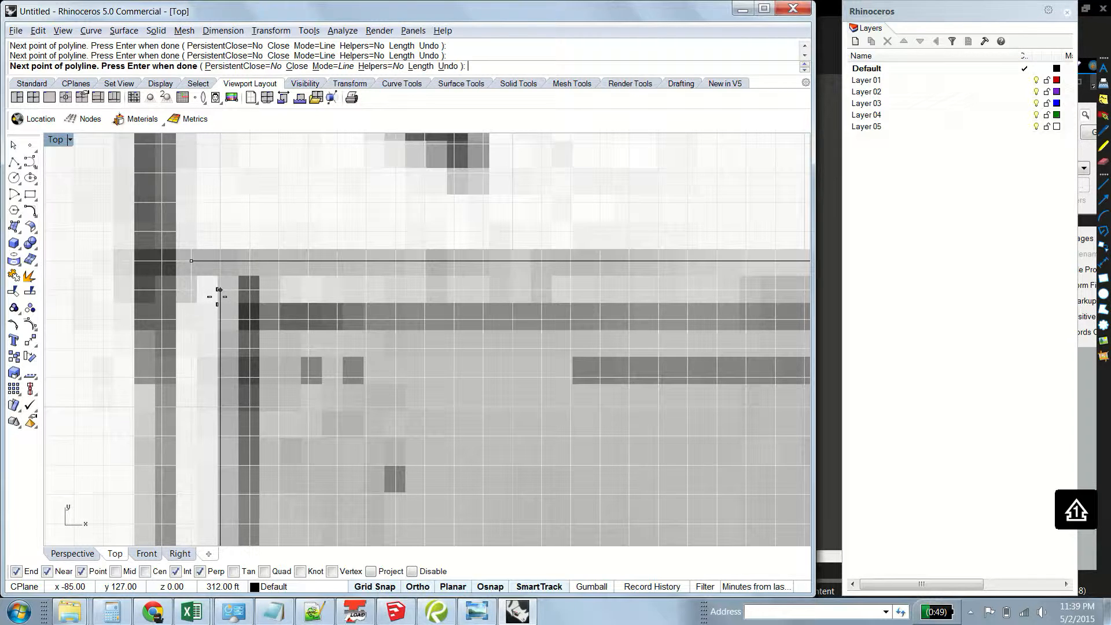
{"action": "left_click", "coordinate": [220, 289]}
{"action": "left_click", "coordinate": [191, 290]}
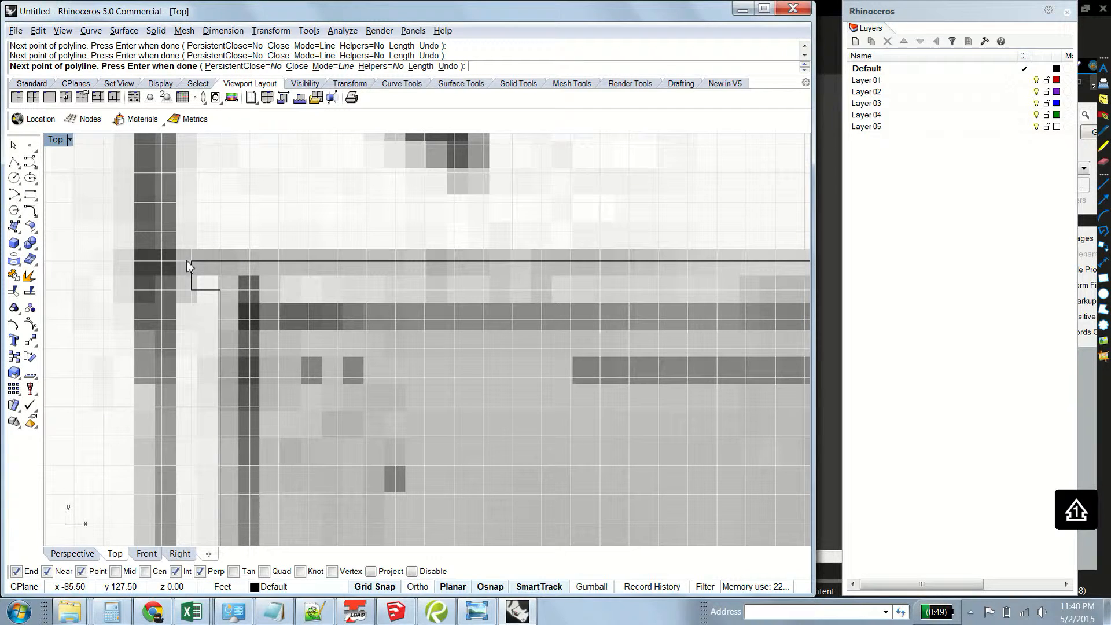
{"action": "left_click", "coordinate": [187, 261]}
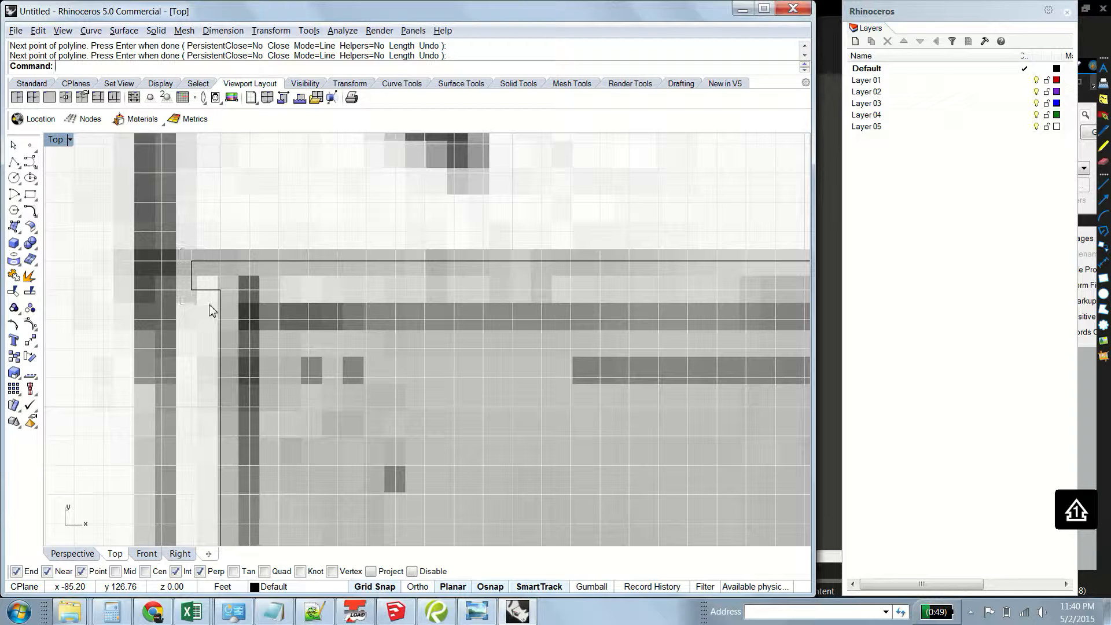
{"action": "left_click", "coordinate": [207, 290]}
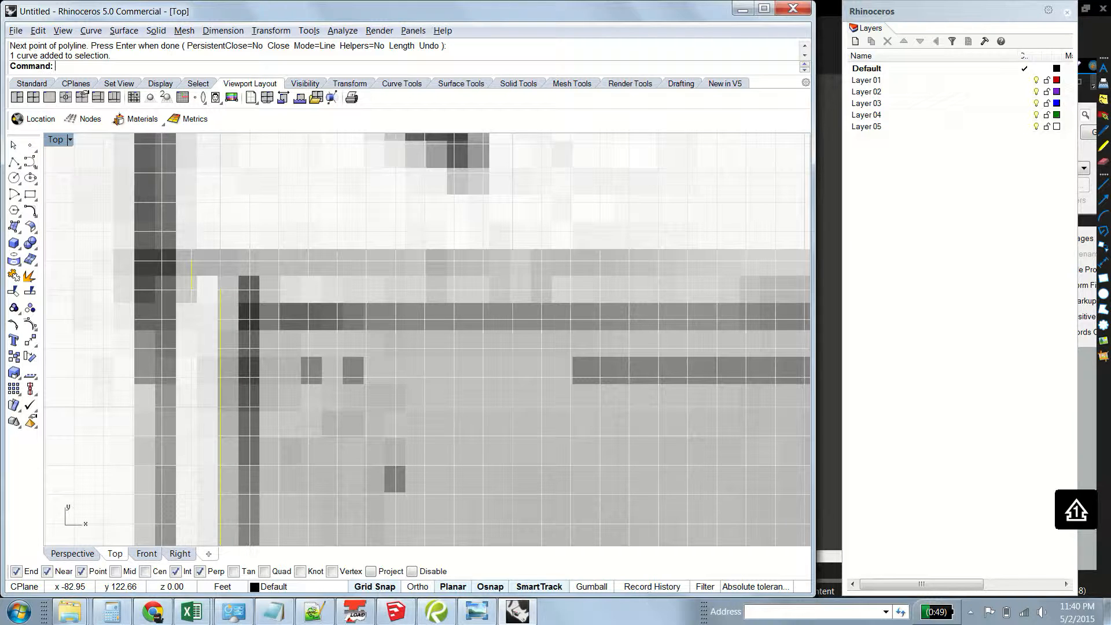
{"action": "left_click", "coordinate": [971, 612]}
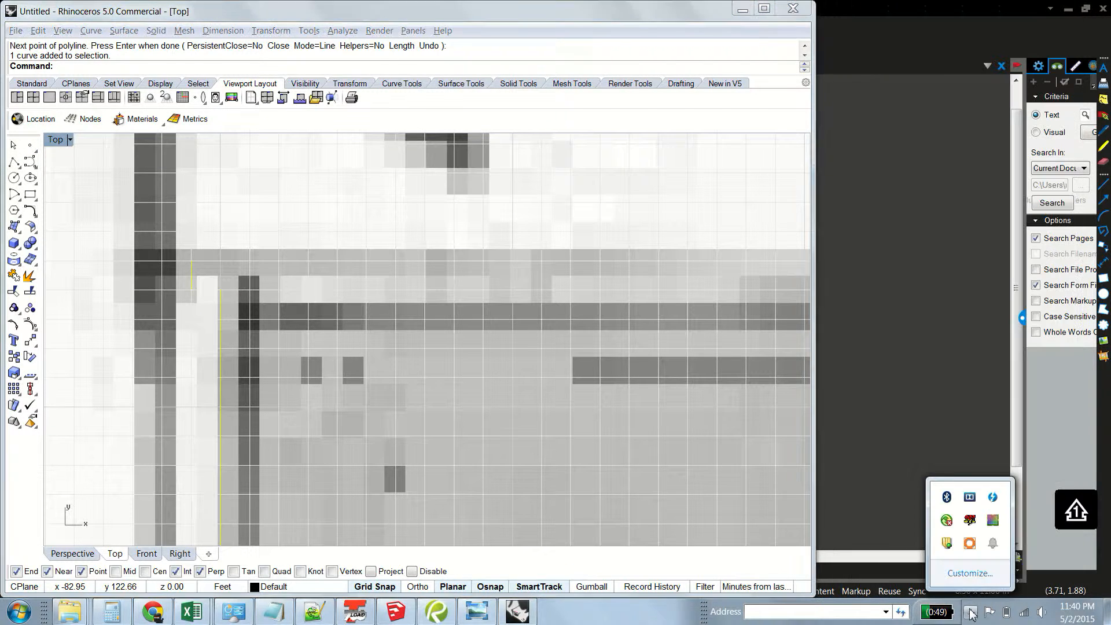
{"action": "left_click", "coordinate": [970, 543]}
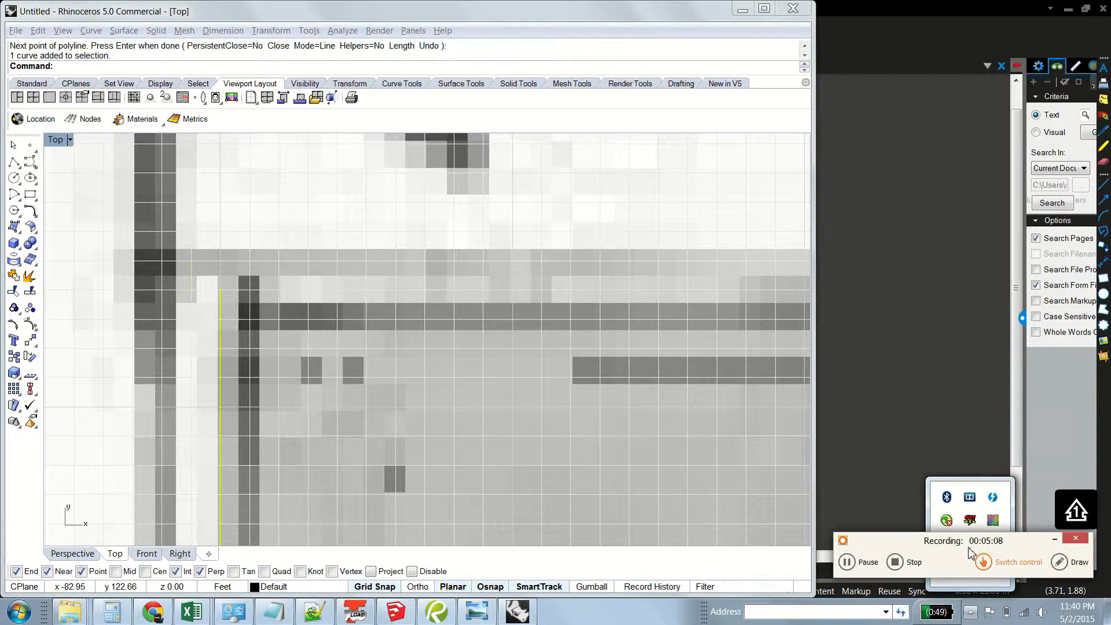
{"action": "left_click", "coordinate": [843, 565]}
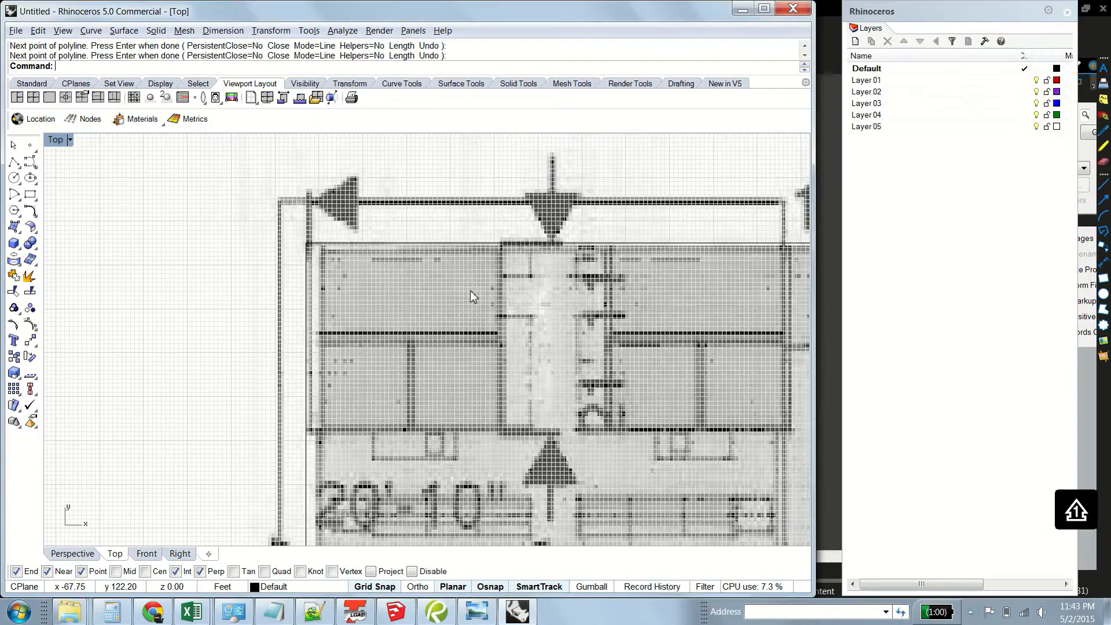
- Select the traced building outline and examine its whole shape in the Top view
{"action": "scroll", "coordinate": [405, 289], "scroll_direction": "down", "scroll_amount": 4}
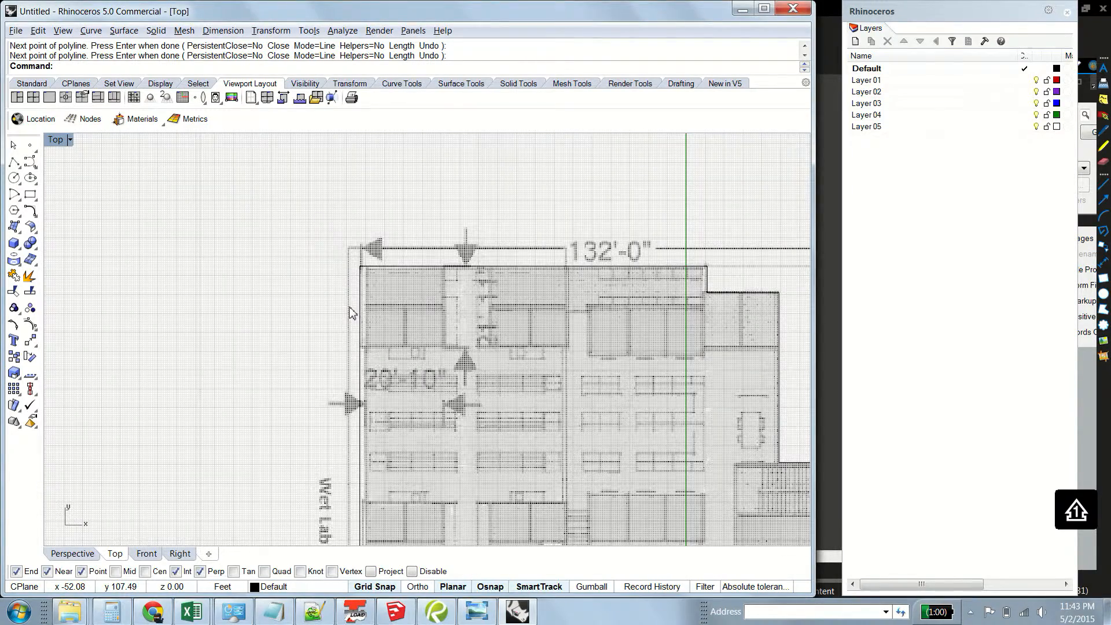
{"action": "left_click_drag", "start_coordinate": [428, 301], "coordinate": [273, 213]}
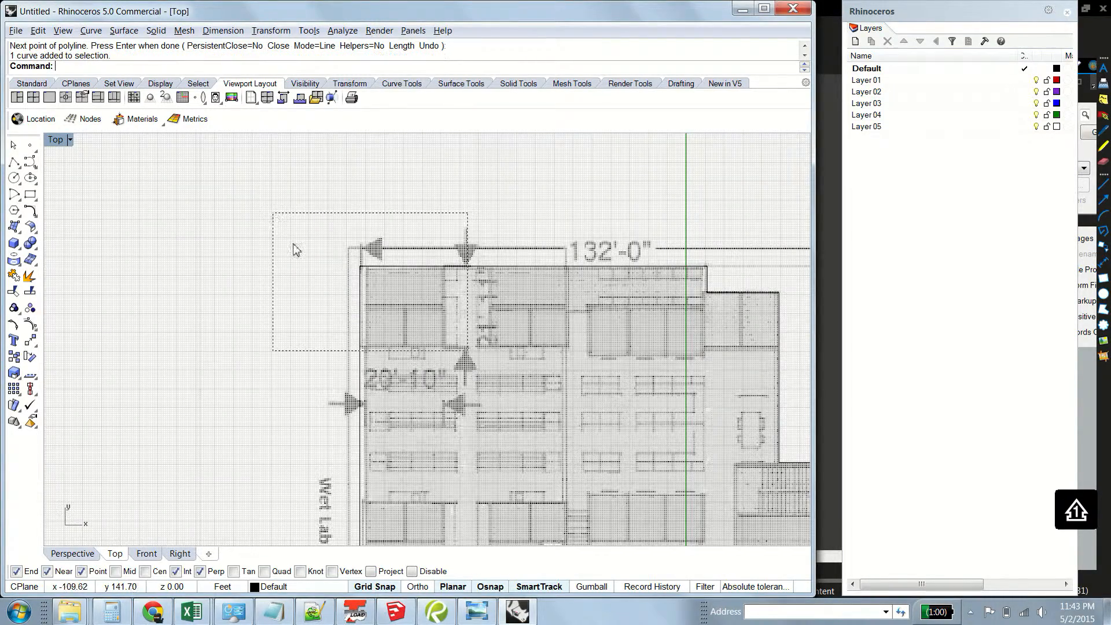
{"action": "scroll", "coordinate": [477, 370], "scroll_direction": "down", "scroll_amount": 8}
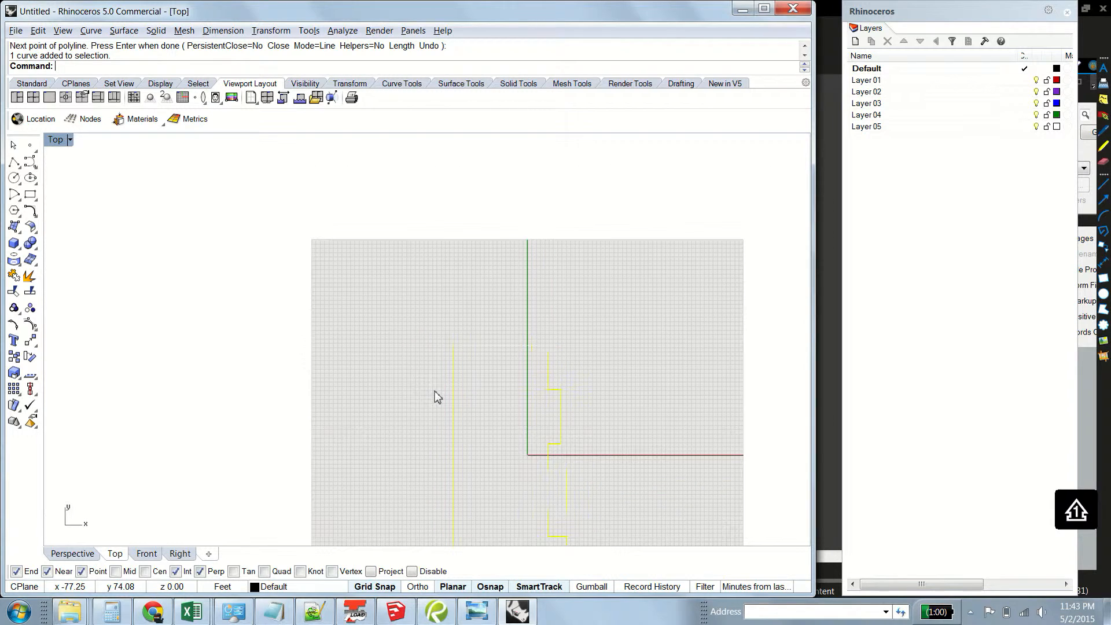
{"action": "right_click_drag", "start_coordinate": [344, 349], "coordinate": [315, 266]}
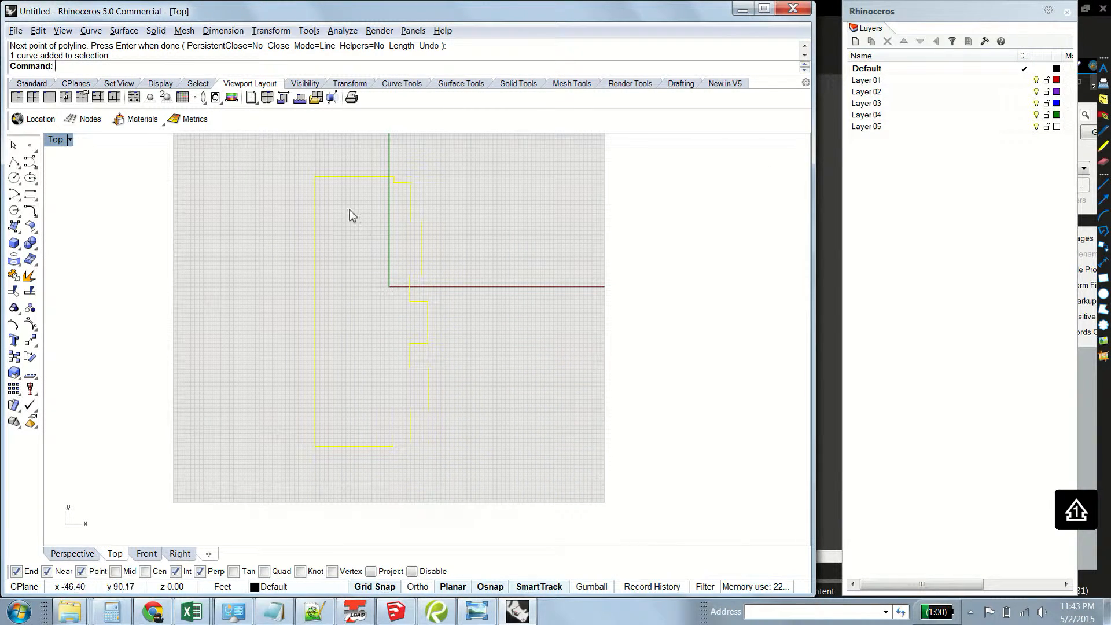
{"action": "left_click", "coordinate": [303, 183]}
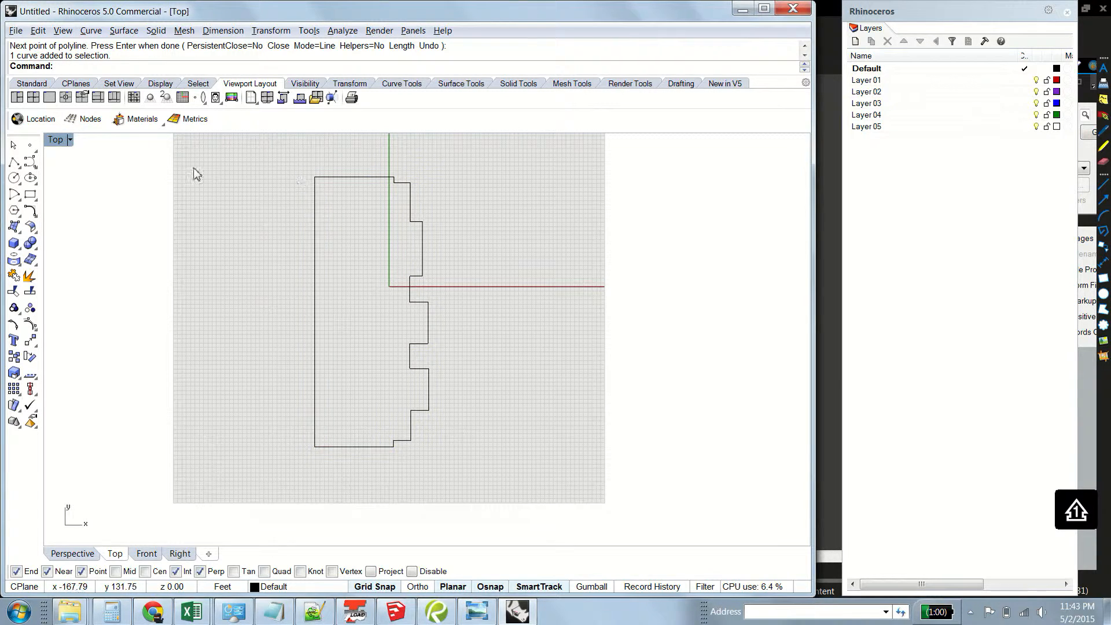
- Draw a polyline from the inner corner below the wide X-marked shaft, about 20 ft left, then down to the outline's lower-right step
{"action": "left_click", "coordinate": [14, 162]}
{"action": "scroll", "coordinate": [378, 359], "scroll_direction": "up", "scroll_amount": 10}
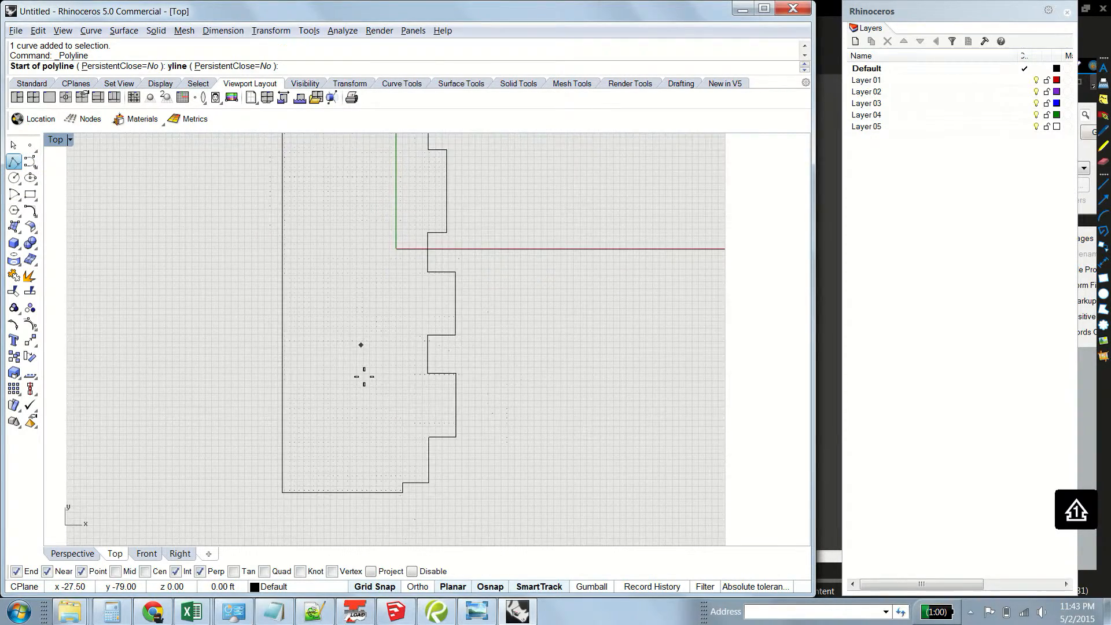
{"action": "right_click_drag", "start_coordinate": [337, 450], "coordinate": [411, 241]}
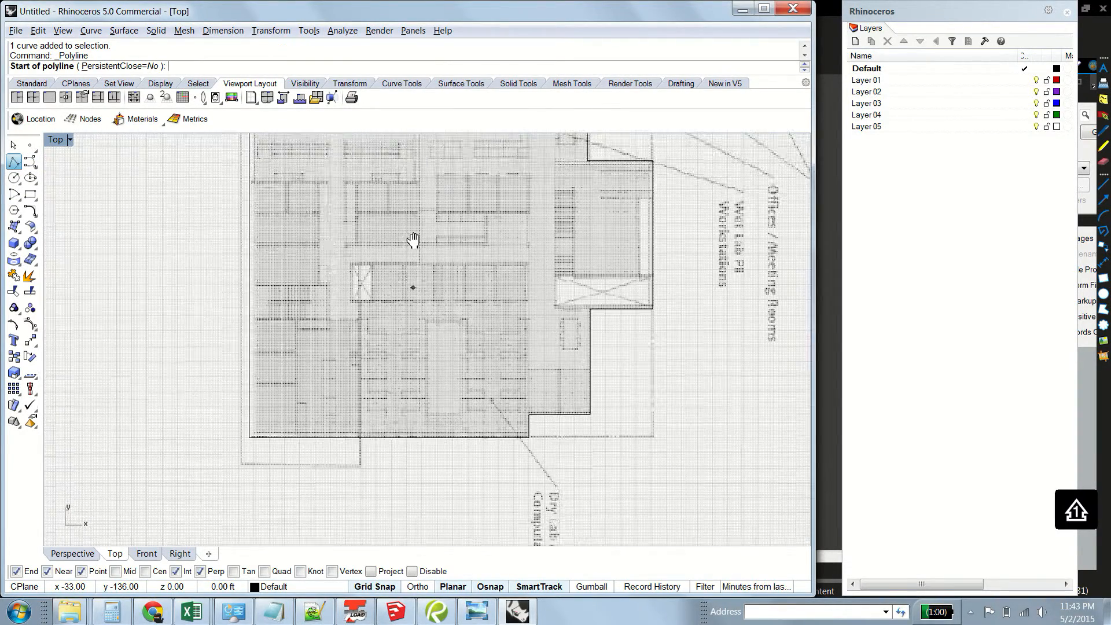
{"action": "scroll", "coordinate": [412, 241], "scroll_direction": "up", "scroll_amount": 3}
{"action": "scroll", "coordinate": [385, 276], "scroll_direction": "up", "scroll_amount": 2}
{"action": "scroll", "coordinate": [385, 276], "scroll_direction": "up", "scroll_amount": 2}
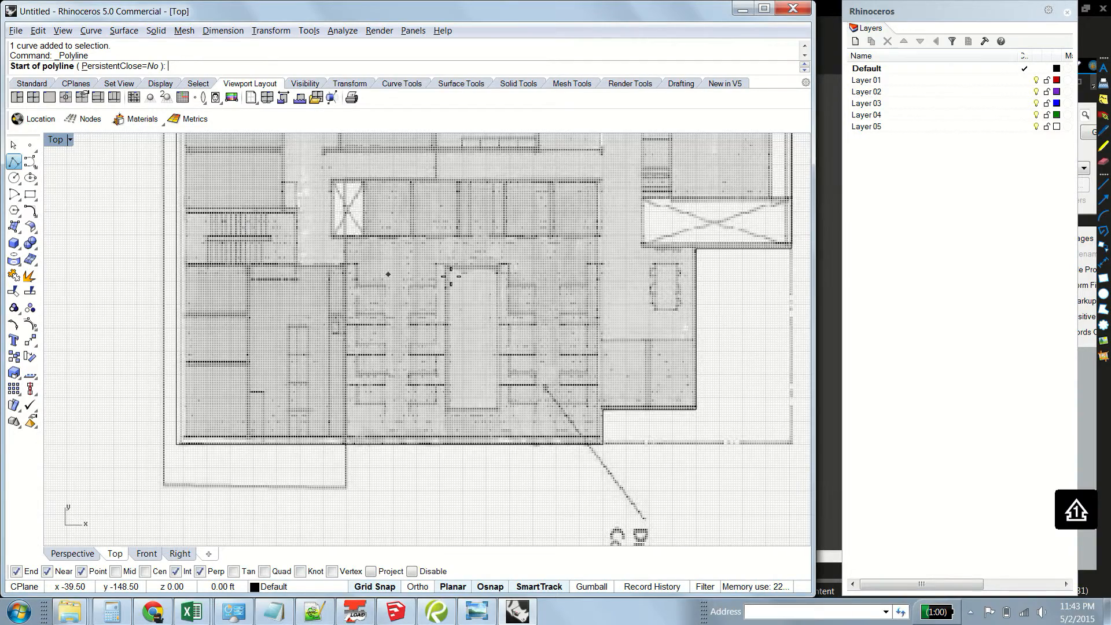
{"action": "right_click_drag", "start_coordinate": [382, 319], "coordinate": [284, 366]}
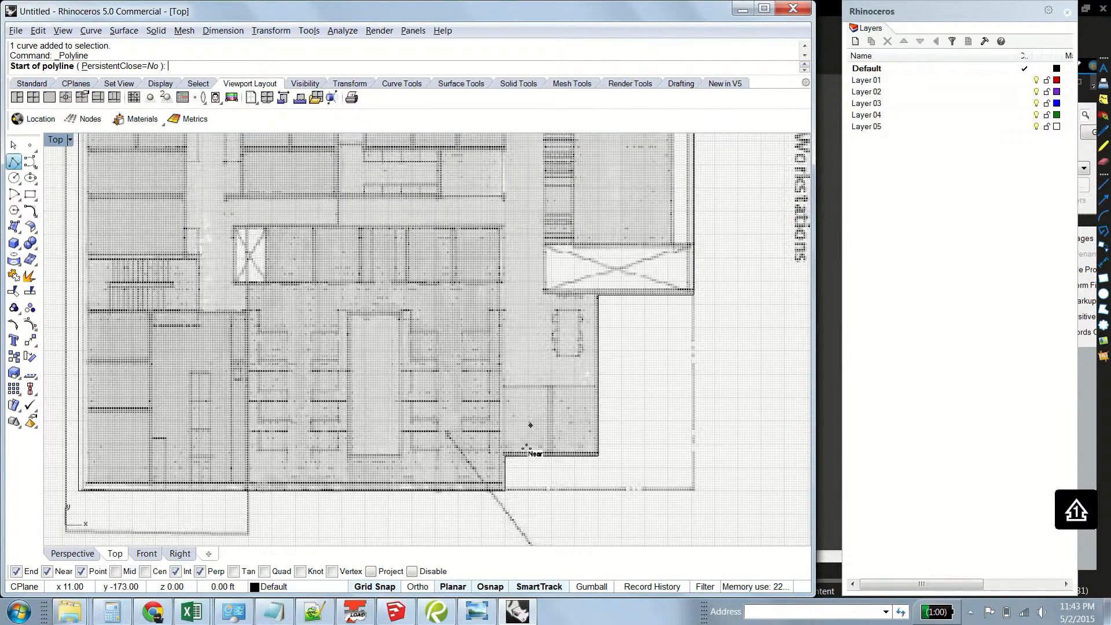
{"action": "left_click", "coordinate": [598, 295]}
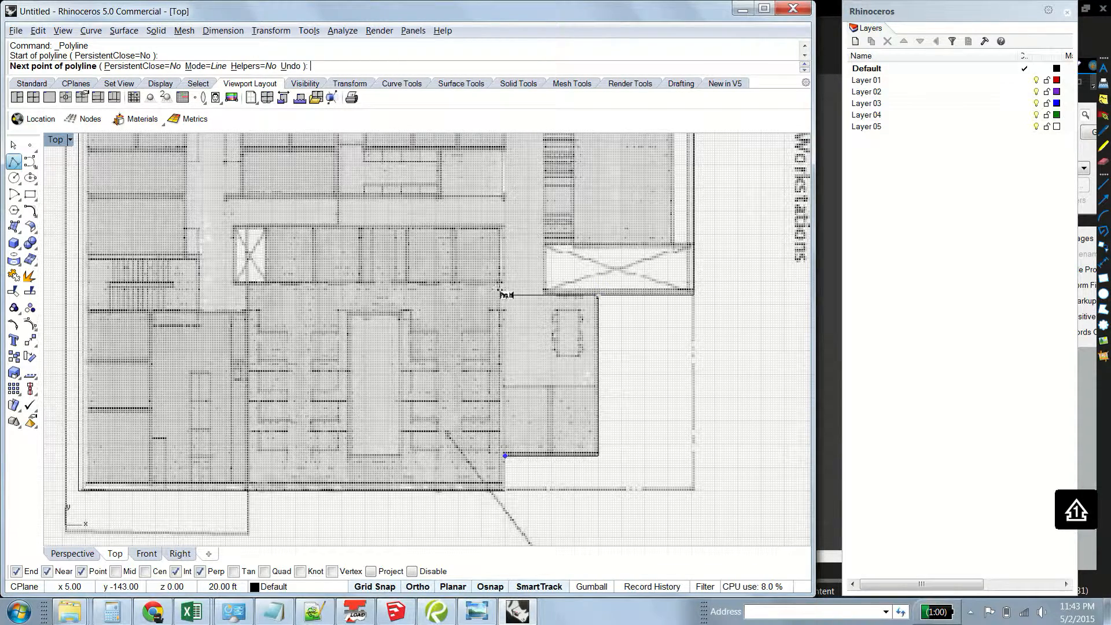
{"action": "left_click", "coordinate": [503, 295]}
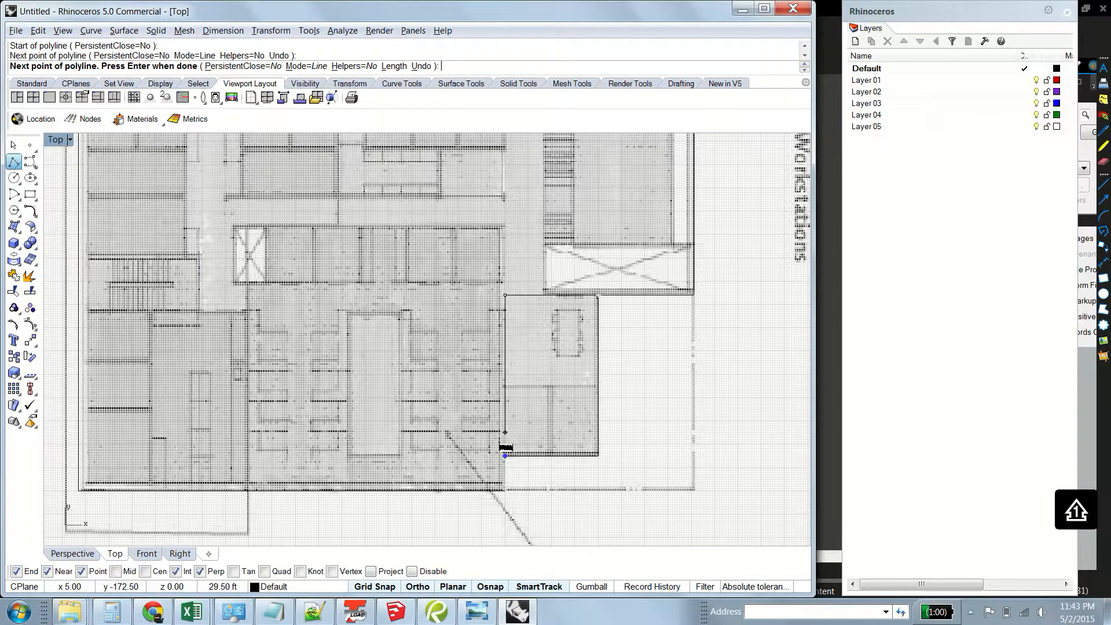
{"action": "left_click", "coordinate": [505, 456]}
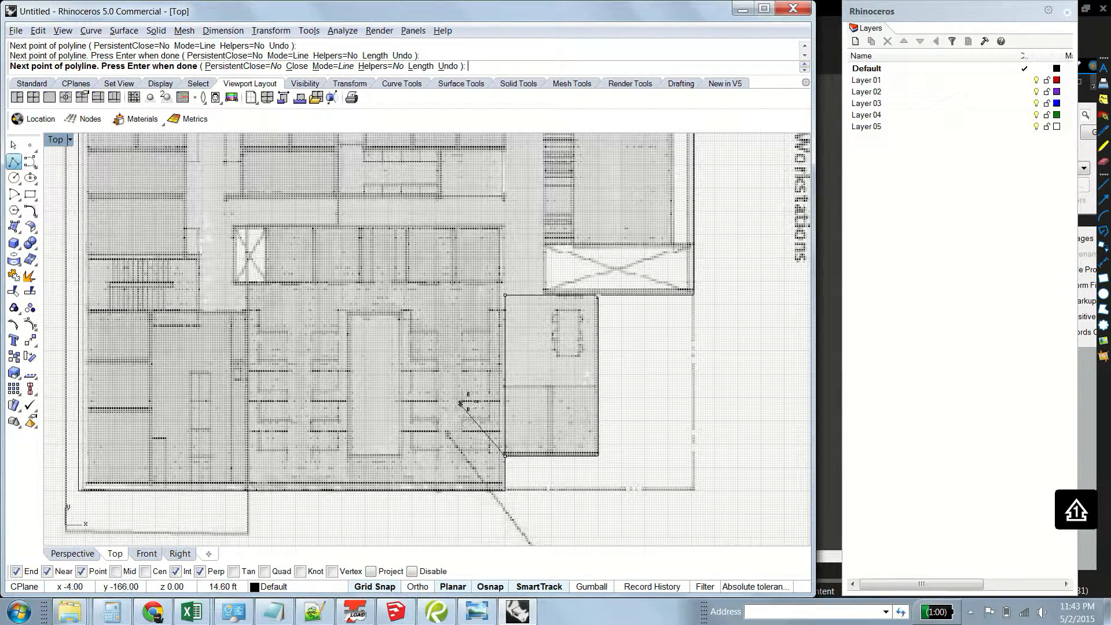
{"action": "key", "text": "Return"}
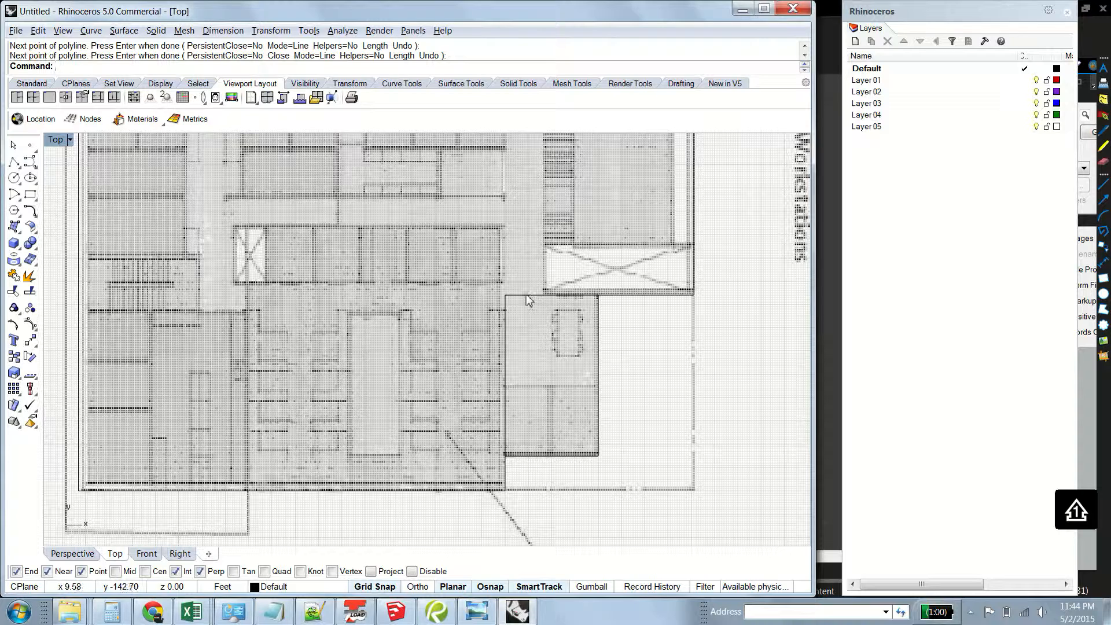
- Draw a polyline from the new zone's upper-left corner about 56 ft left along the lower lab area, then down to the bottom wall
{"action": "right_click", "coordinate": [468, 293]}
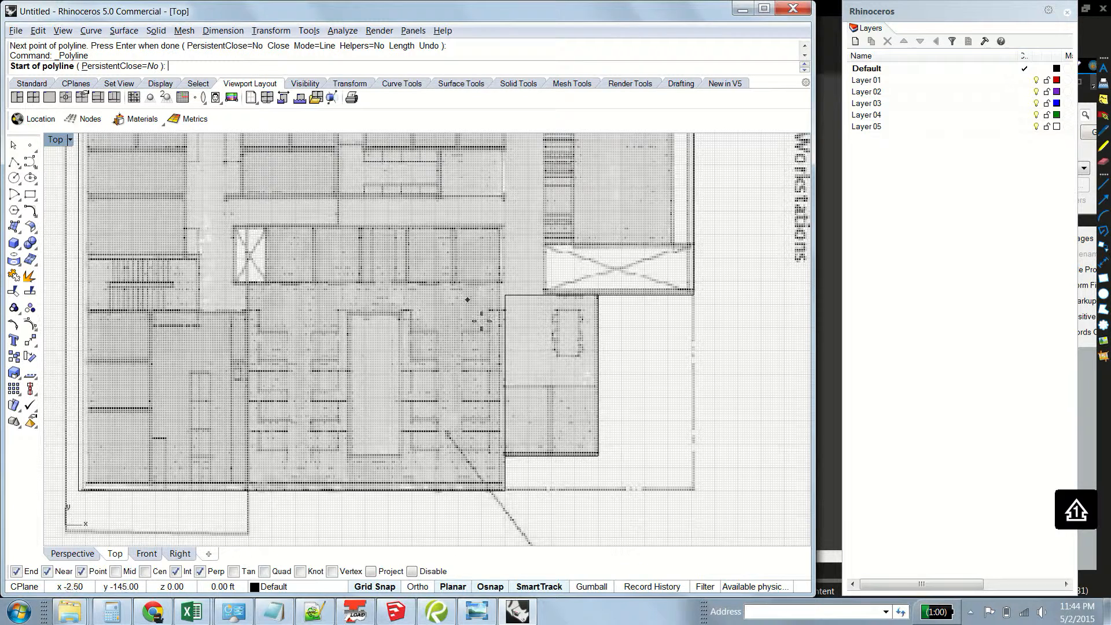
{"action": "left_click", "coordinate": [504, 295]}
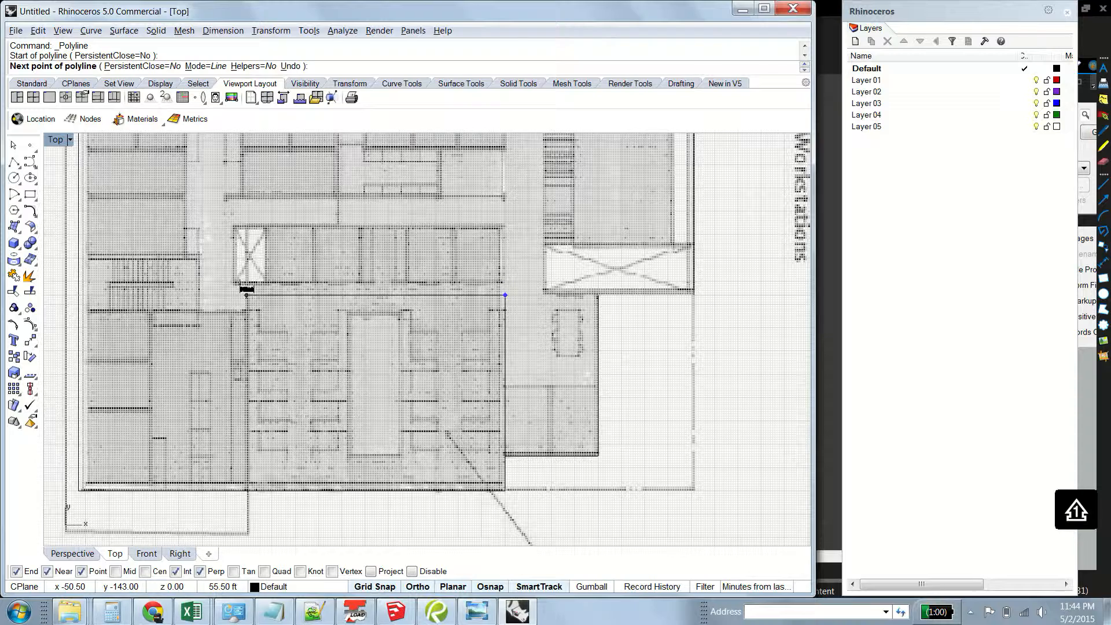
{"action": "left_click", "coordinate": [244, 295]}
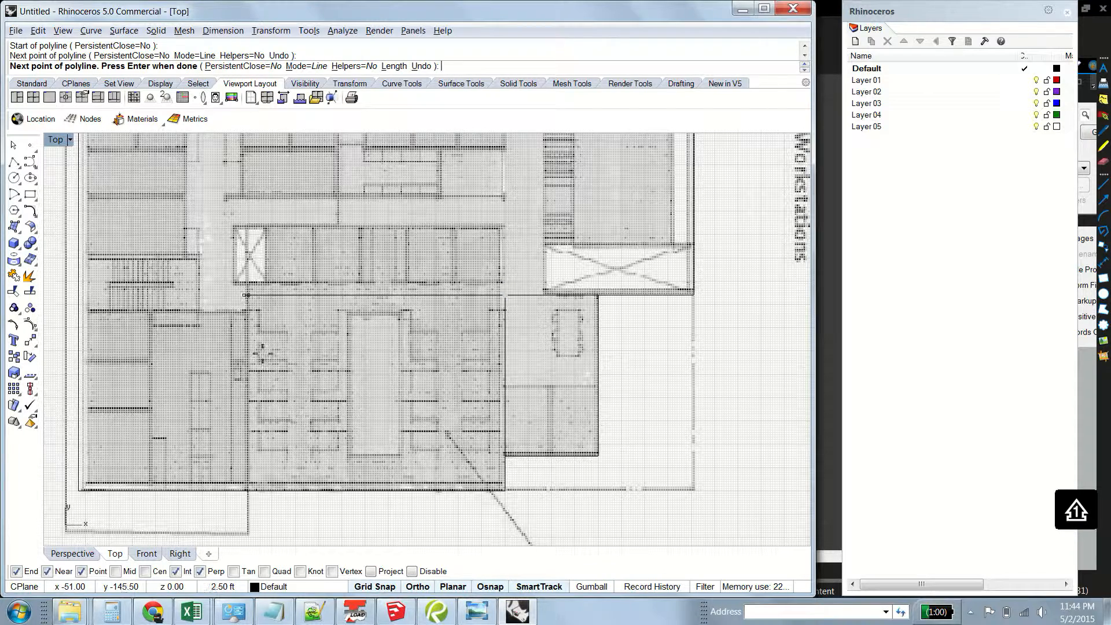
{"action": "left_click", "coordinate": [247, 489]}
{"action": "key", "text": "Return"}
- Draw a horizontal line about 35.5 ft long below the lower-left stair, from the left wall to the lab area's vertical boundary
{"action": "key", "text": "Return"}
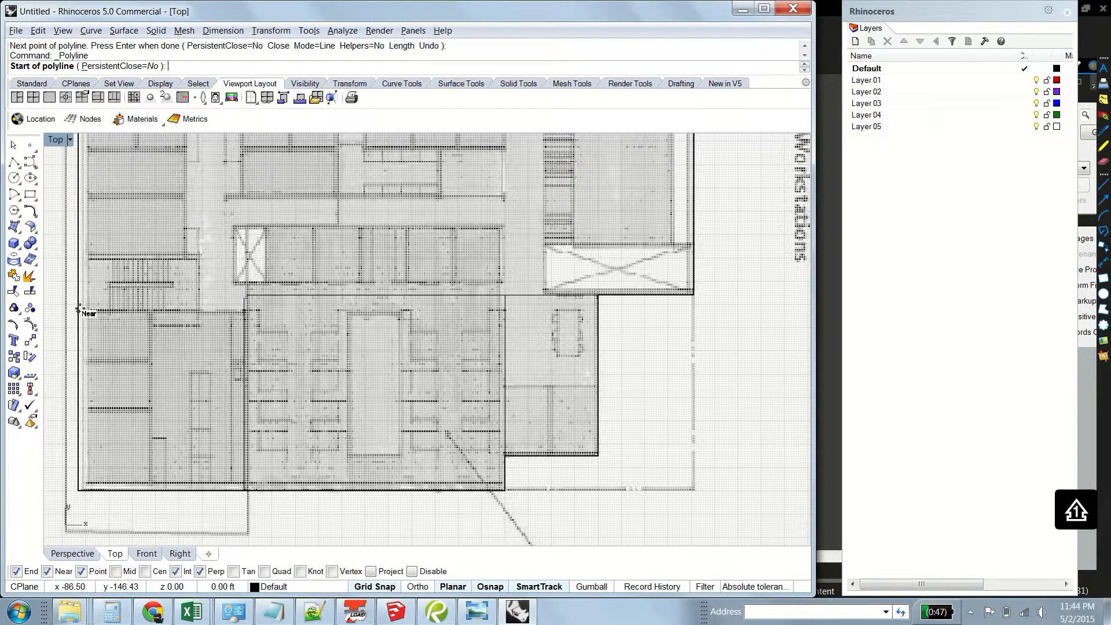
{"action": "left_click", "coordinate": [80, 311]}
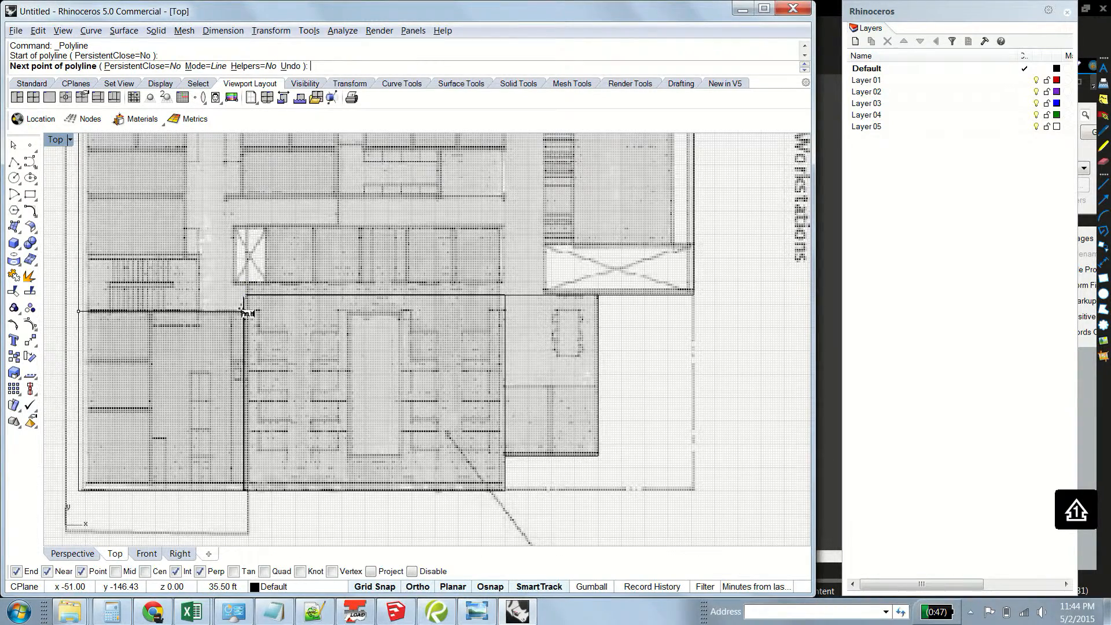
{"action": "left_click", "coordinate": [243, 311], "text": "shift"}
{"action": "right_click", "coordinate": [186, 292]}
- Draw a polyline from the line below the lower-left stair about 45.5 ft up the corridor edge, then about 23 ft left to the outer wall
{"action": "scroll", "coordinate": [183, 292], "scroll_direction": "down", "scroll_amount": 4}
{"action": "right_click_drag", "start_coordinate": [183, 293], "coordinate": [248, 429]}
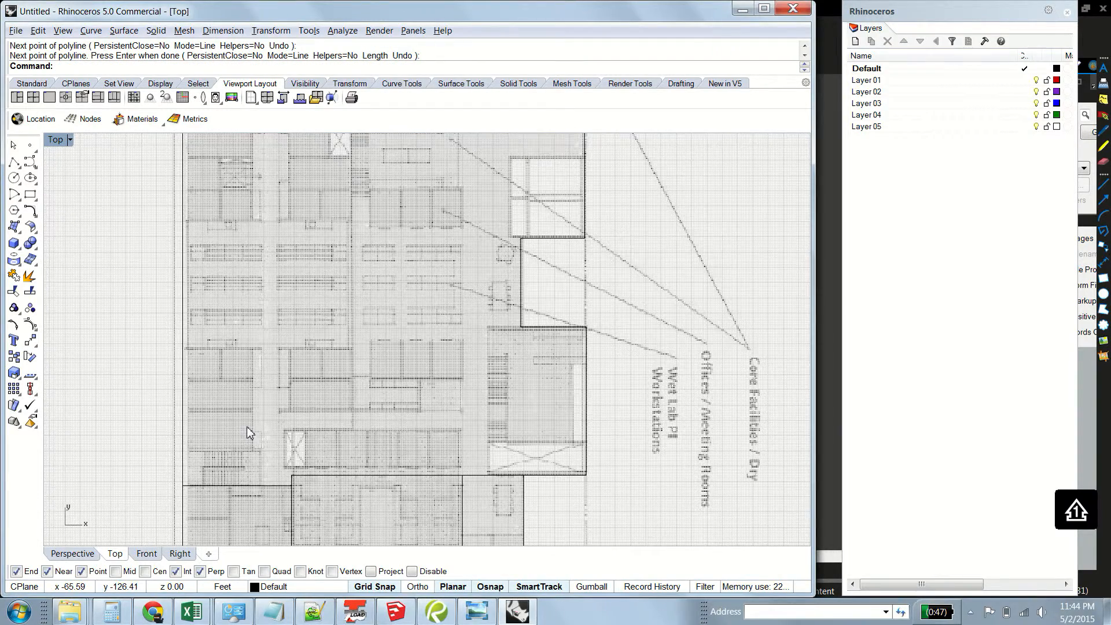
{"action": "right_click", "coordinate": [252, 484]}
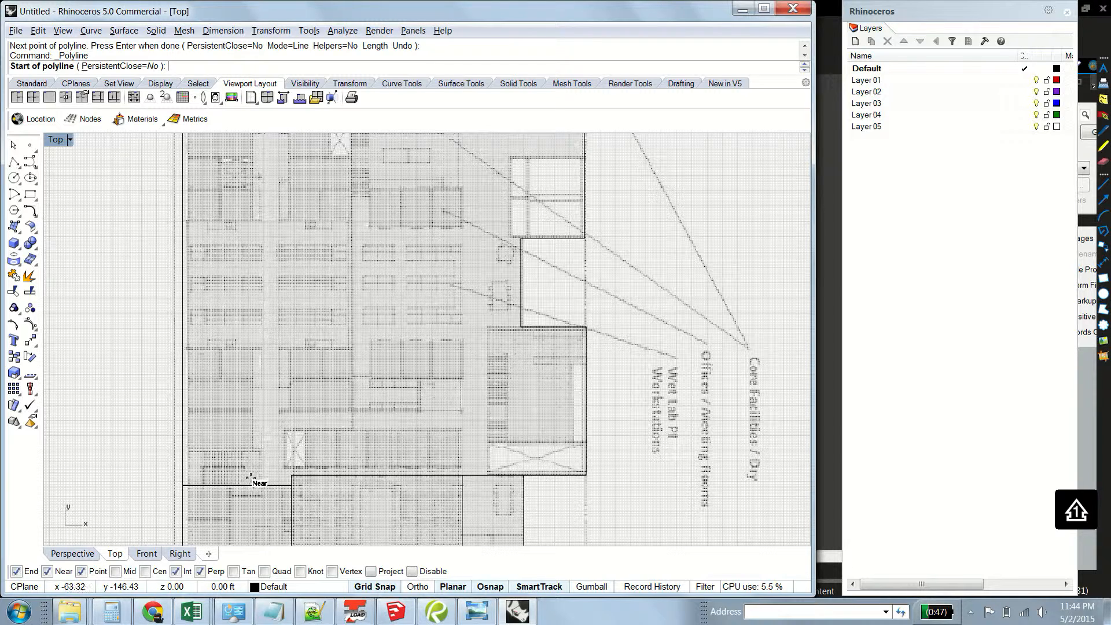
{"action": "left_click", "coordinate": [252, 482]}
{"action": "left_click", "coordinate": [254, 348]}
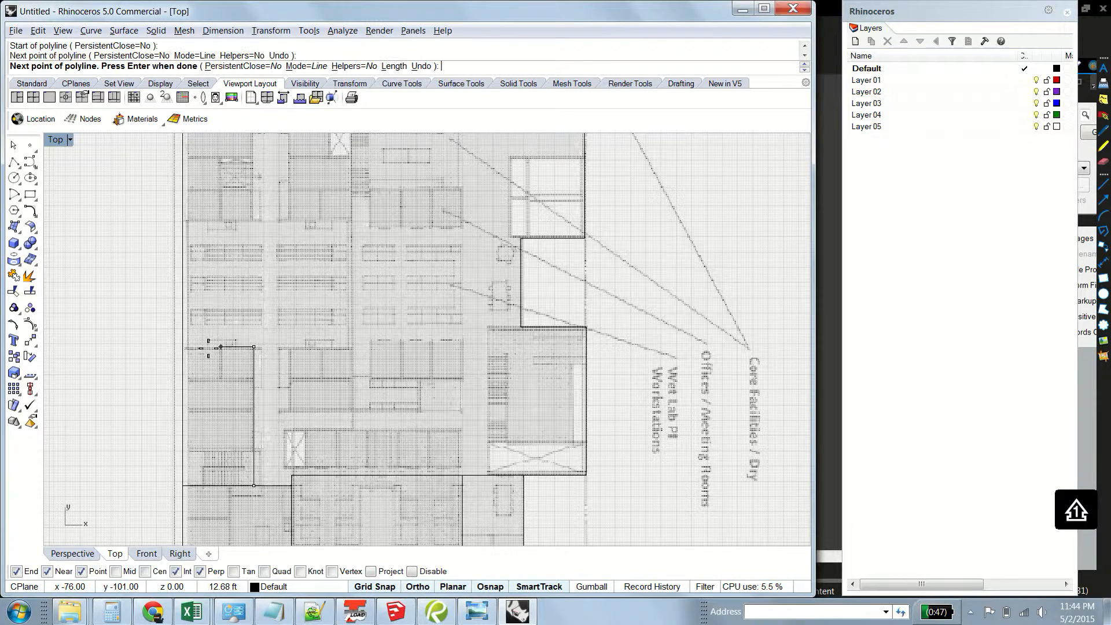
{"action": "left_click", "coordinate": [183, 347]}
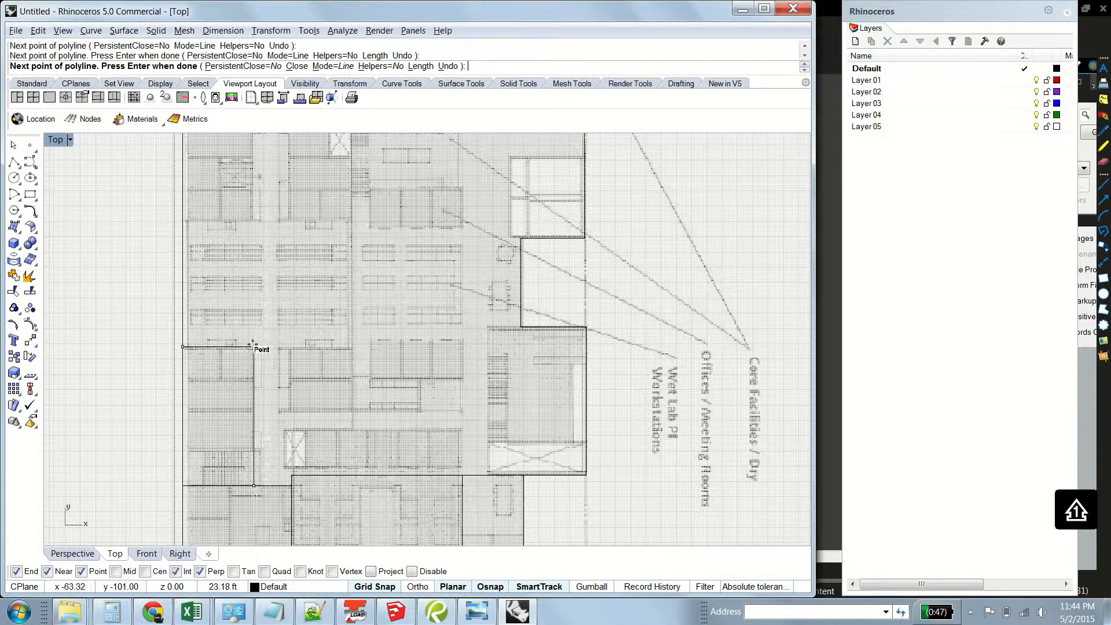
{"action": "right_click", "coordinate": [253, 348]}
- Draw a polyline from the stair zone's upper-right corner about 41.5 ft up past the lab benches, then about 23 ft left to the outer wall
{"action": "right_click", "coordinate": [254, 347]}
{"action": "left_click", "coordinate": [253, 348]}
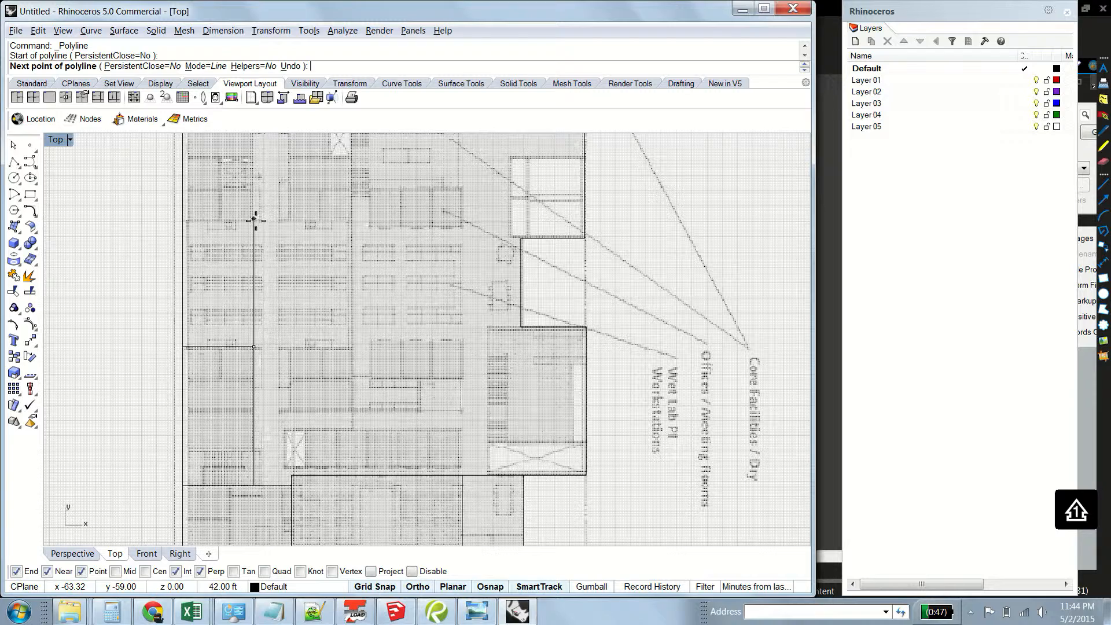
{"action": "left_click", "coordinate": [255, 220]}
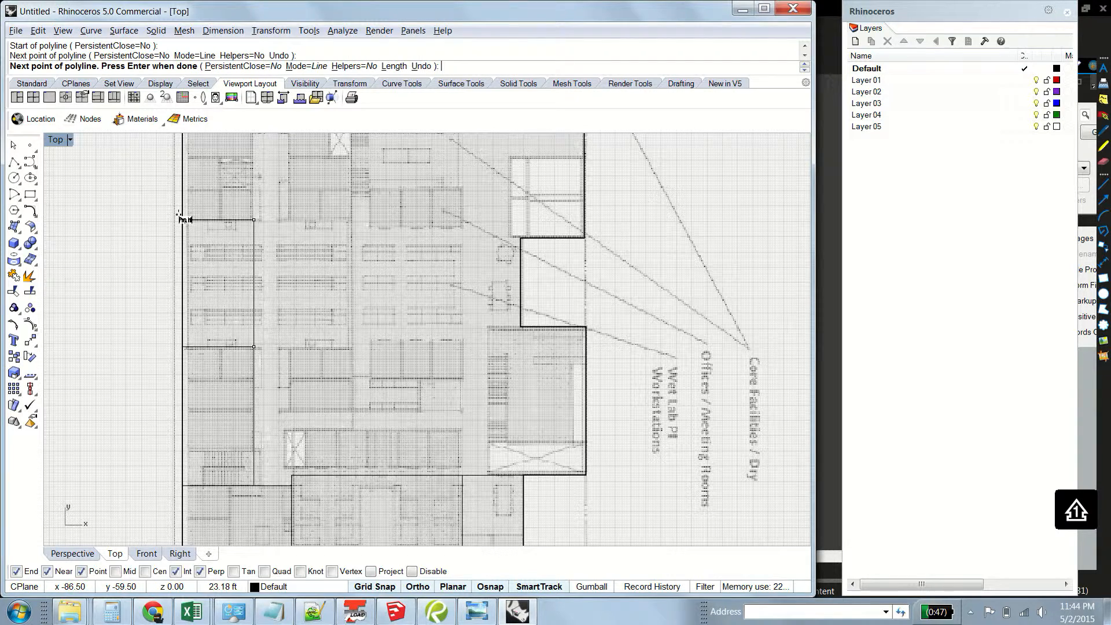
{"action": "left_click", "coordinate": [183, 220]}
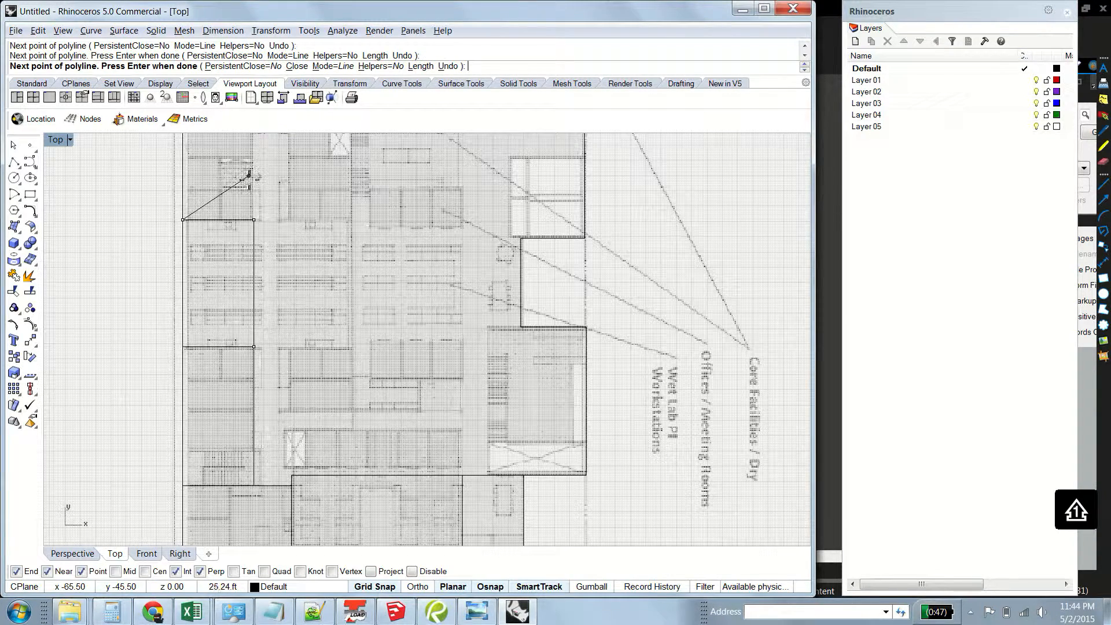
{"action": "right_click", "coordinate": [243, 176]}
- Draw a polyline from the bench zone's upper-right corner 42 ft up along the room block, then about 23 ft left to the outer wall
{"action": "mouse_move", "coordinate": [239, 184]}
{"action": "right_mouse_down"}
{"action": "mouse_move", "coordinate": [208, 292]}
{"action": "mouse_move", "coordinate": [234, 397]}
{"action": "right_mouse_up"}
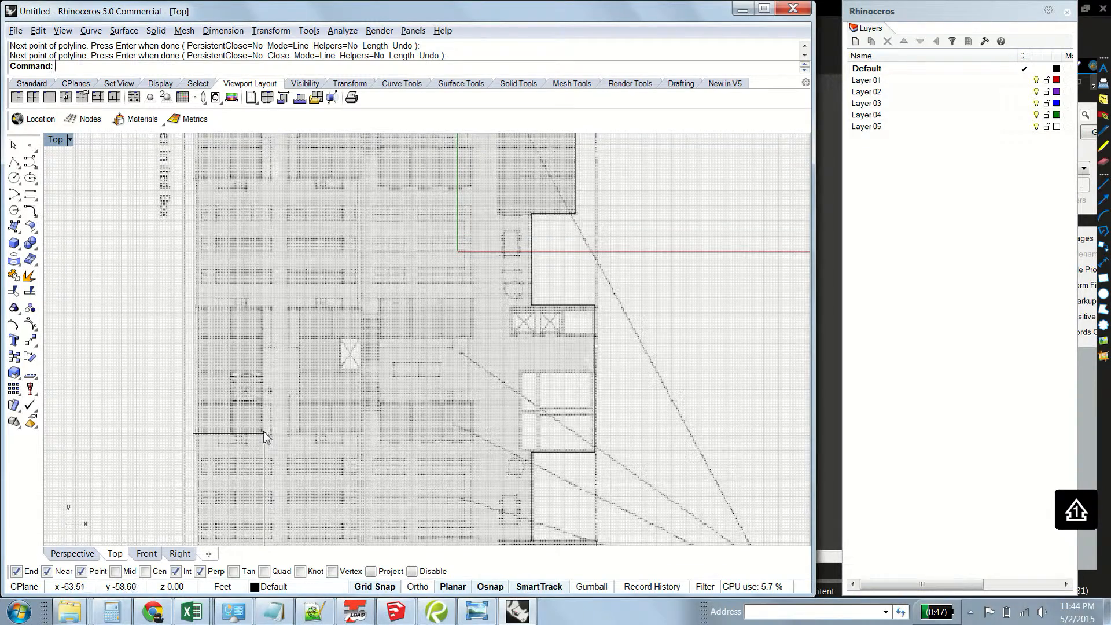
{"action": "right_click", "coordinate": [243, 391]}
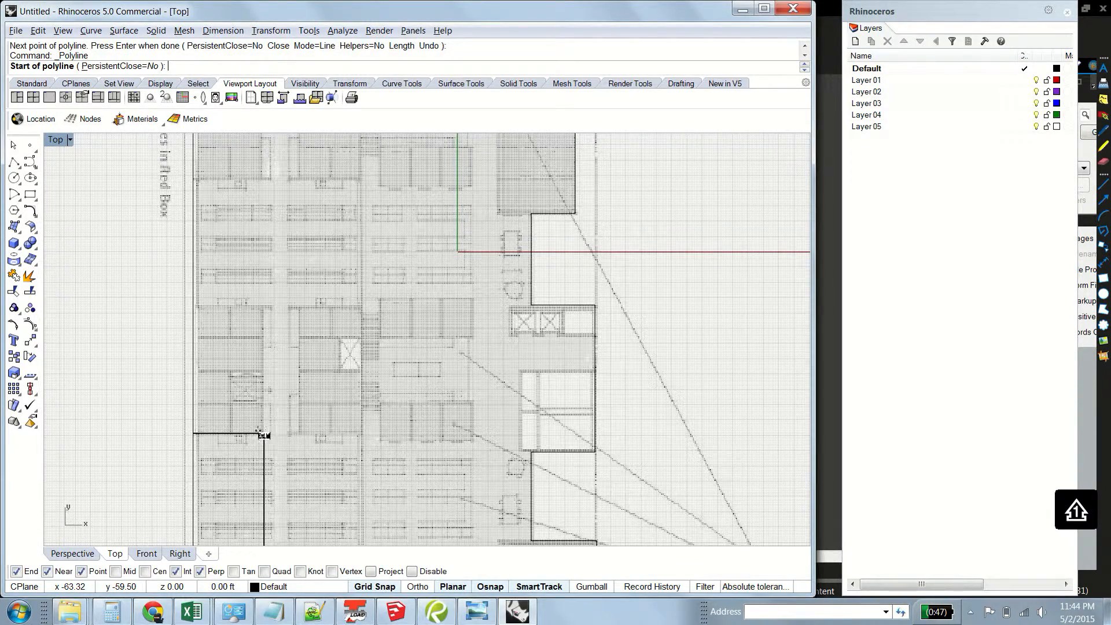
{"action": "left_click", "coordinate": [264, 435]}
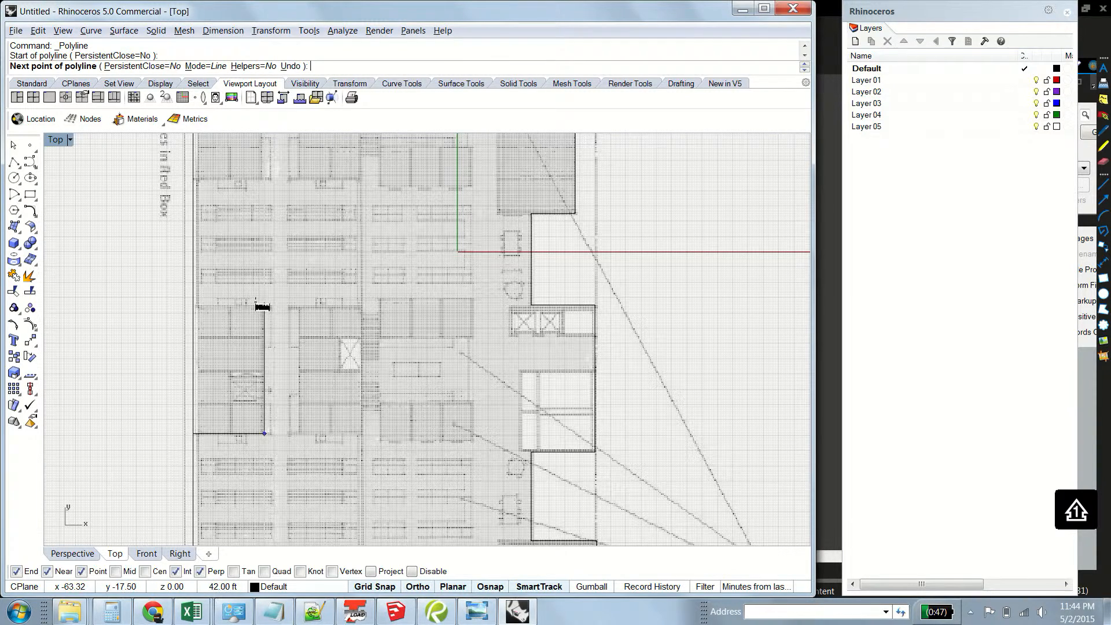
{"action": "left_click", "coordinate": [263, 306]}
{"action": "left_click", "coordinate": [181, 305]}
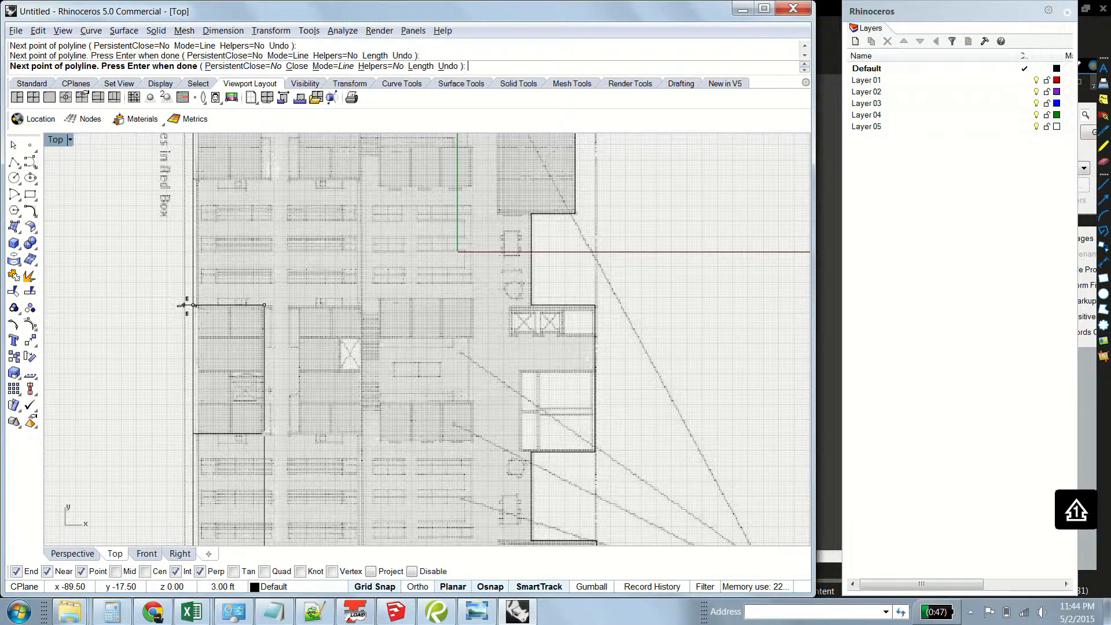
{"action": "key", "text": "Return"}
- Draw a polyline from the room block's upper-right corner about 123 ft up to the top row of rooms, then about 23 ft left to the outer wall
{"action": "right_click_drag", "start_coordinate": [268, 272], "coordinate": [285, 437]}
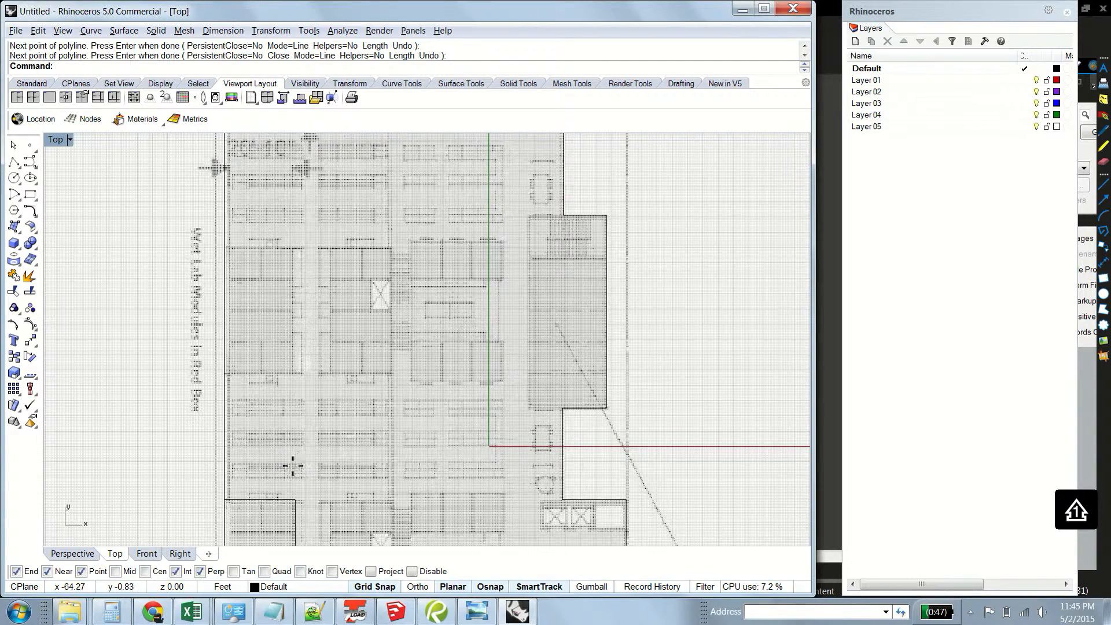
{"action": "key", "text": "Return"}
{"action": "left_click", "coordinate": [295, 500]}
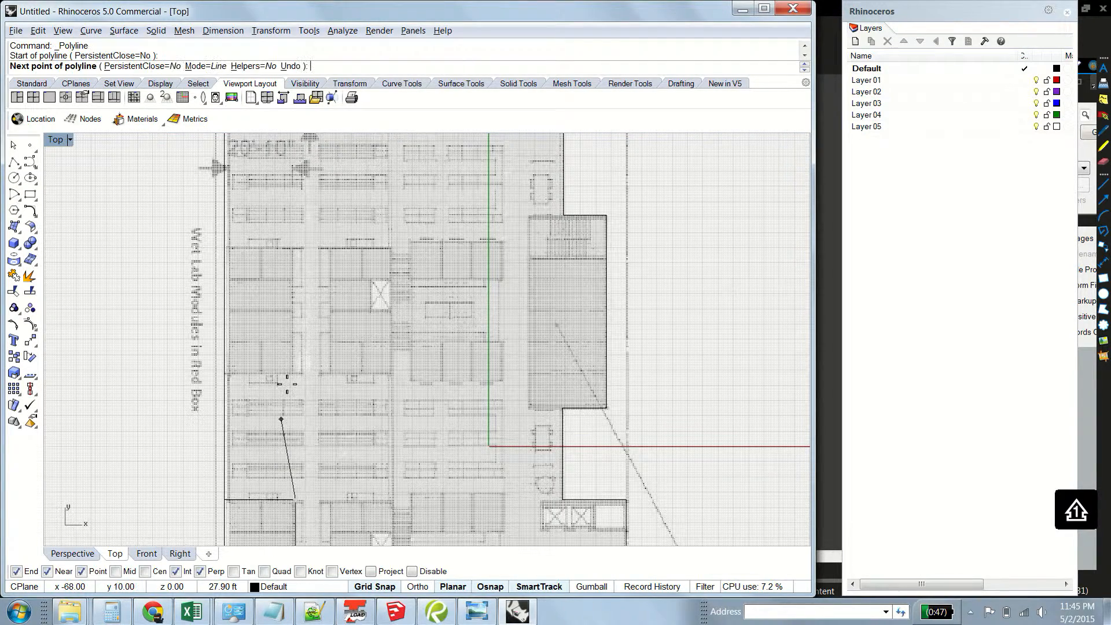
{"action": "right_click_drag", "start_coordinate": [302, 213], "coordinate": [305, 479], "text": "shift"}
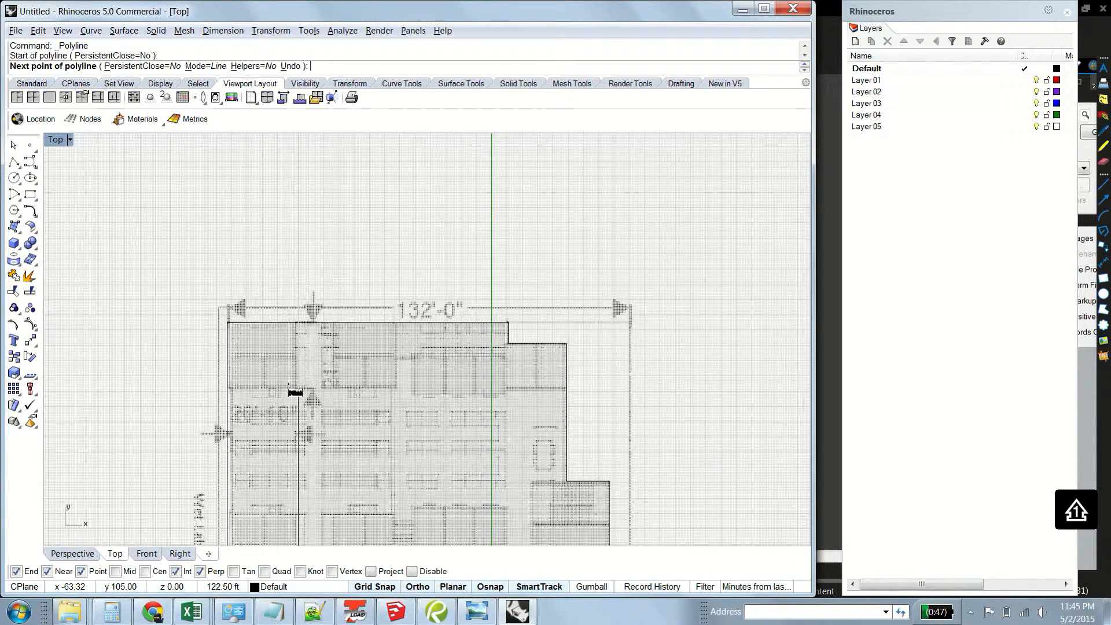
{"action": "left_click", "coordinate": [299, 390]}
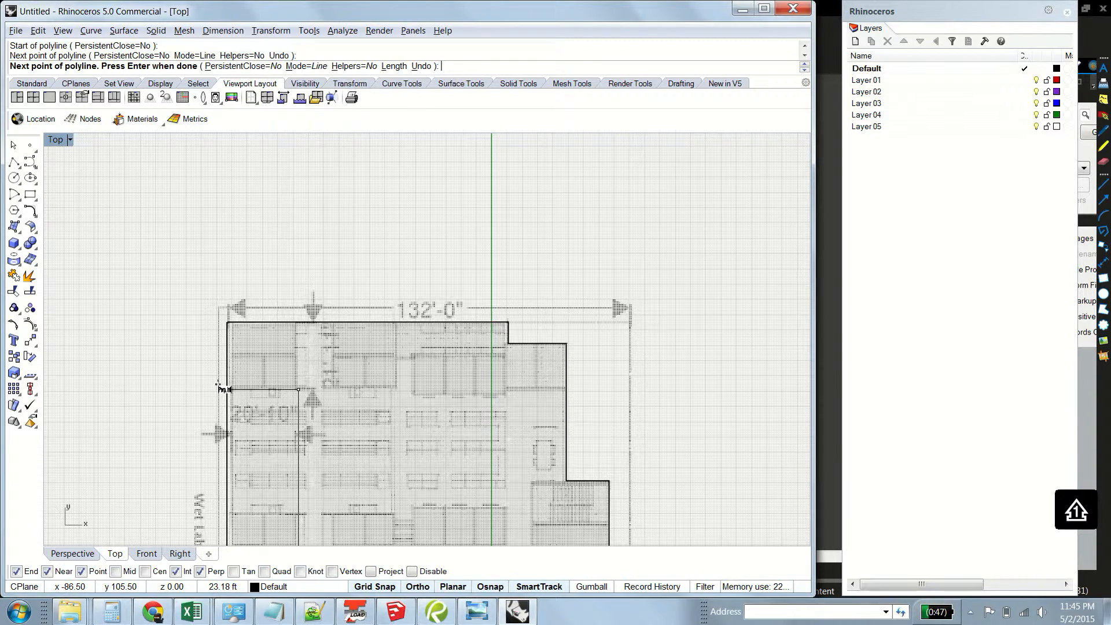
{"action": "left_click", "coordinate": [222, 390]}
{"action": "key", "text": "Return"}
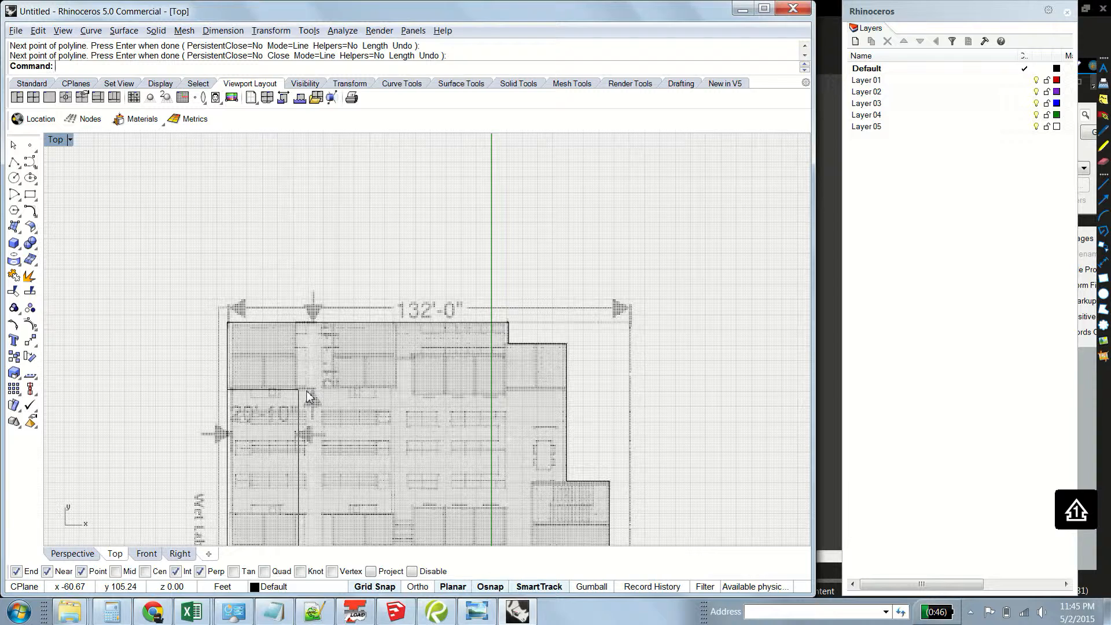
- Draw a polyline from the long left zone's upper-right corner about 69 ft right below the top rooms, then 15 ft up to the outline's step
{"action": "key", "text": "Return"}
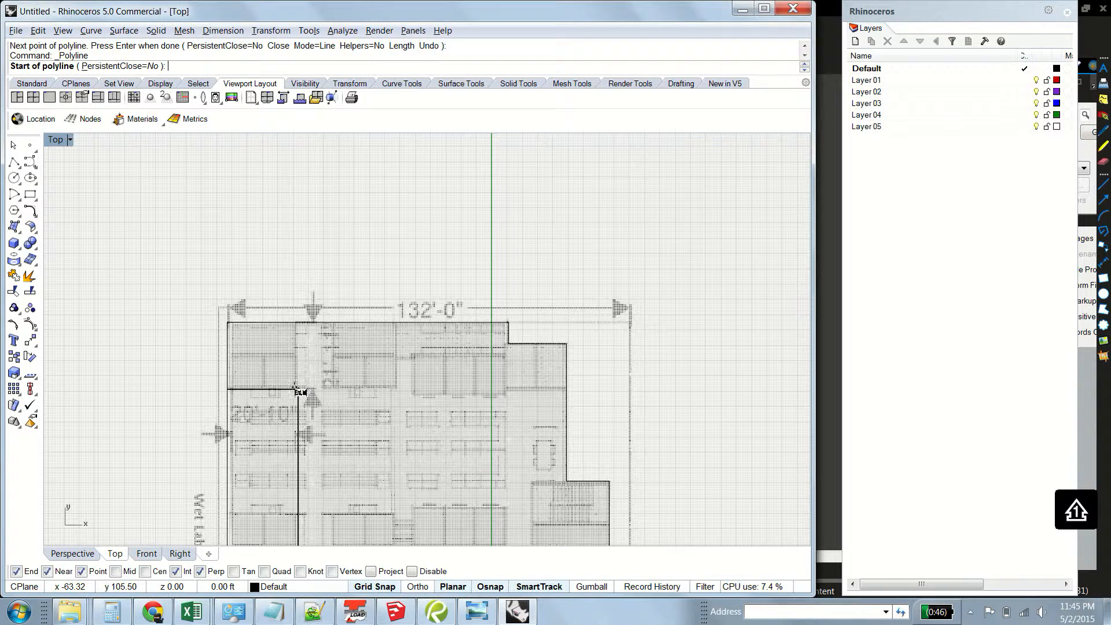
{"action": "left_click", "coordinate": [298, 389]}
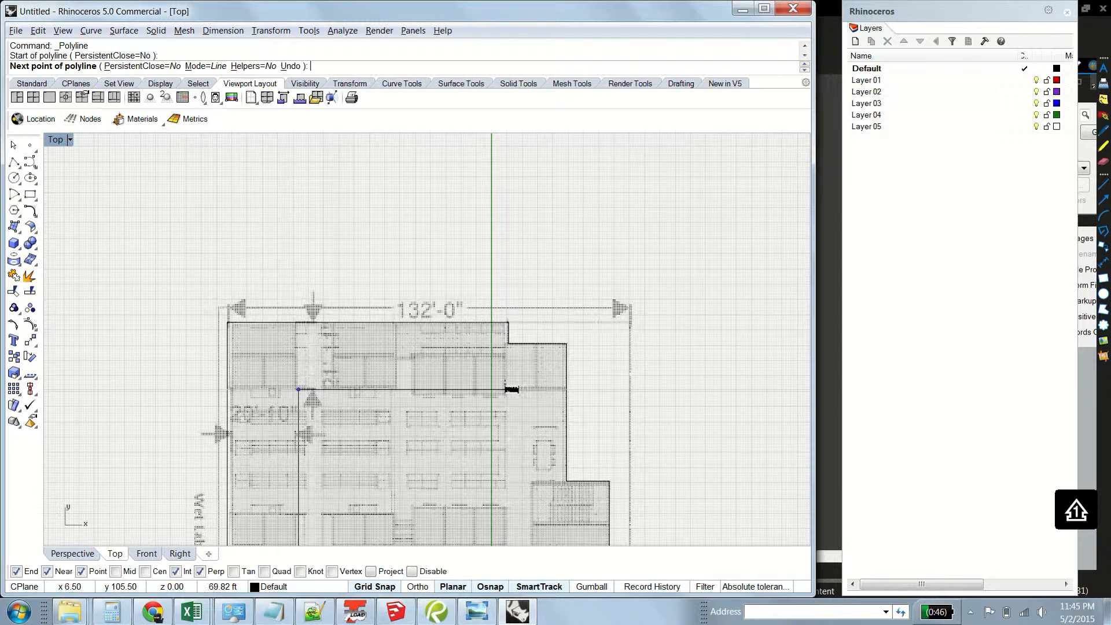
{"action": "key", "text": "F8"}
{"action": "left_click", "coordinate": [507, 389]}
{"action": "key", "text": "F8"}
{"action": "scroll", "coordinate": [502, 345], "scroll_direction": "up", "scroll_amount": 5}
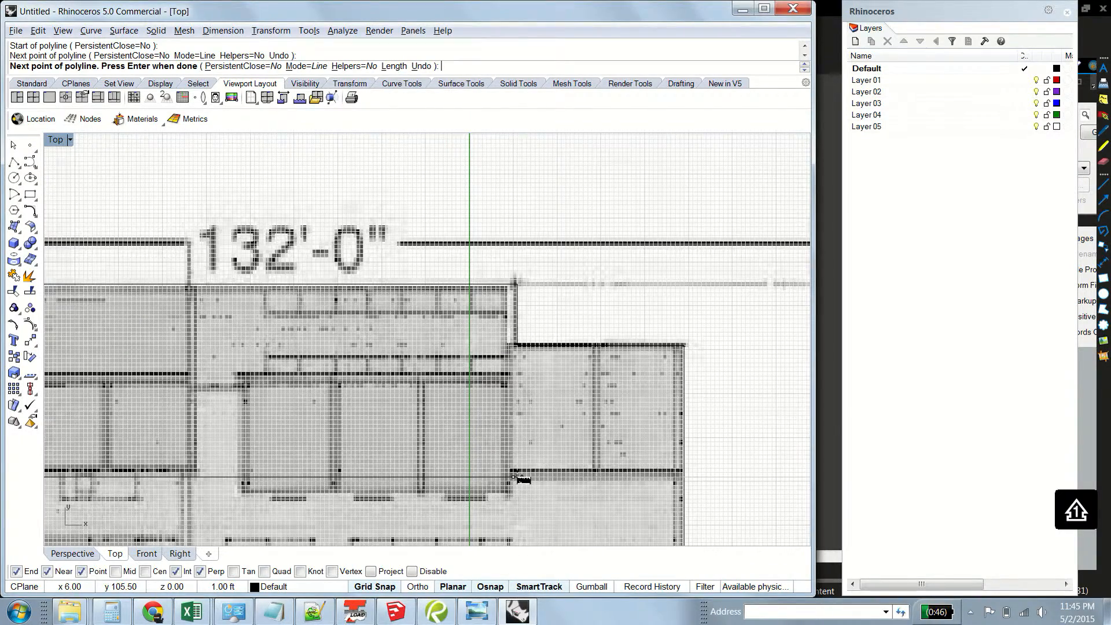
{"action": "scroll", "coordinate": [513, 476], "scroll_direction": "up", "scroll_amount": 2}
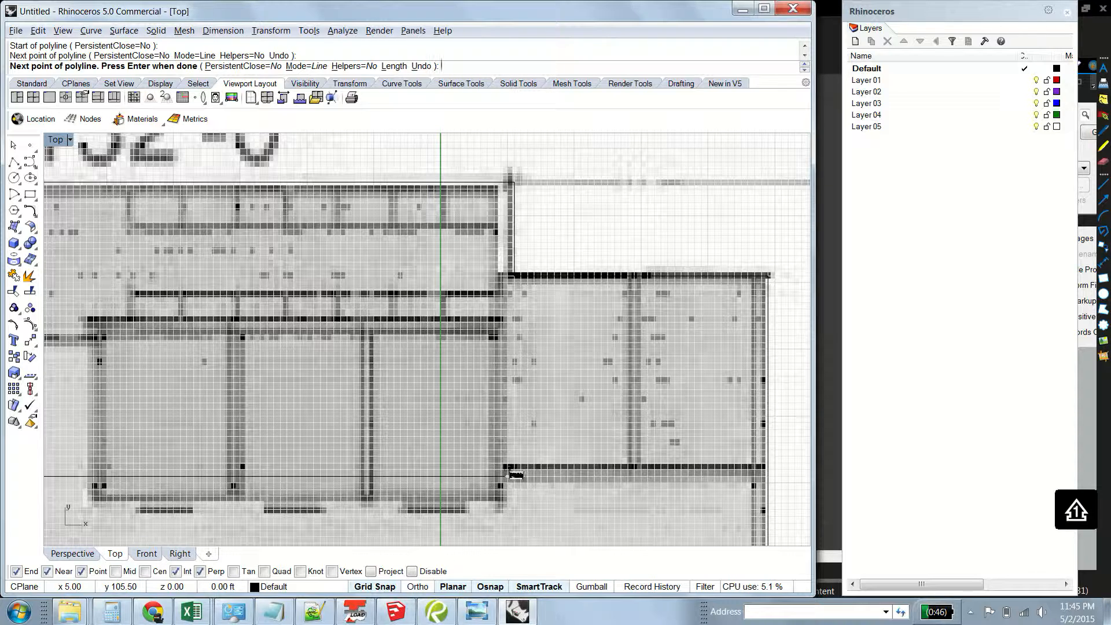
{"action": "left_click", "coordinate": [514, 476]}
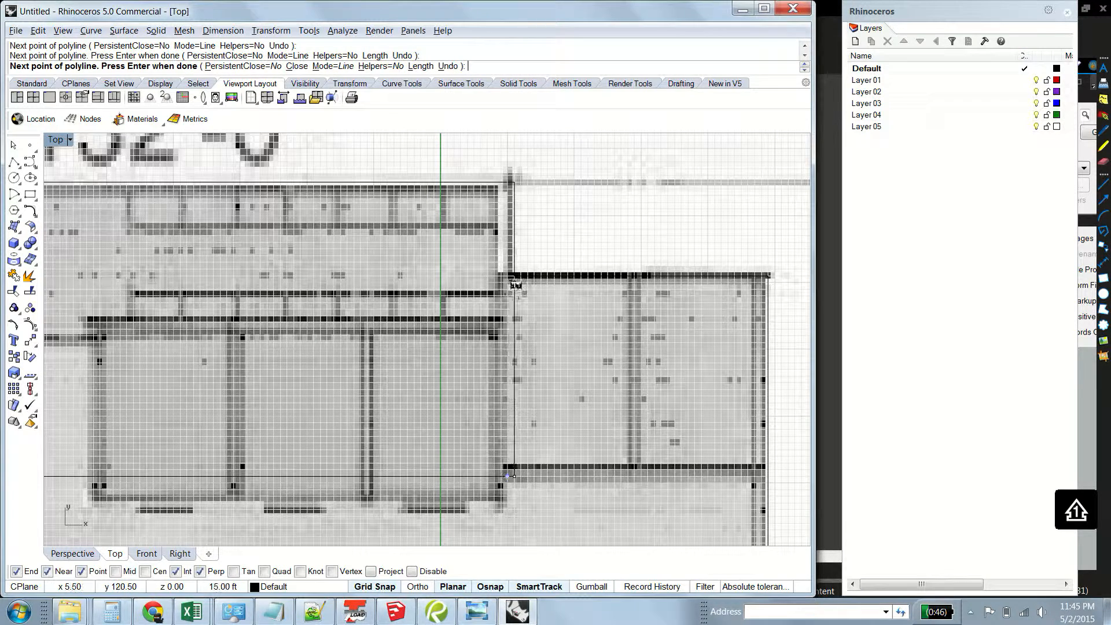
{"action": "left_click", "coordinate": [514, 276]}
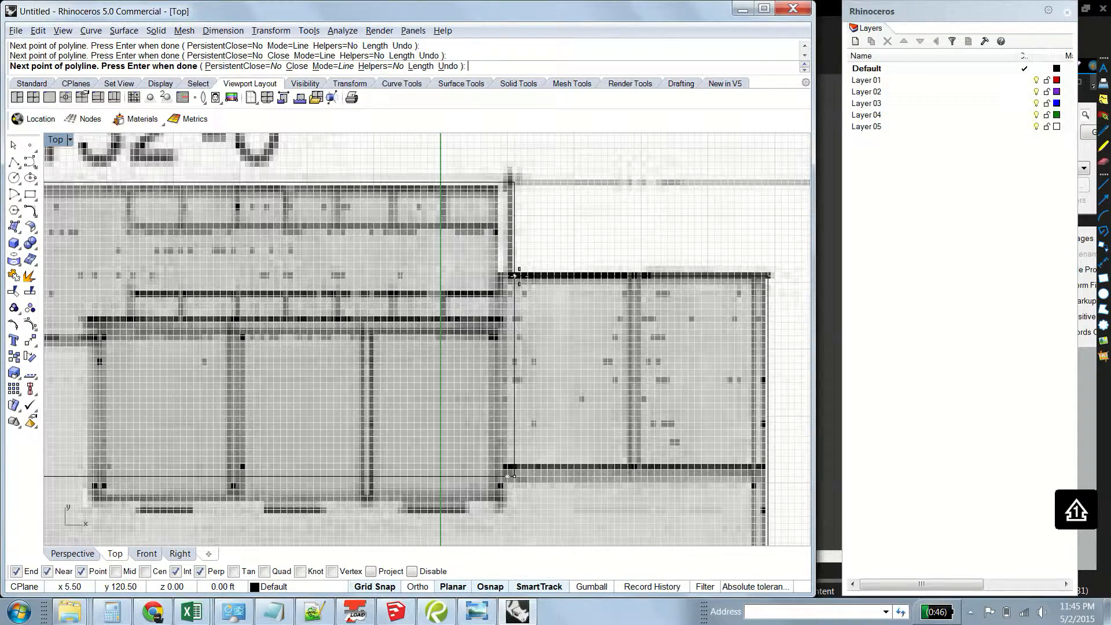
{"action": "right_click", "coordinate": [548, 324]}
{"action": "scroll", "coordinate": [538, 423], "scroll_direction": "down", "scroll_amount": 12}
{"action": "right_click_drag", "start_coordinate": [432, 453], "coordinate": [379, 200]}
{"action": "right_click", "coordinate": [471, 217]}
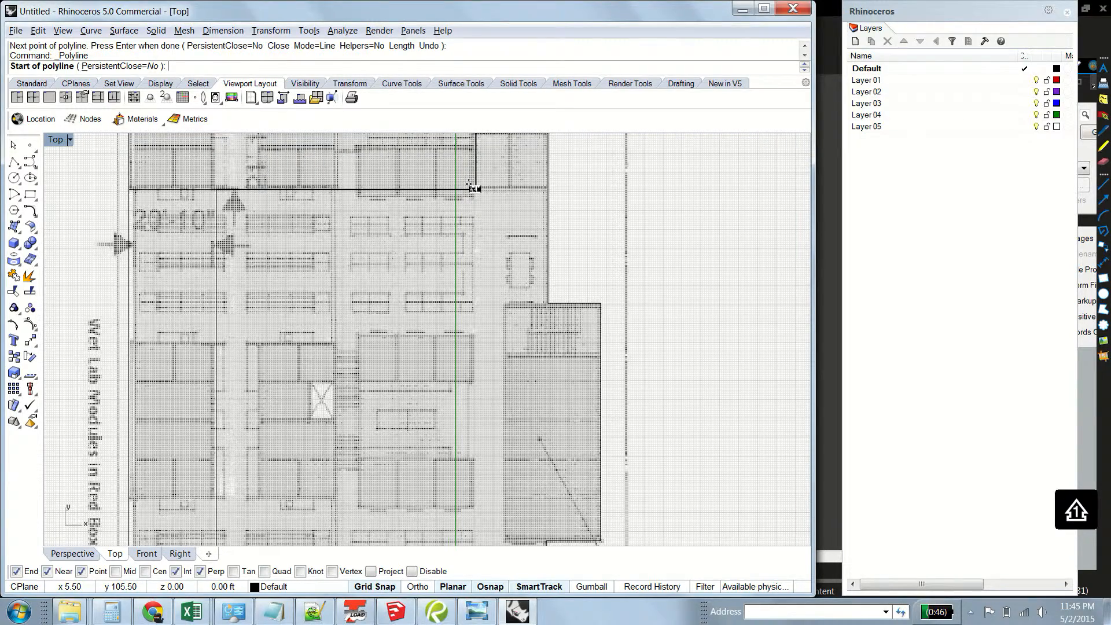
{"action": "left_click", "coordinate": [471, 187]}
{"action": "key", "text": "F8"}
{"action": "right_click_drag", "start_coordinate": [467, 470], "coordinate": [383, 444]}
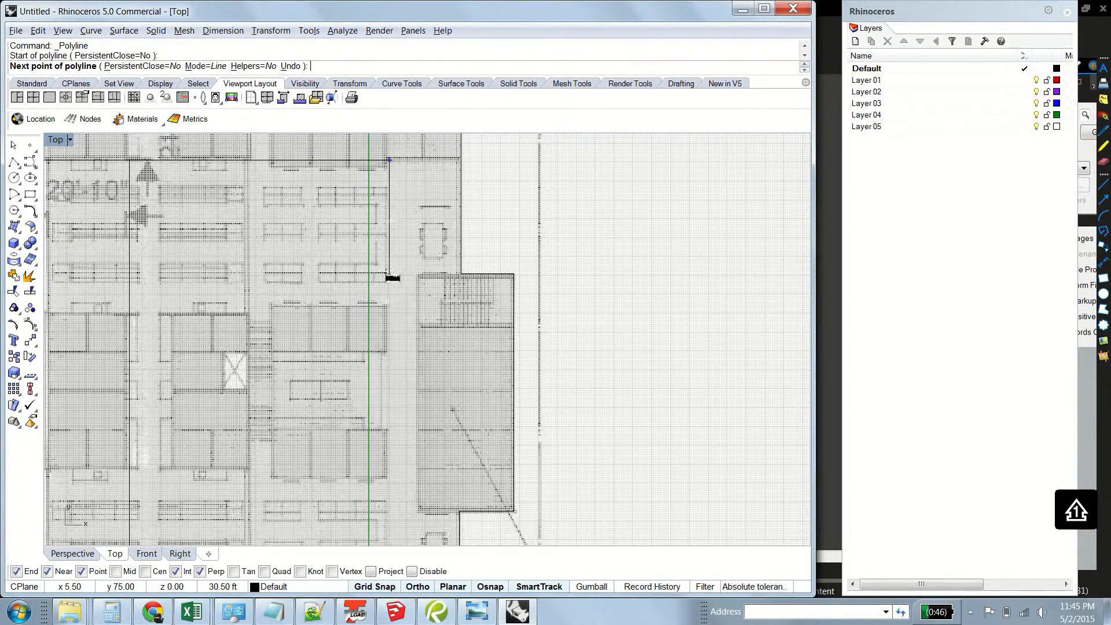
{"action": "left_click", "coordinate": [391, 276]}
{"action": "left_click", "coordinate": [461, 276]}
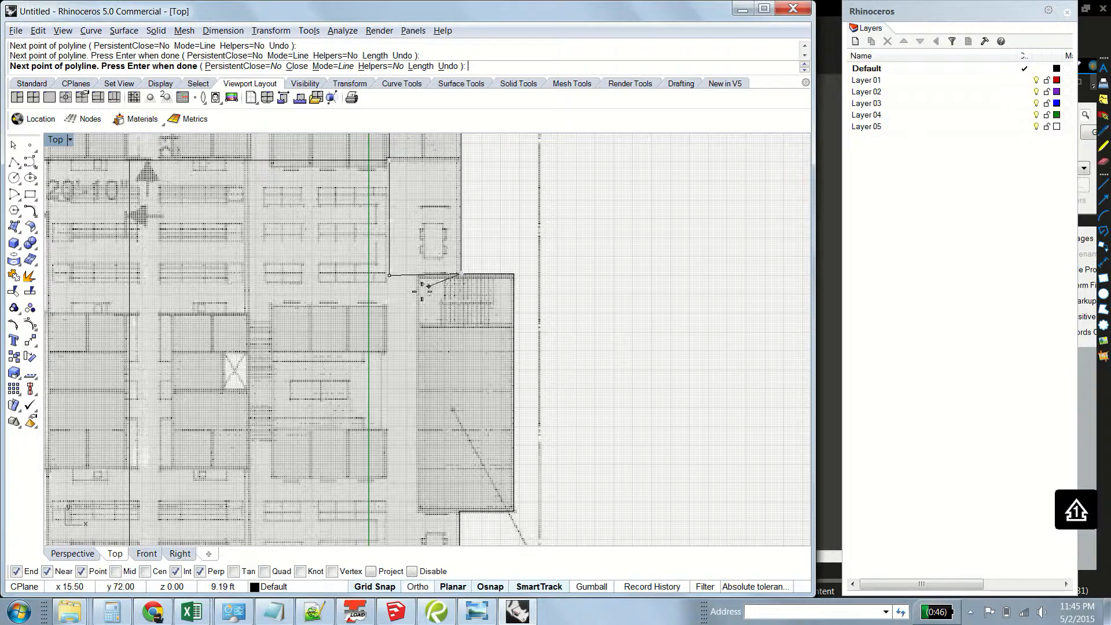
{"action": "key", "text": "Escape"}
- Try to draw the lower boundary of the upper-right meeting area, about 19 ft left from the outline's inner corner above the stair
{"action": "key", "text": "Return"}
{"action": "left_click", "coordinate": [452, 276]}
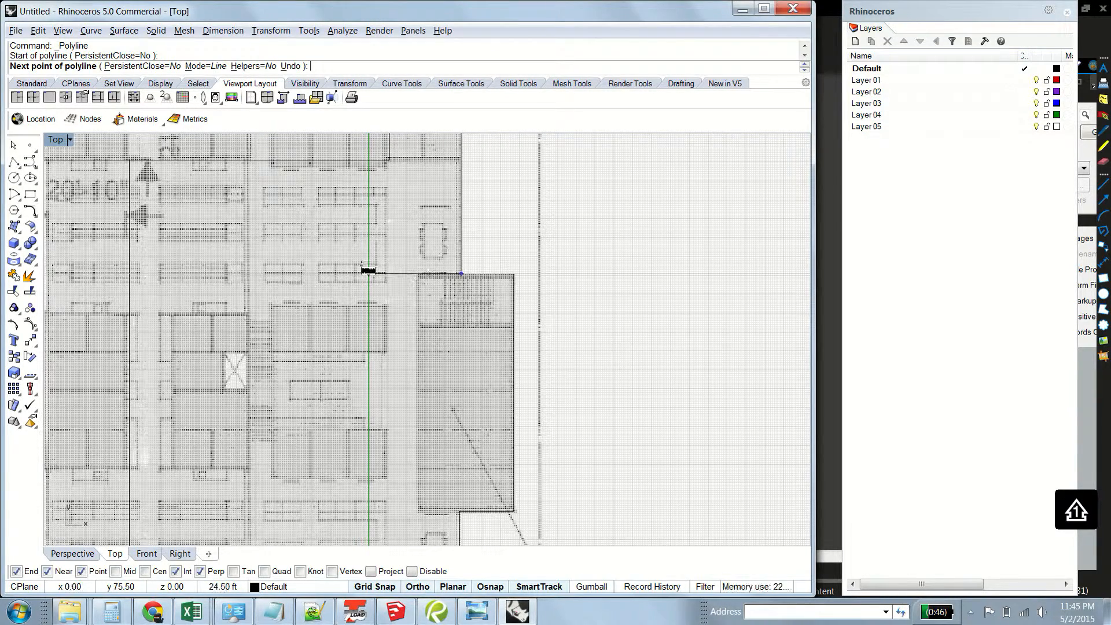
{"action": "left_click", "coordinate": [389, 273]}
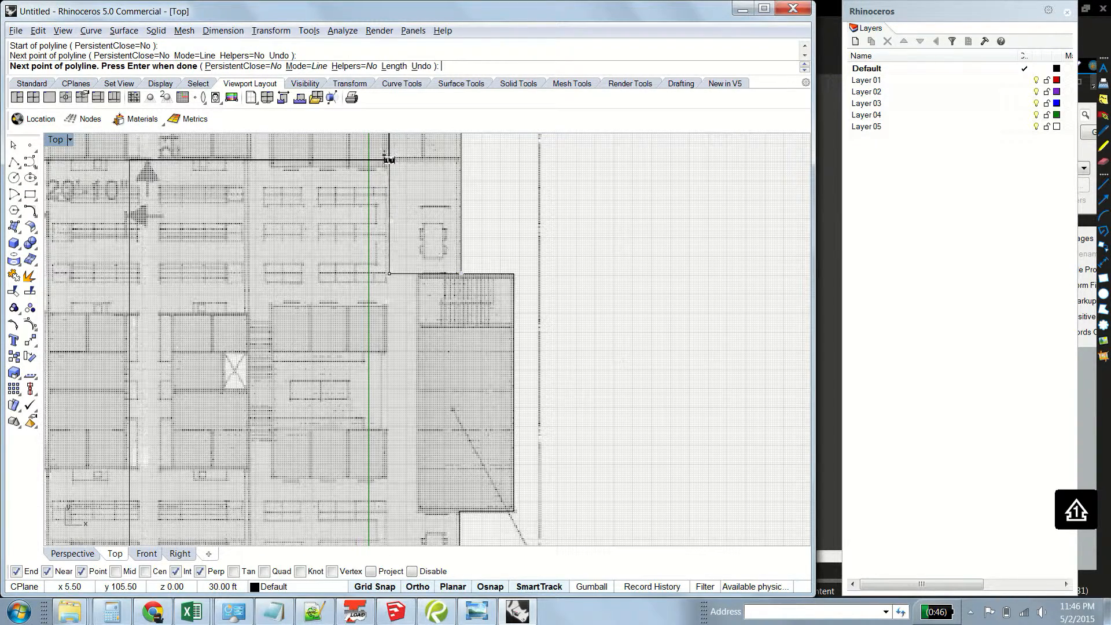
{"action": "scroll", "coordinate": [408, 187], "scroll_direction": "up", "scroll_amount": 5}
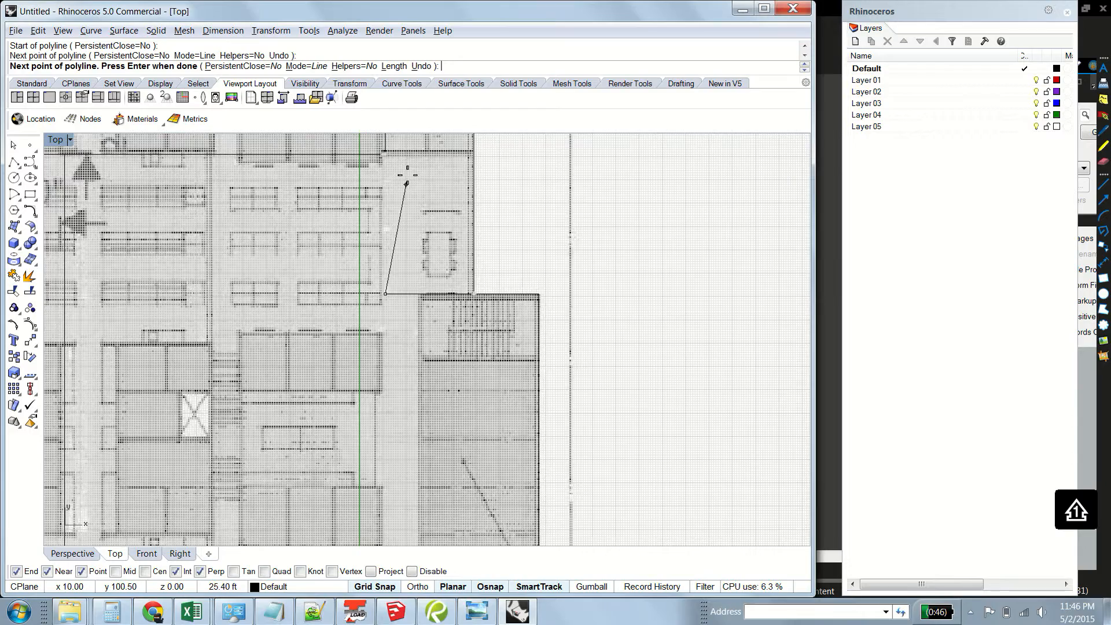
{"action": "key", "text": "Return"}
- Draw a polyline from the corner below the top rooms 30 ft down, then about 19 ft right to the outline's inner corner above the stair
{"action": "right_click_drag", "start_coordinate": [369, 276], "coordinate": [361, 340]}
{"action": "key", "text": "Return"}
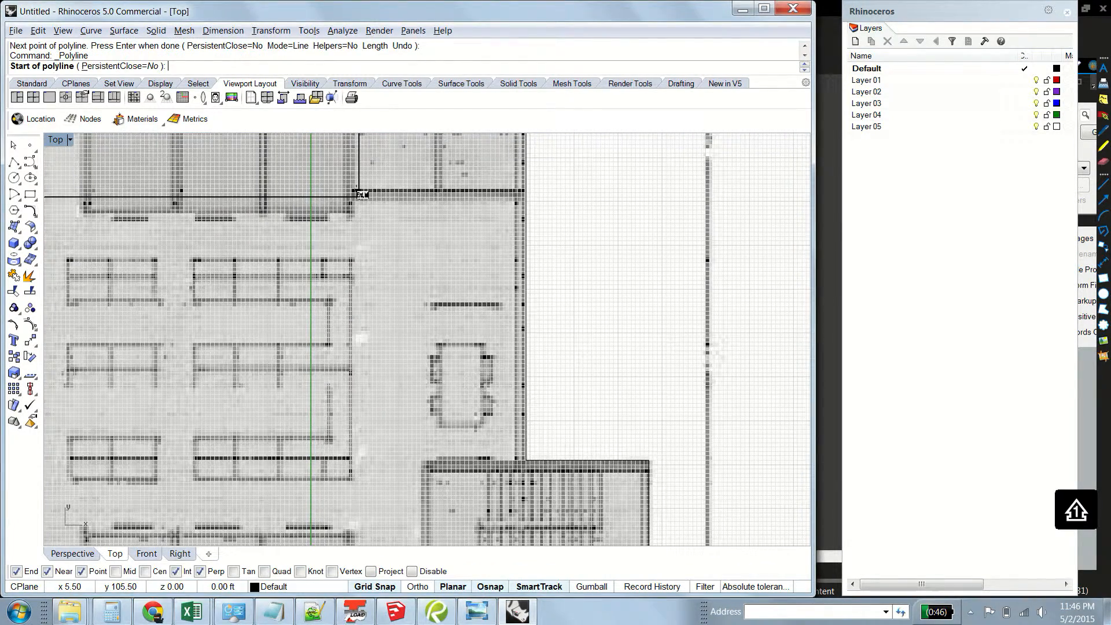
{"action": "left_click", "coordinate": [360, 196]}
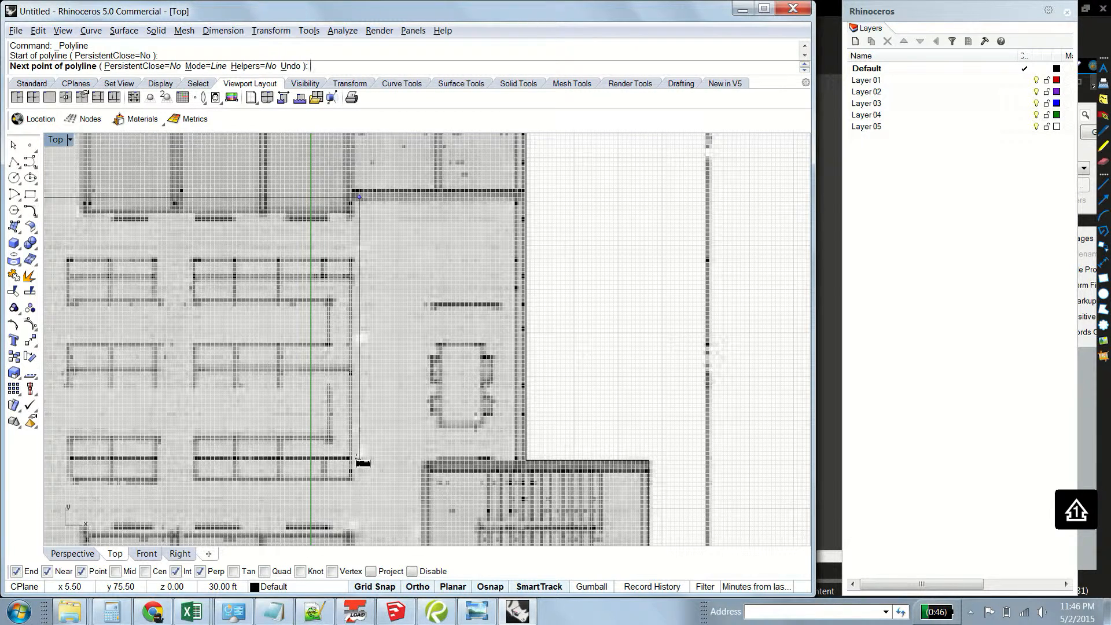
{"action": "left_click", "coordinate": [359, 461]}
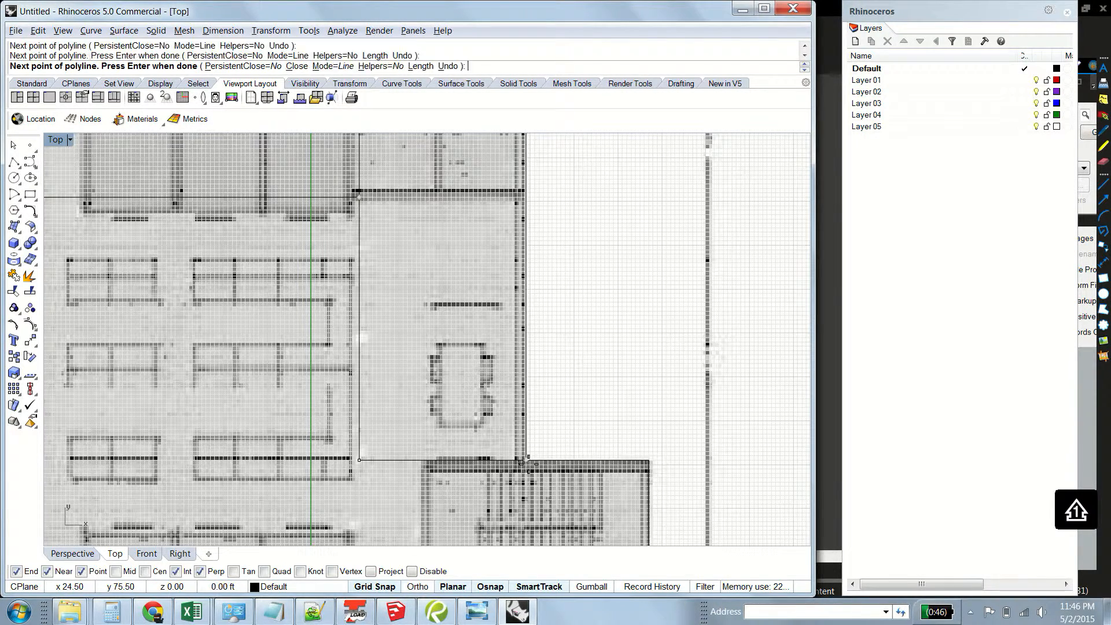
{"action": "key", "text": "Return"}
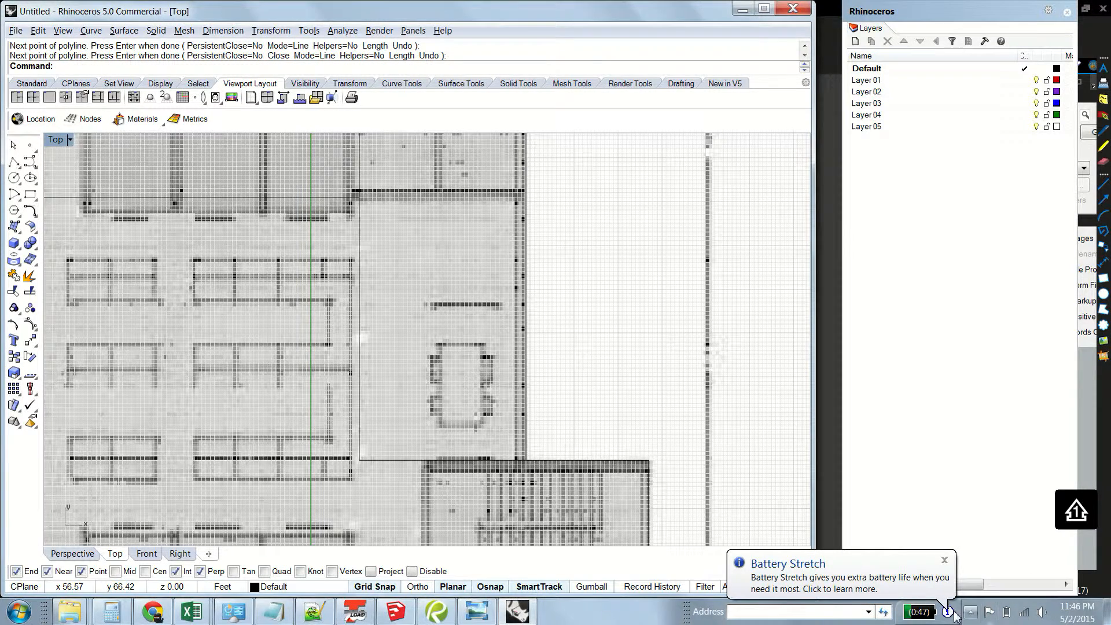
{"action": "left_click", "coordinate": [974, 615]}
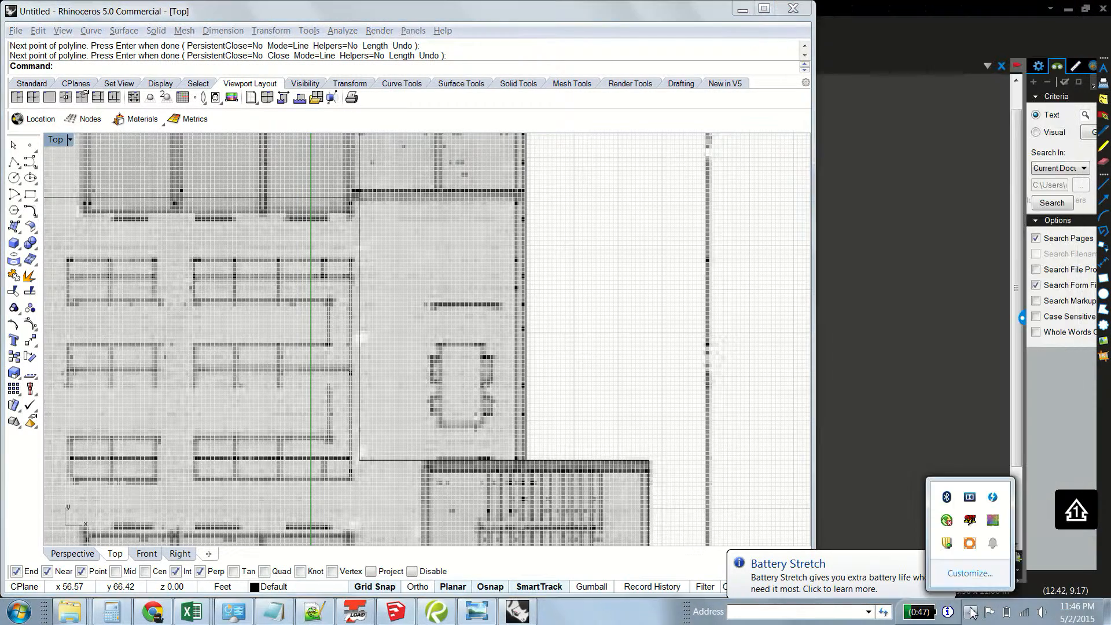
{"action": "left_click", "coordinate": [970, 543]}
{"action": "left_click", "coordinate": [847, 591]}
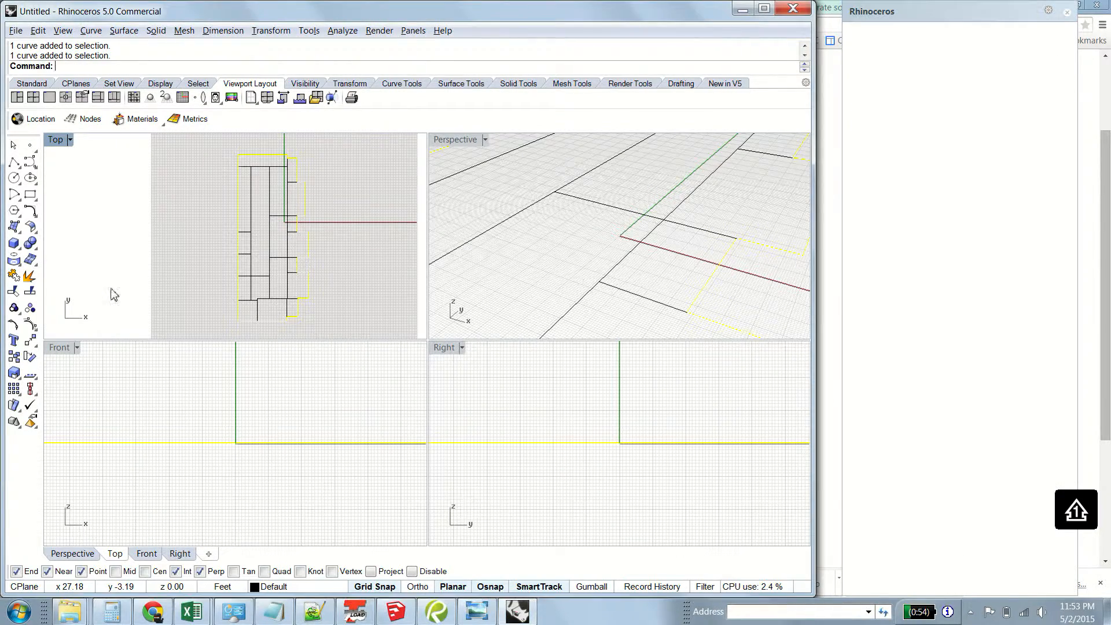
- Clear the selection of the highlighted outline curves
{"action": "left_click", "coordinate": [169, 219]}
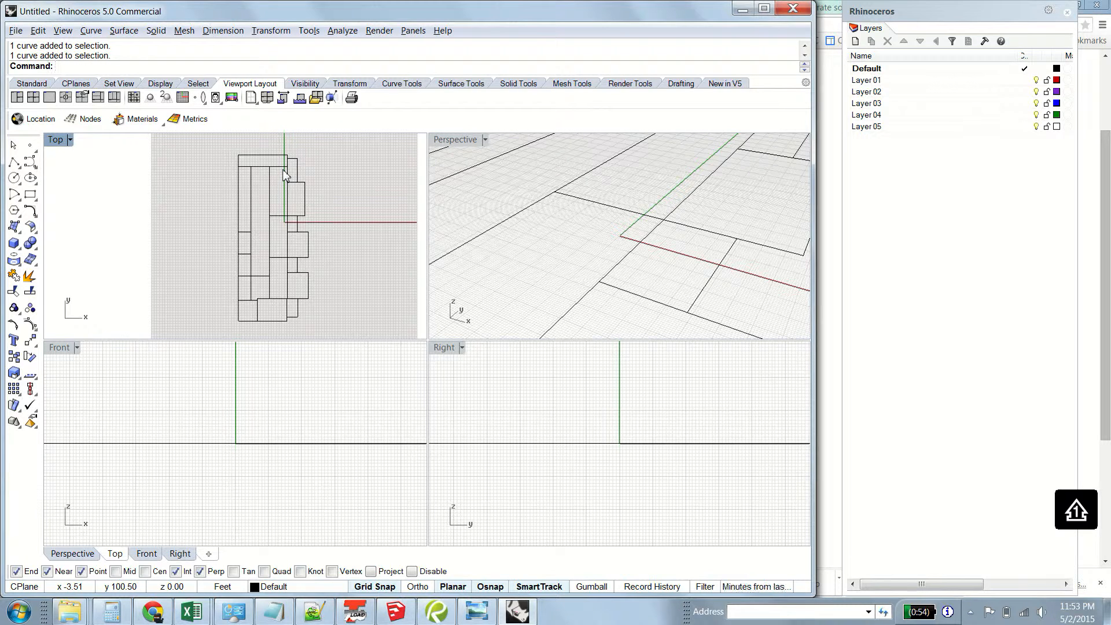
- Create a planar surface from the closed building outline curve with PlanarSrf
{"action": "left_click", "coordinate": [271, 156]}
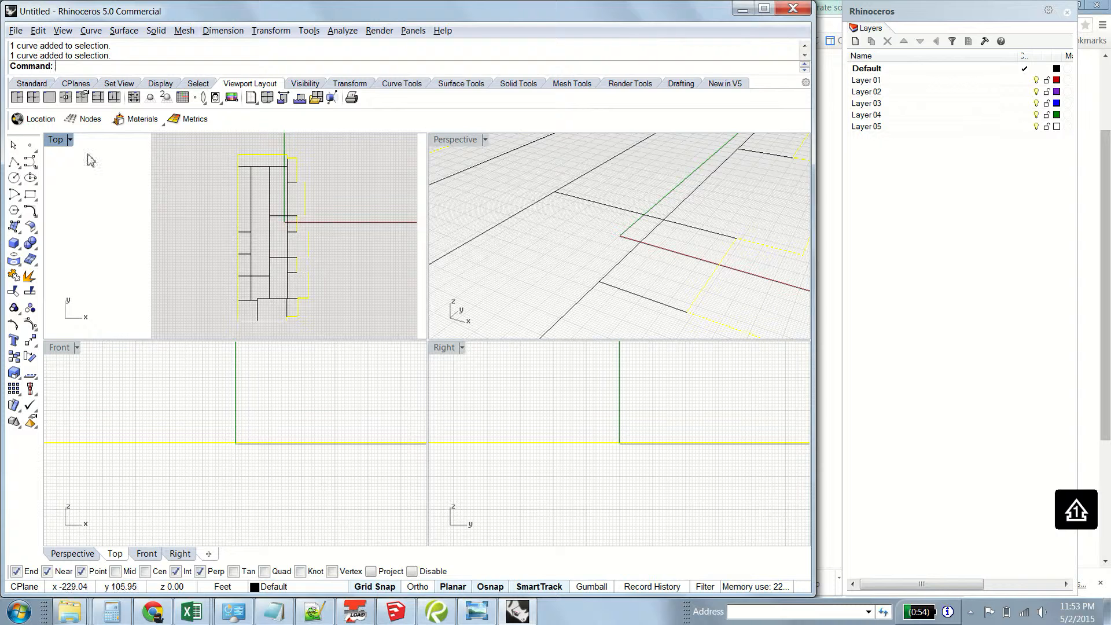
{"action": "type", "text": "Planar"}
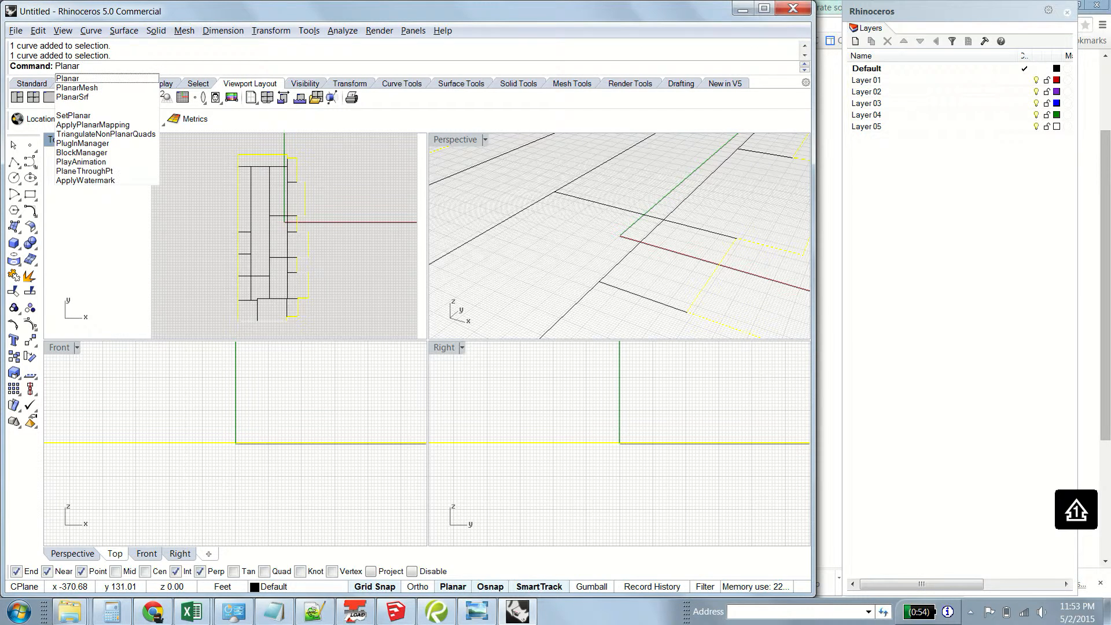
{"action": "key", "text": "Down"}
{"action": "key", "text": "Down"}
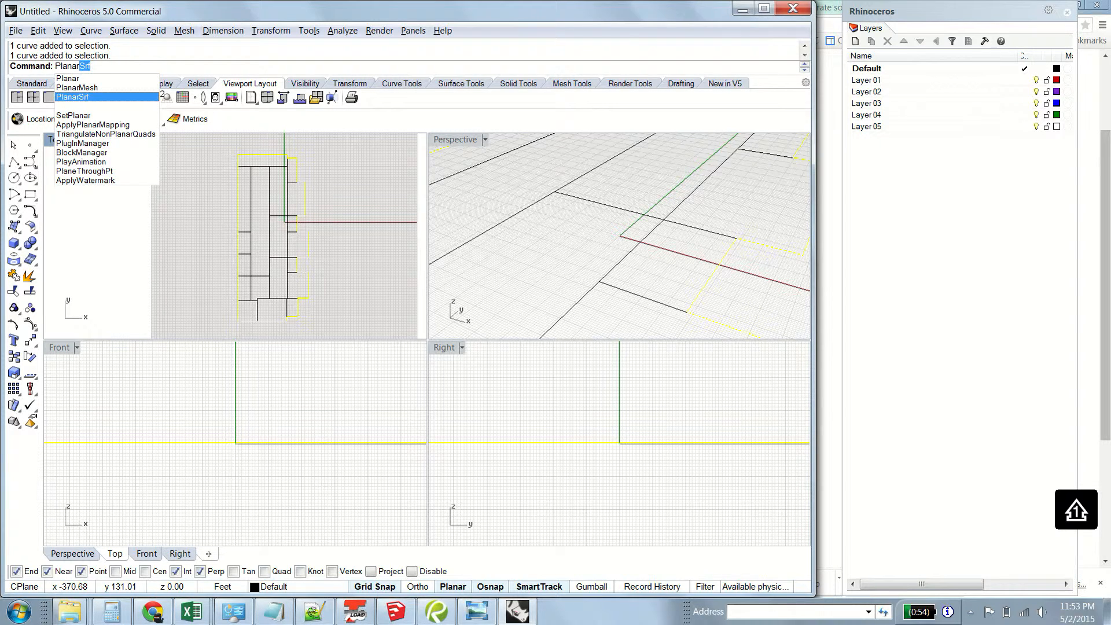
{"action": "key", "text": "Return"}
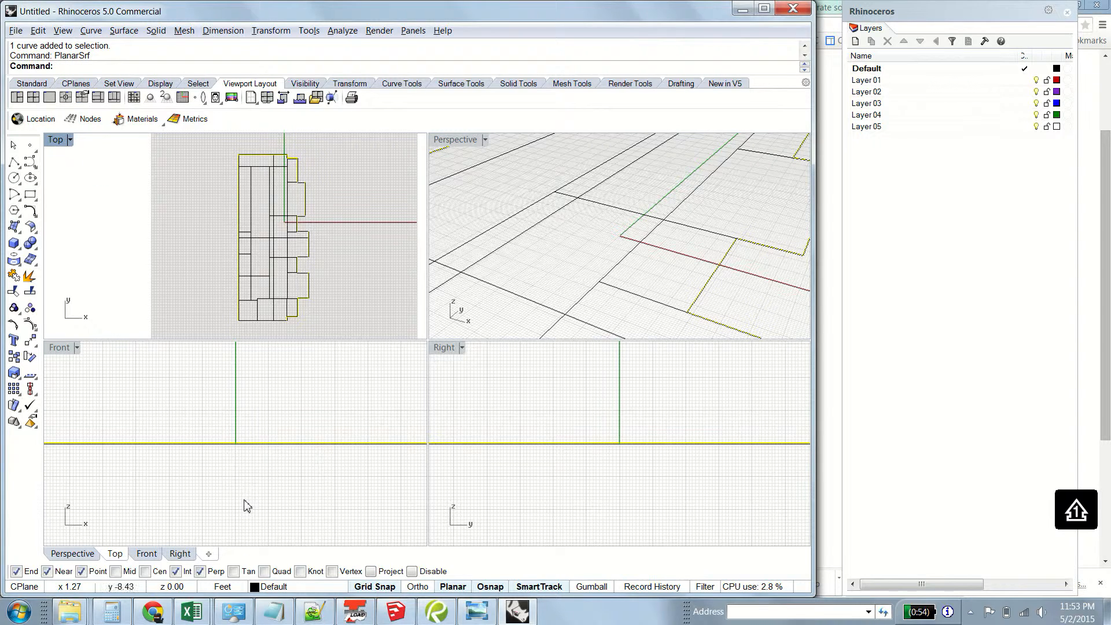
- Split the building's floor surface into zones, using all the interior dividing curves as cutting objects
{"action": "scroll", "coordinate": [288, 240], "scroll_direction": "up", "scroll_amount": 2}
{"action": "left_click", "coordinate": [271, 230]}
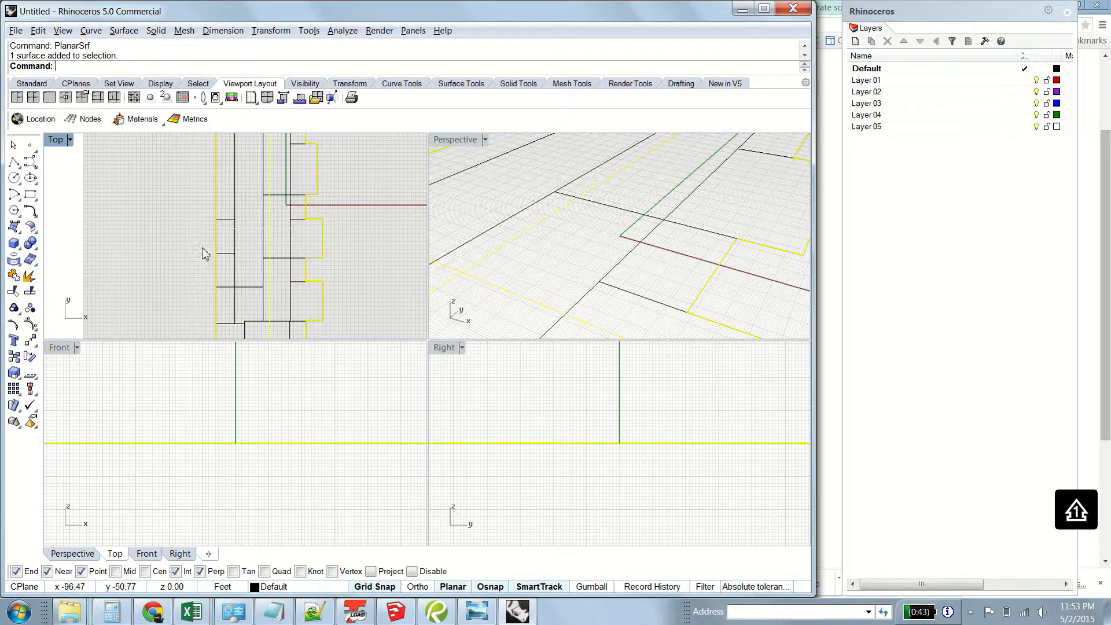
{"action": "scroll", "coordinate": [235, 250], "scroll_direction": "down", "scroll_amount": 3}
{"action": "left_click", "coordinate": [235, 240]}
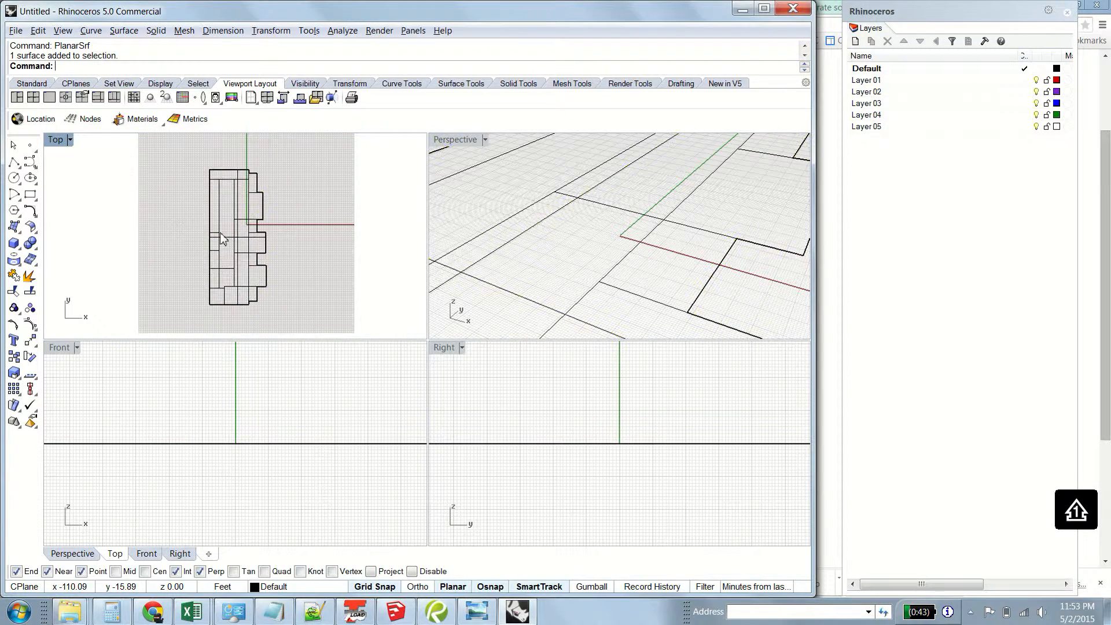
{"action": "left_click", "coordinate": [239, 243], "text": "shift"}
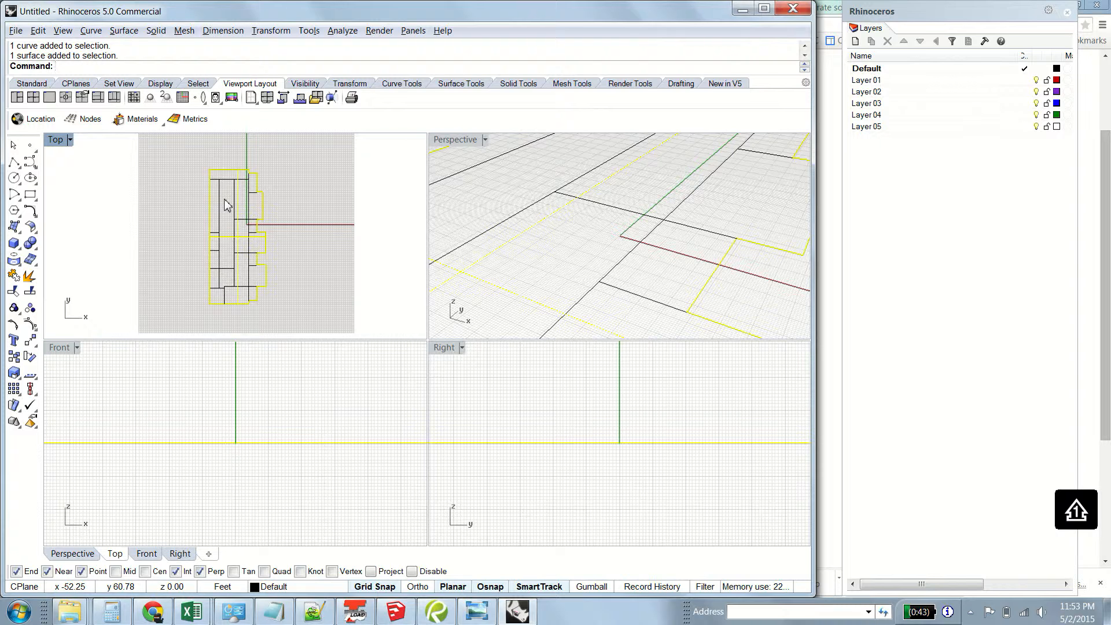
{"action": "type", "text": "Spli"}
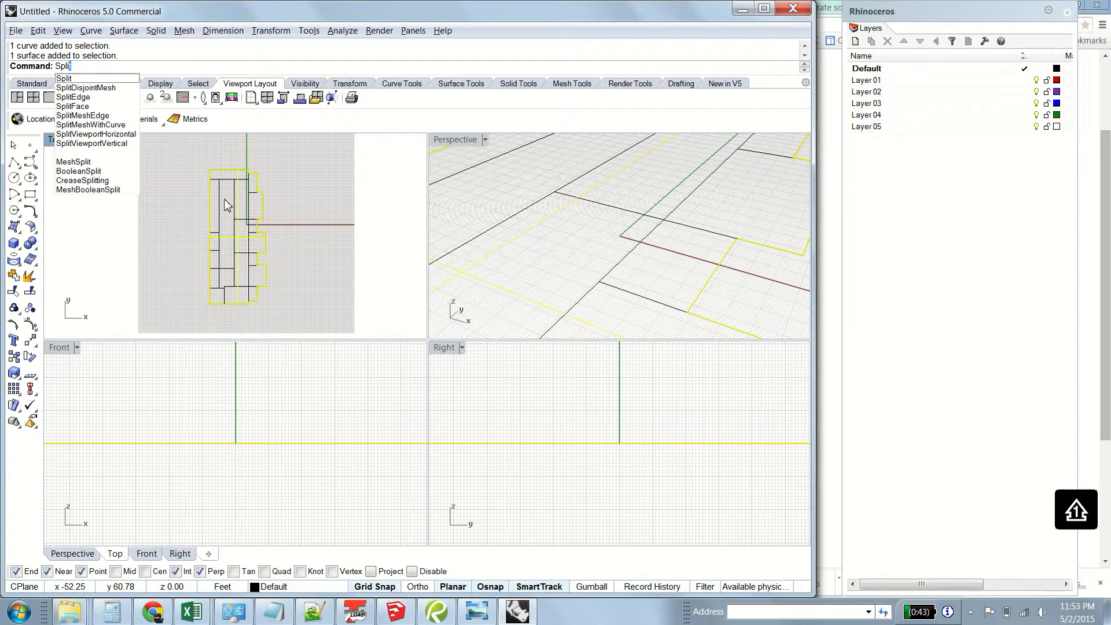
{"action": "type", "text": "t"}
{"action": "key", "text": "Return"}
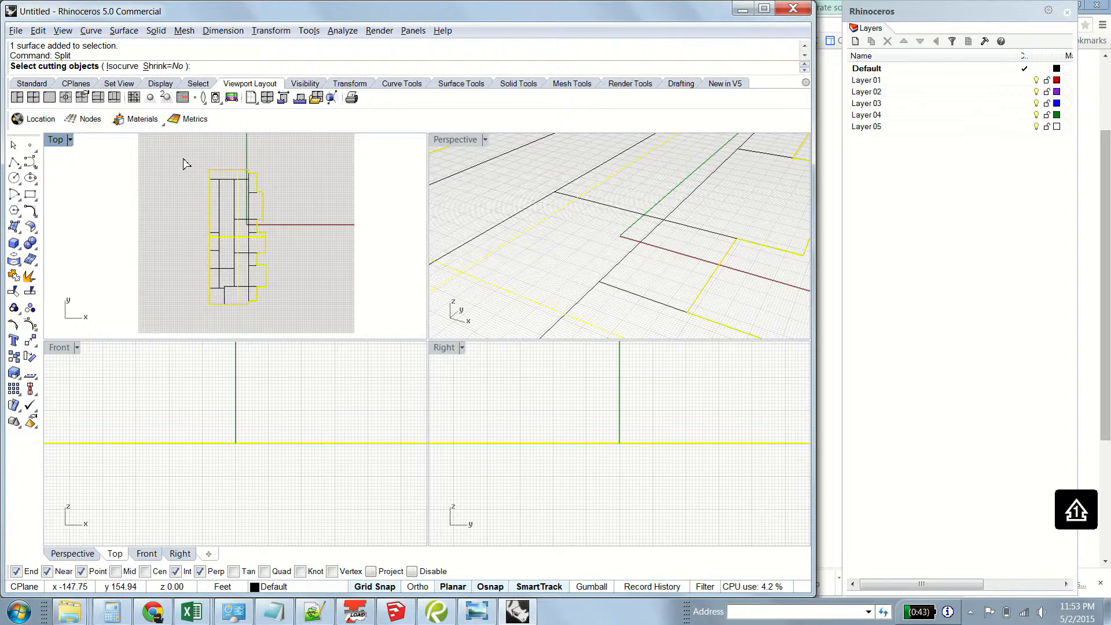
{"action": "left_click_drag", "start_coordinate": [193, 184], "coordinate": [286, 322]}
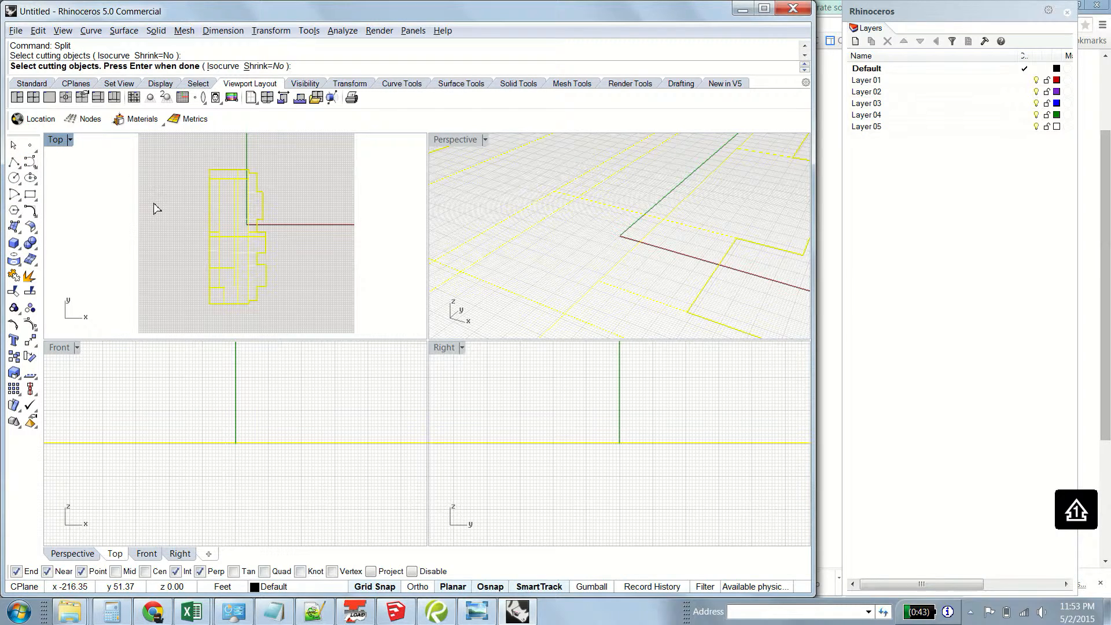
{"action": "key", "text": "Return"}
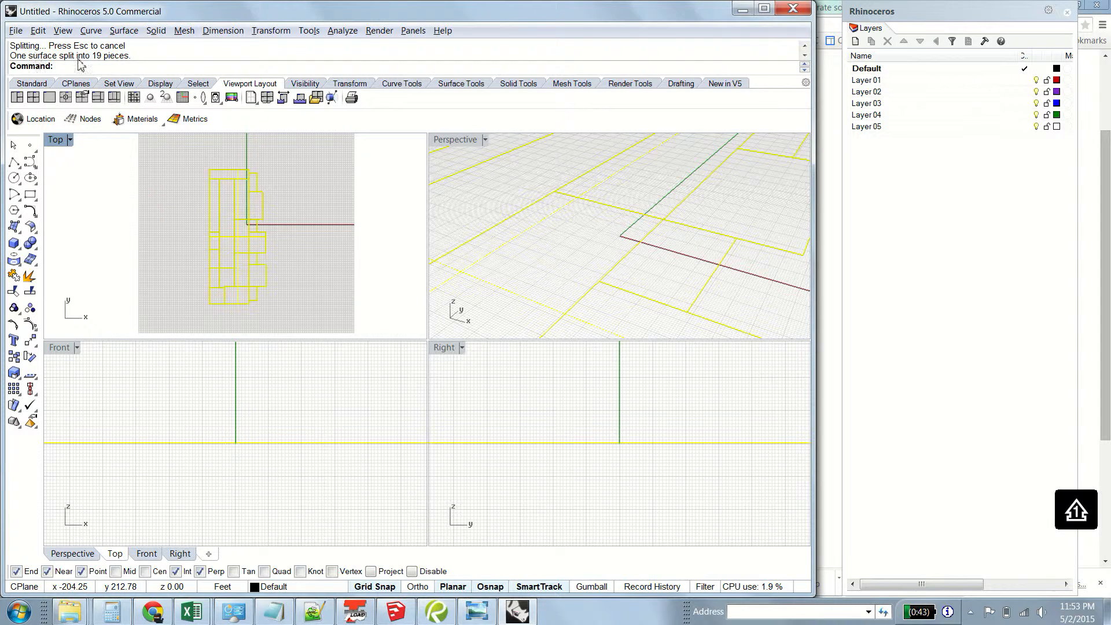
- Check the split floor by selecting individual zone surfaces along the middle of the plan
{"action": "left_click", "coordinate": [220, 231]}
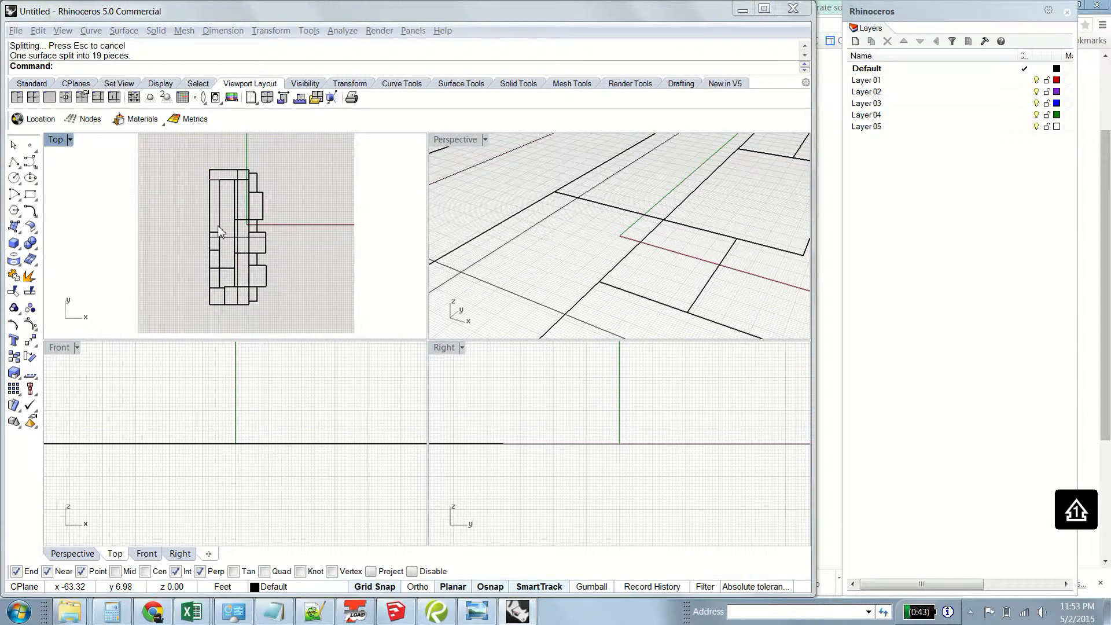
{"action": "left_click", "coordinate": [220, 232]}
{"action": "left_click", "coordinate": [258, 268]}
{"action": "scroll", "coordinate": [204, 249], "scroll_direction": "up", "scroll_amount": 1}
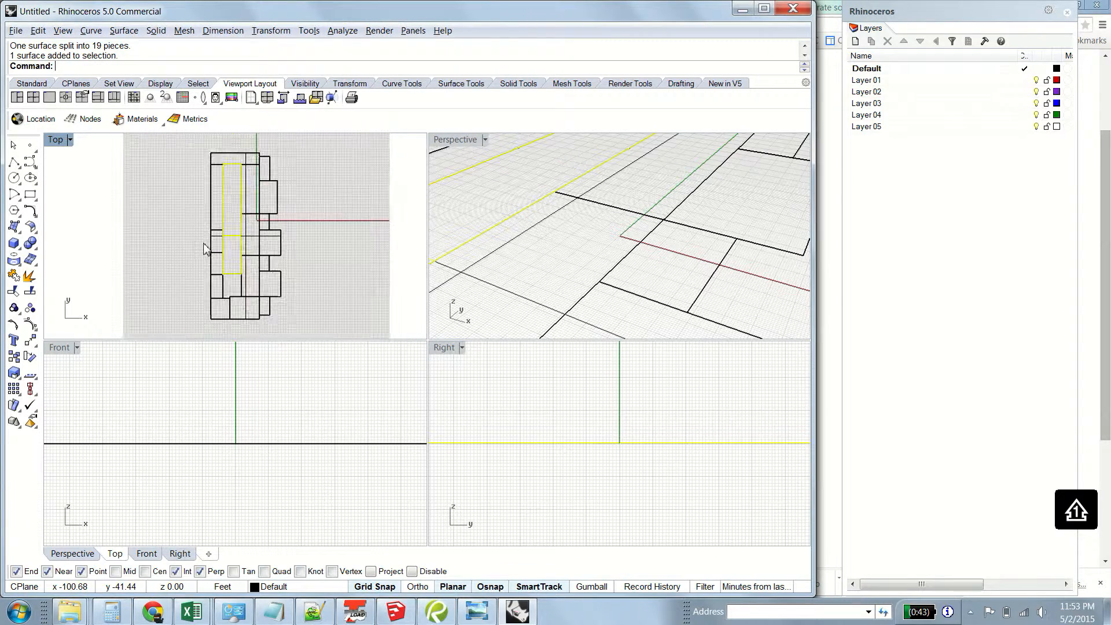
{"action": "scroll", "coordinate": [204, 249], "scroll_direction": "up", "scroll_amount": 2}
{"action": "left_click", "coordinate": [223, 236]}
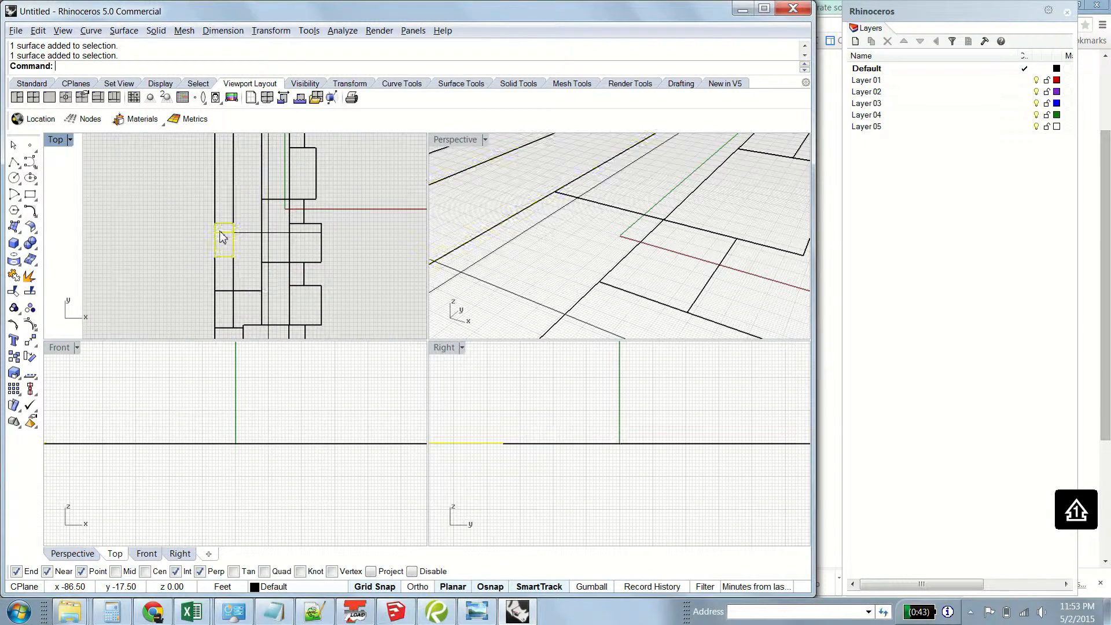
{"action": "left_click", "coordinate": [280, 241]}
{"action": "left_click", "coordinate": [302, 239]}
{"action": "left_click", "coordinate": [305, 222]}
{"action": "left_click", "coordinate": [304, 222]}
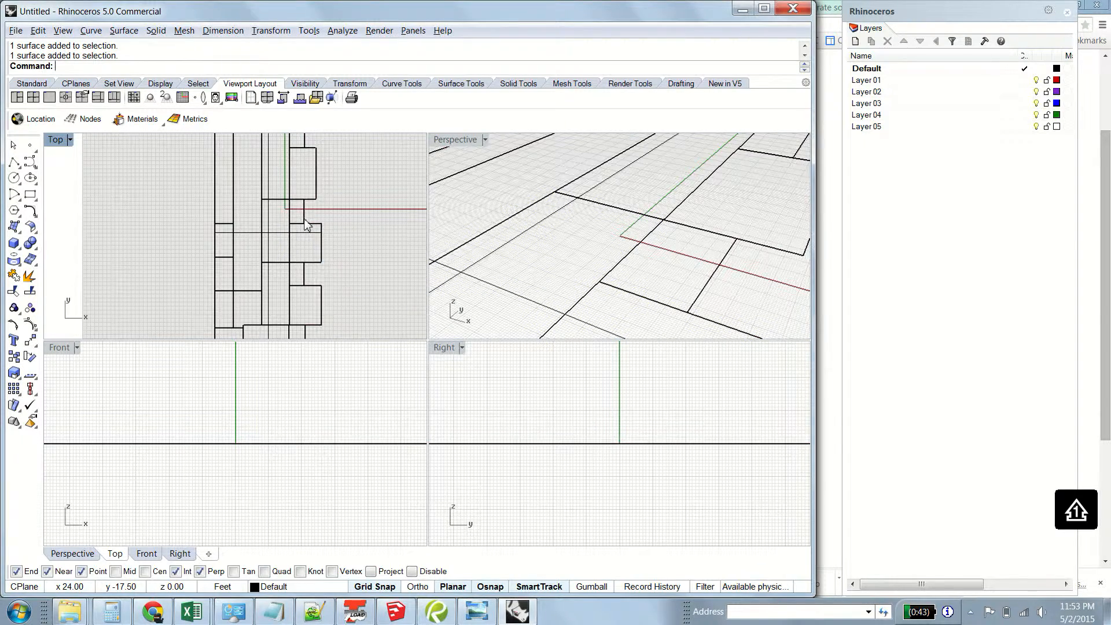
{"action": "left_click", "coordinate": [303, 220]}
{"action": "left_click", "coordinate": [329, 267]}
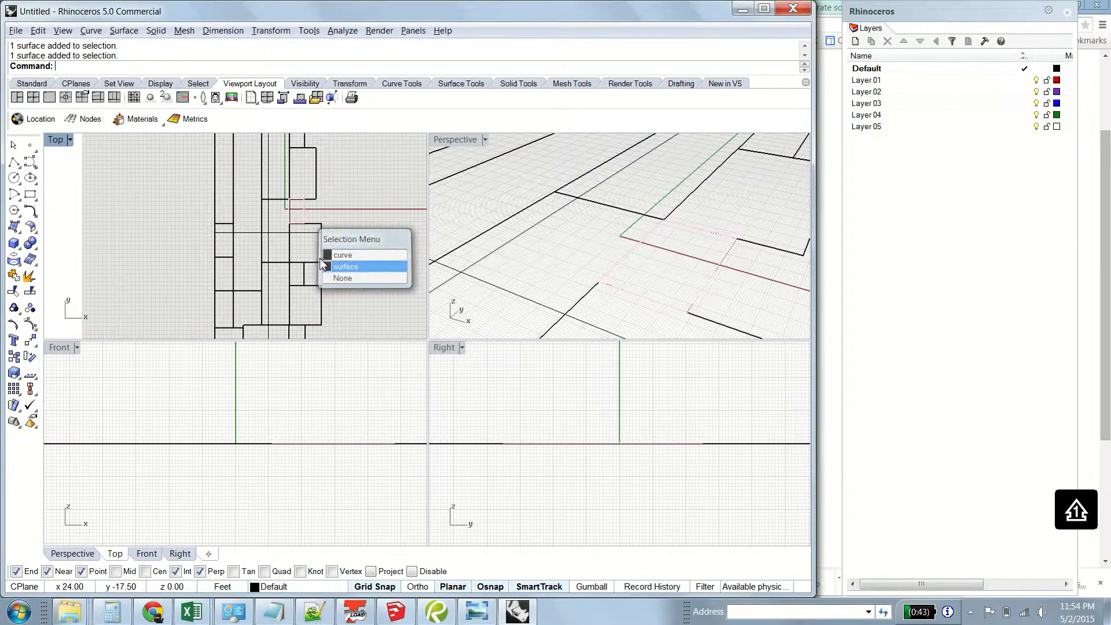
{"action": "left_click", "coordinate": [166, 227]}
- Select all curves in the model with SelCrv and delete them, keeping only the zone surfaces
{"action": "type", "text": "S"}
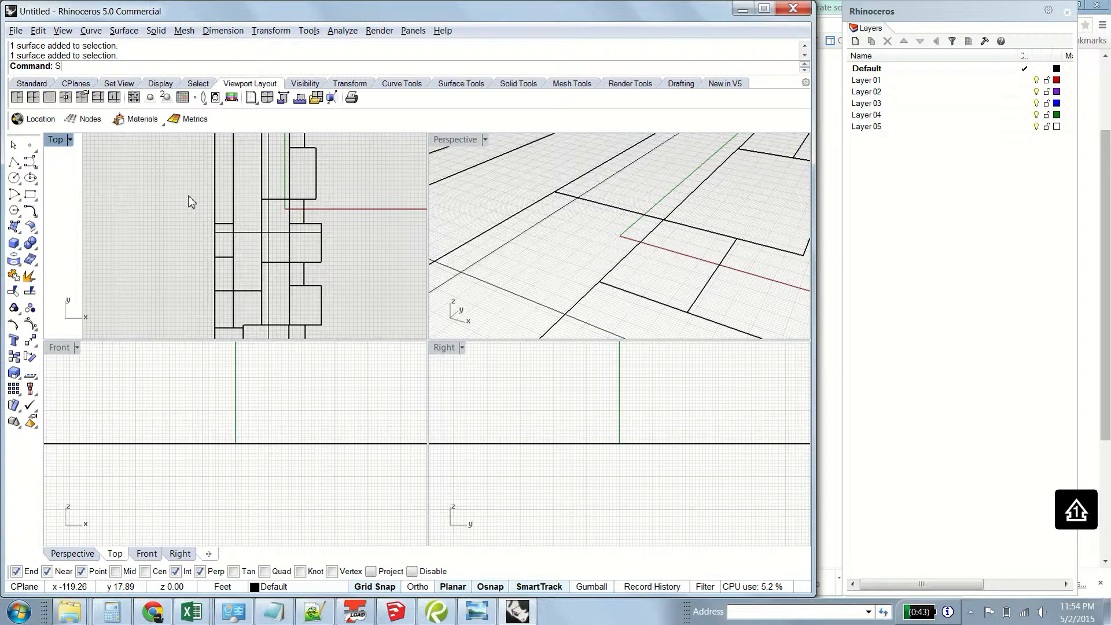
{"action": "type", "text": "elec"}
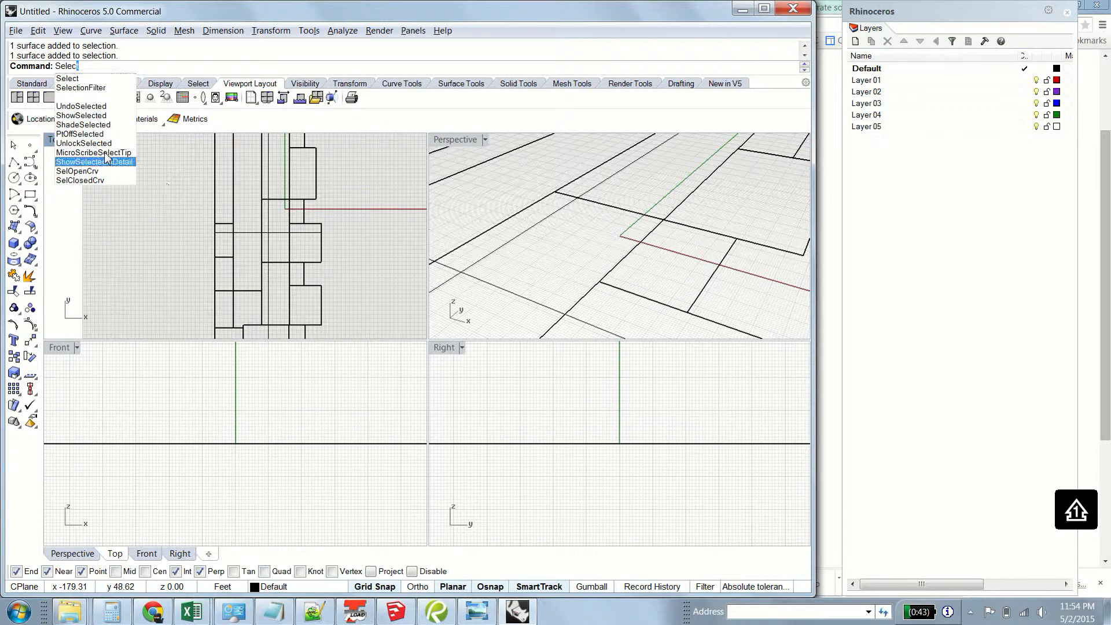
{"action": "key", "text": "BackSpace"}
{"action": "key", "text": "BackSpace"}
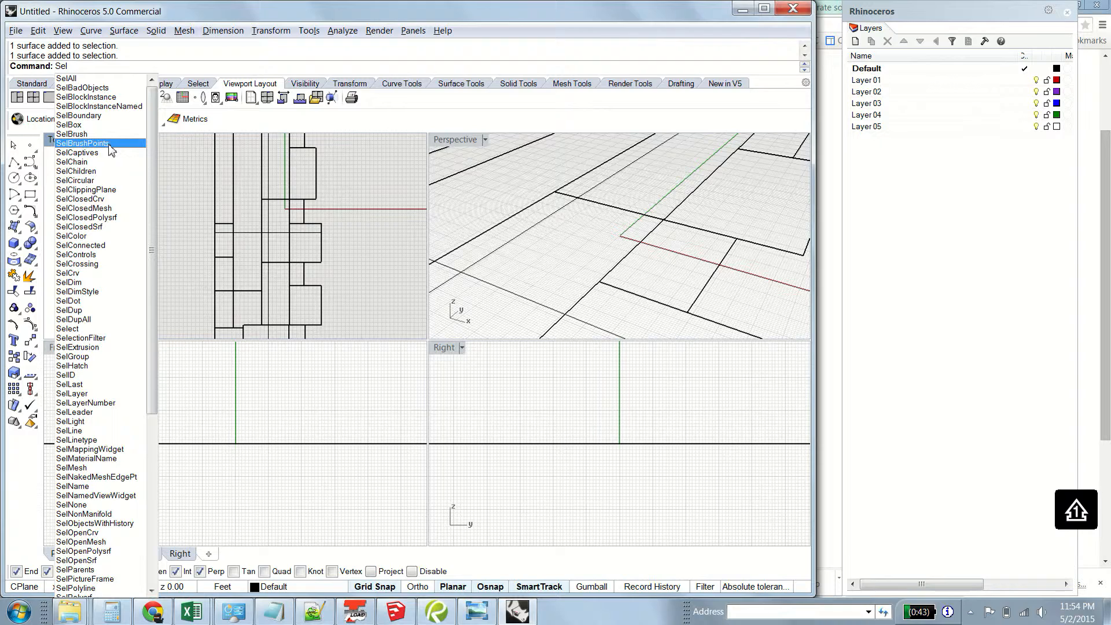
{"action": "left_click", "coordinate": [80, 278]}
{"action": "key", "text": "Delete"}
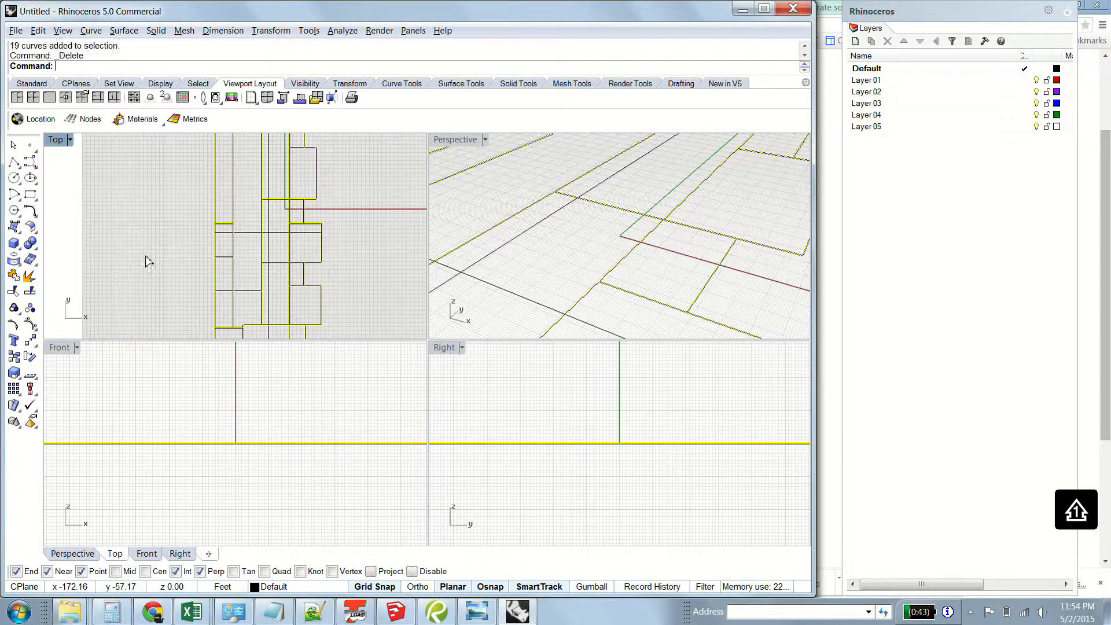
- Inspect the remaining zone surfaces by selecting single ones and the whole plan, clearing the selection each time
{"action": "scroll", "coordinate": [149, 262], "scroll_direction": "down", "scroll_amount": 3}
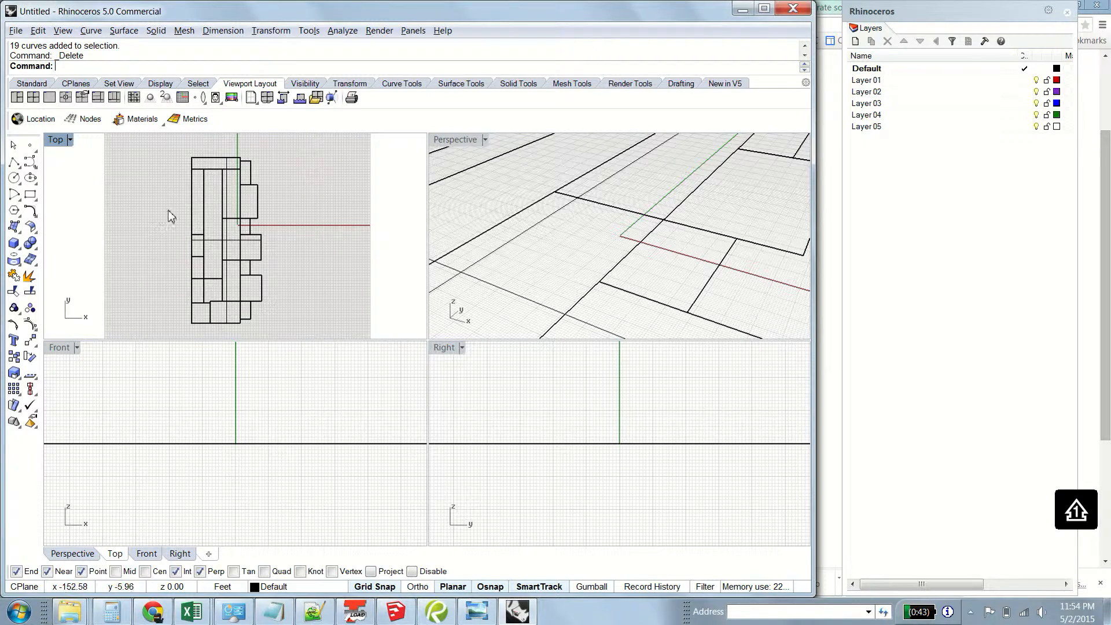
{"action": "left_click", "coordinate": [218, 180]}
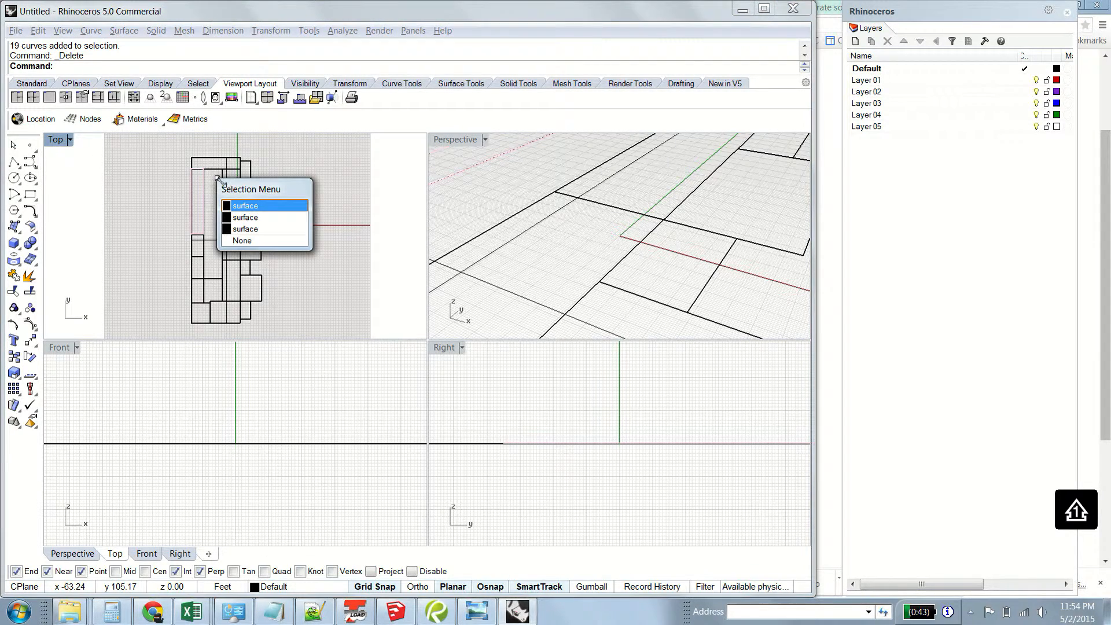
{"action": "left_click", "coordinate": [243, 218]}
{"action": "left_click_drag", "start_coordinate": [173, 155], "coordinate": [287, 335]}
{"action": "key", "text": "Escape"}
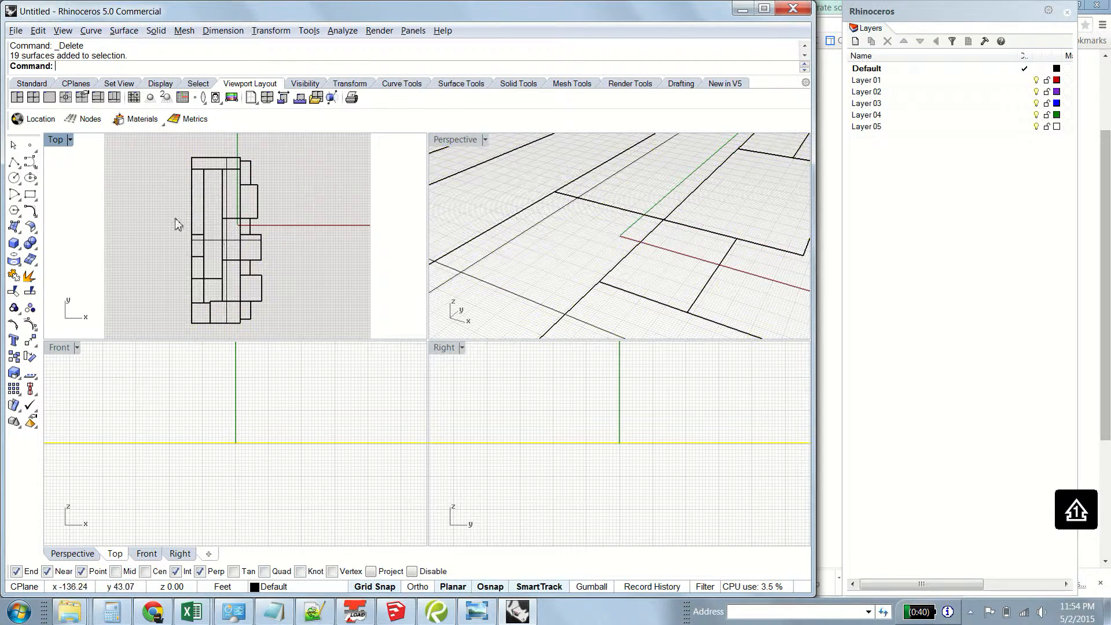
{"action": "left_click", "coordinate": [215, 242]}
{"action": "key", "text": "Escape"}
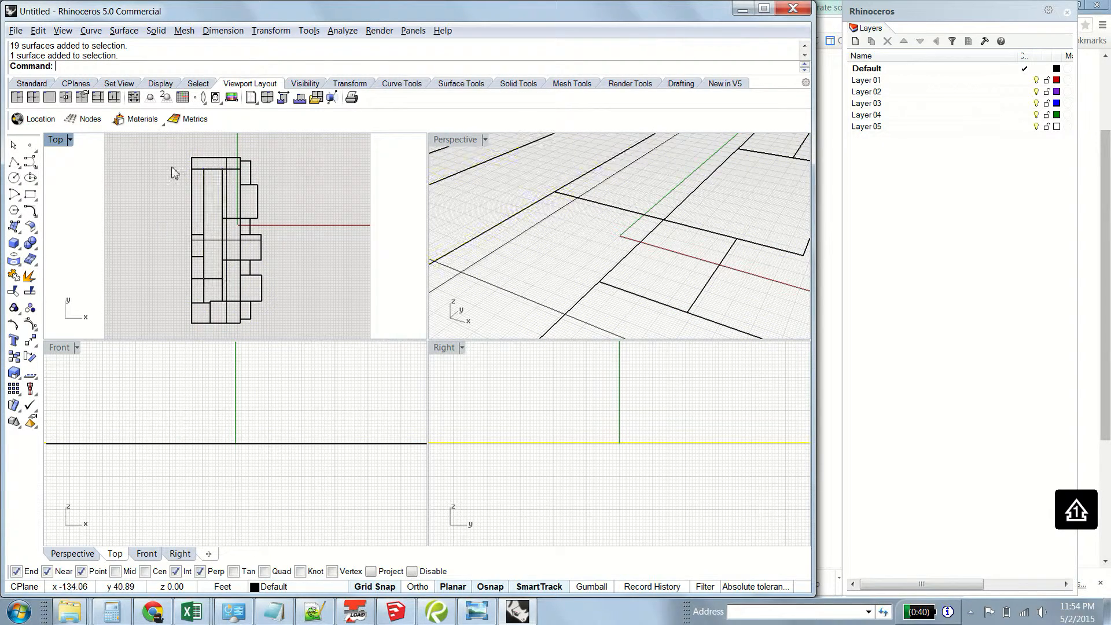
- Extrude all the zone surfaces 14 ft upward with ExtrudeSrf, with BothSides and Solid set to No
{"action": "left_click_drag", "start_coordinate": [174, 154], "coordinate": [287, 337]}
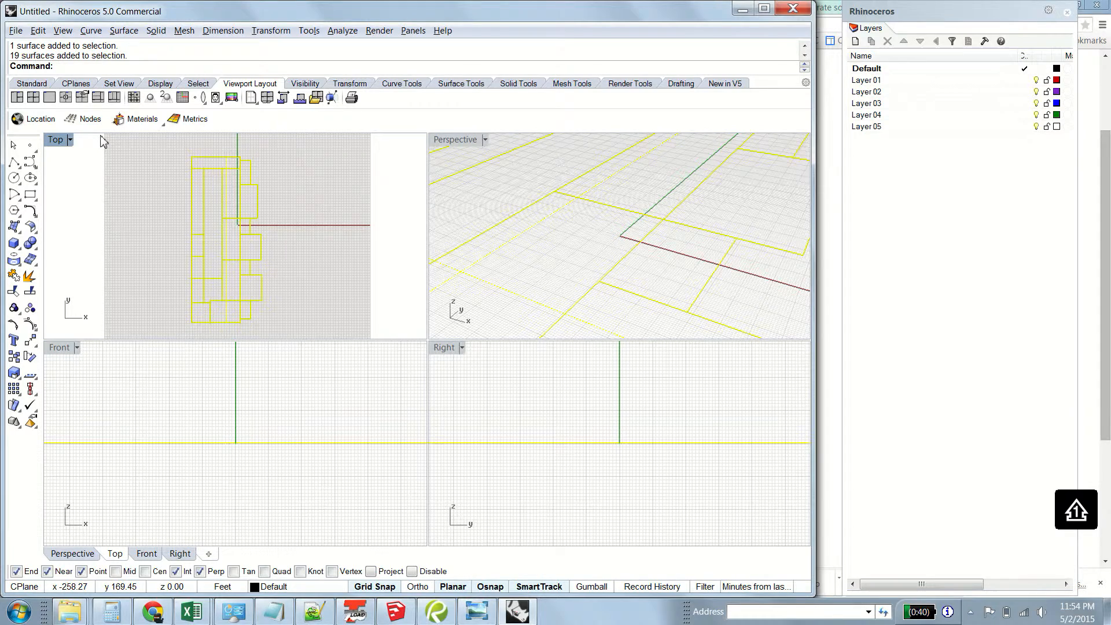
{"action": "type", "text": "Ext"}
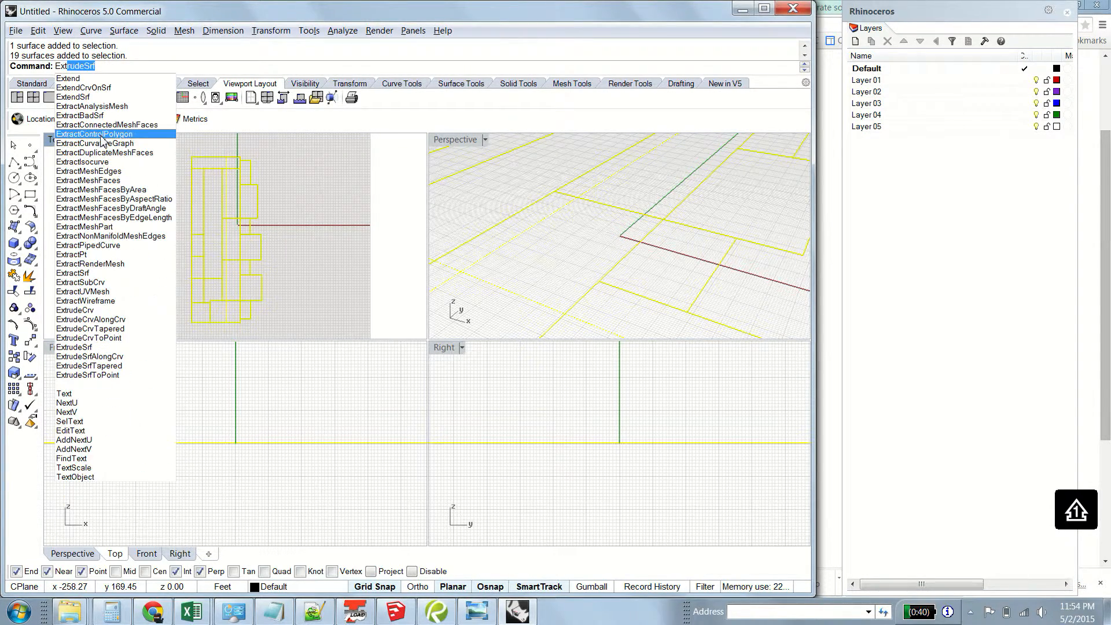
{"action": "left_click", "coordinate": [97, 65]}
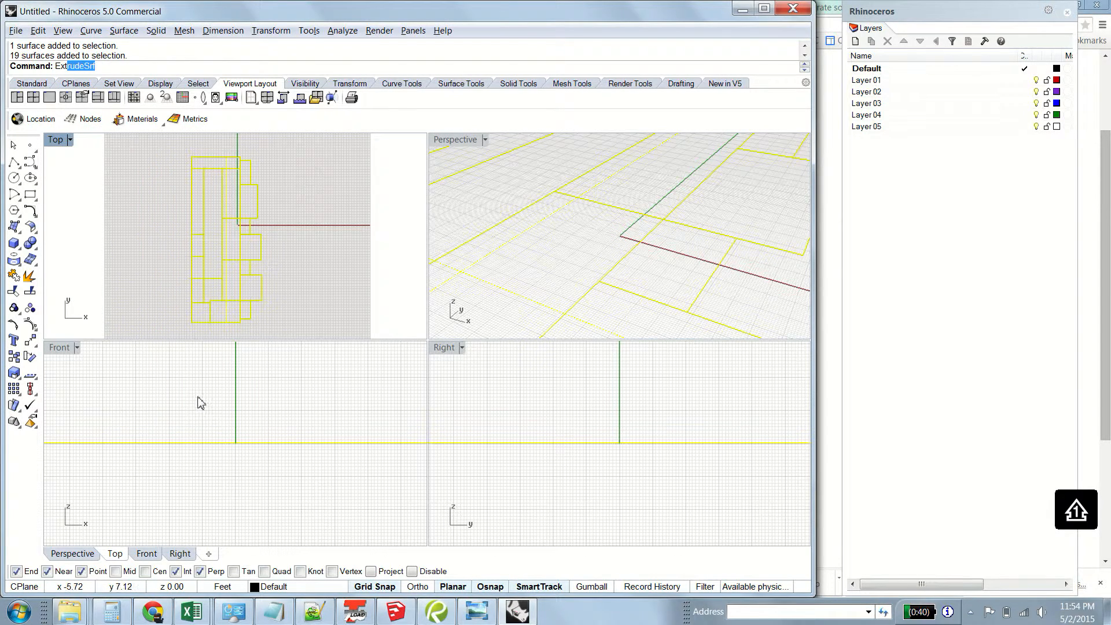
{"action": "key", "text": "Return"}
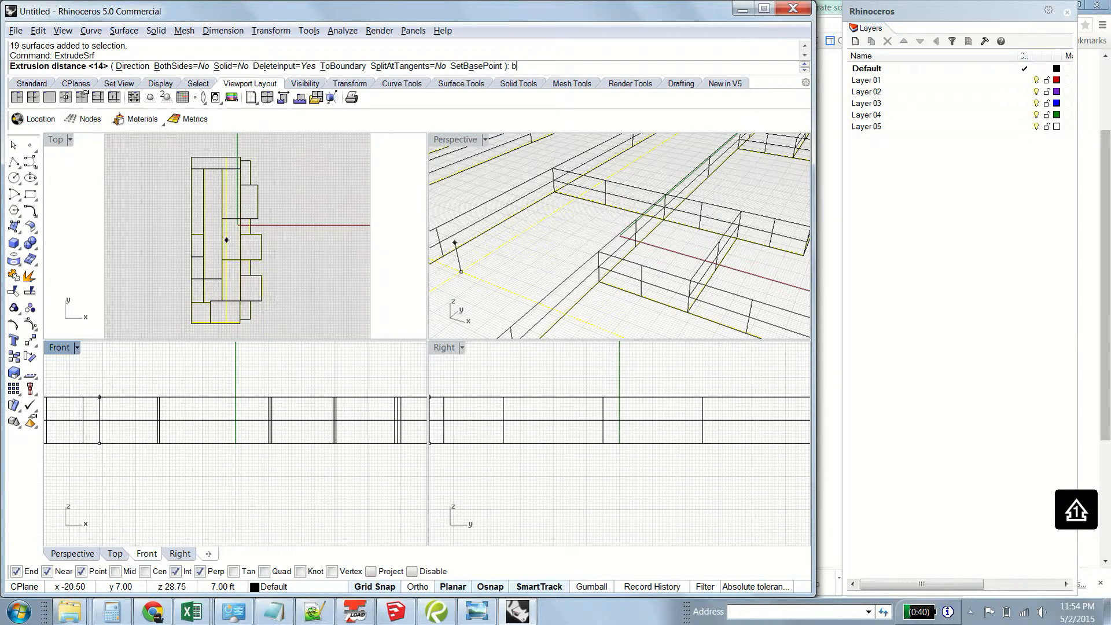
{"action": "key", "text": "Return"}
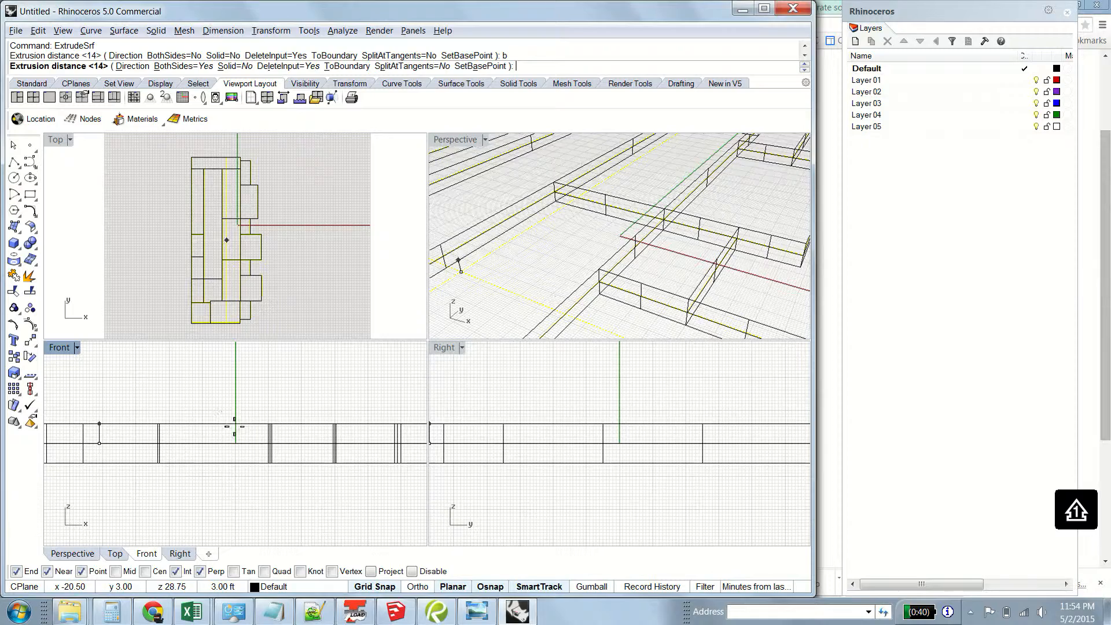
{"action": "type", "text": "b"}
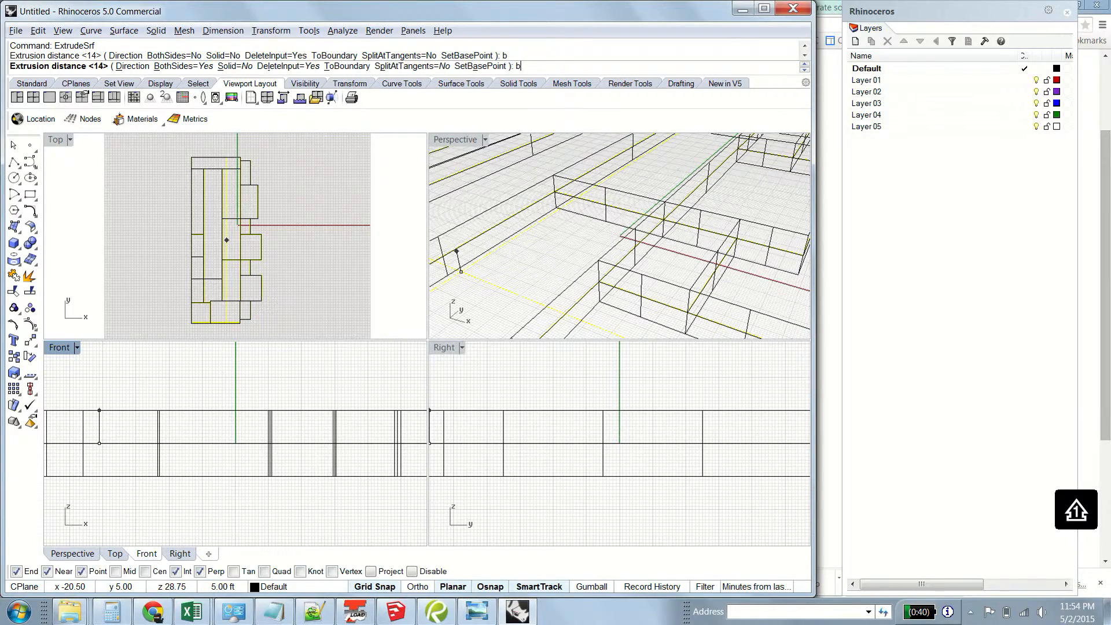
{"action": "key", "text": "Return"}
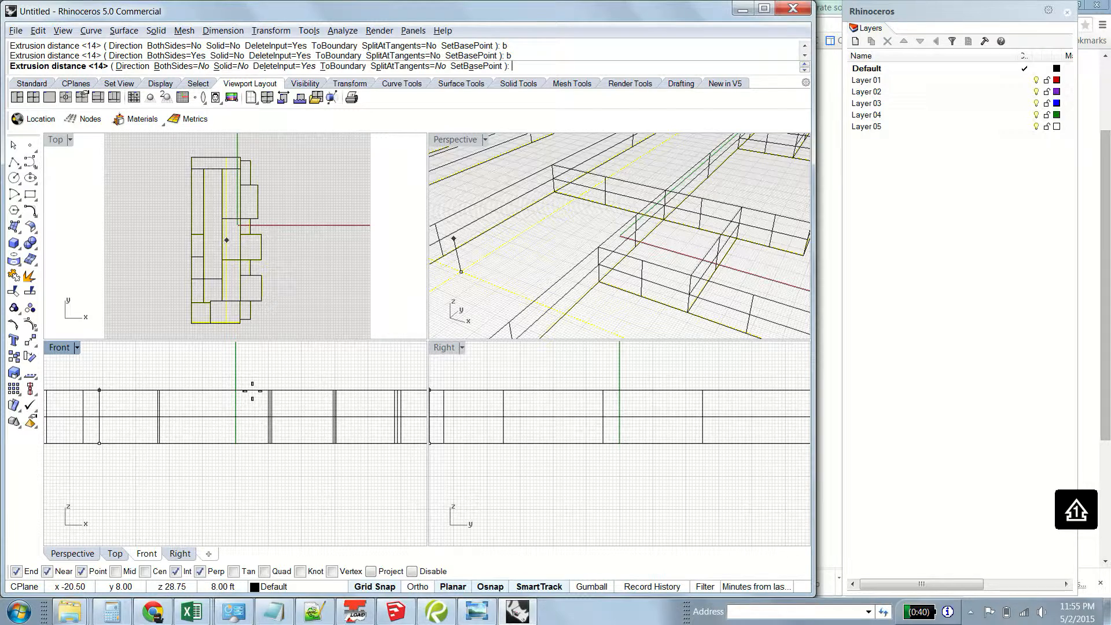
{"action": "type", "text": "14"}
{"action": "key", "text": "Return"}
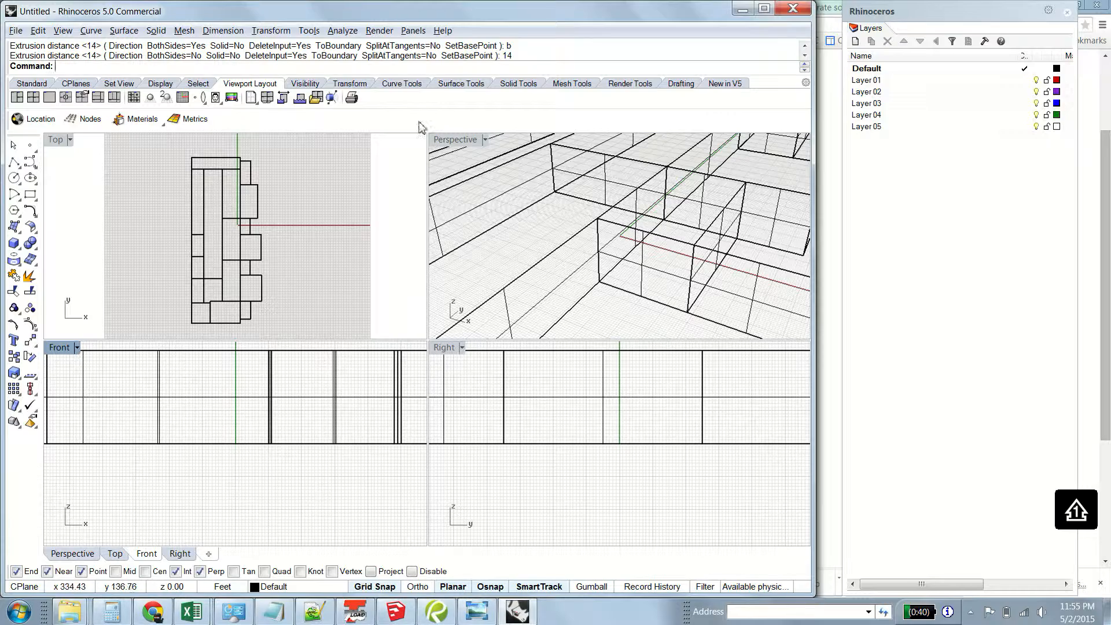
- Maximize the Perspective view of the extruded zones and set its display mode to Rendered
{"action": "left_click", "coordinate": [450, 140]}
{"action": "double_click", "coordinate": [451, 140]}
{"action": "scroll", "coordinate": [309, 243], "scroll_direction": "down", "scroll_amount": 4}
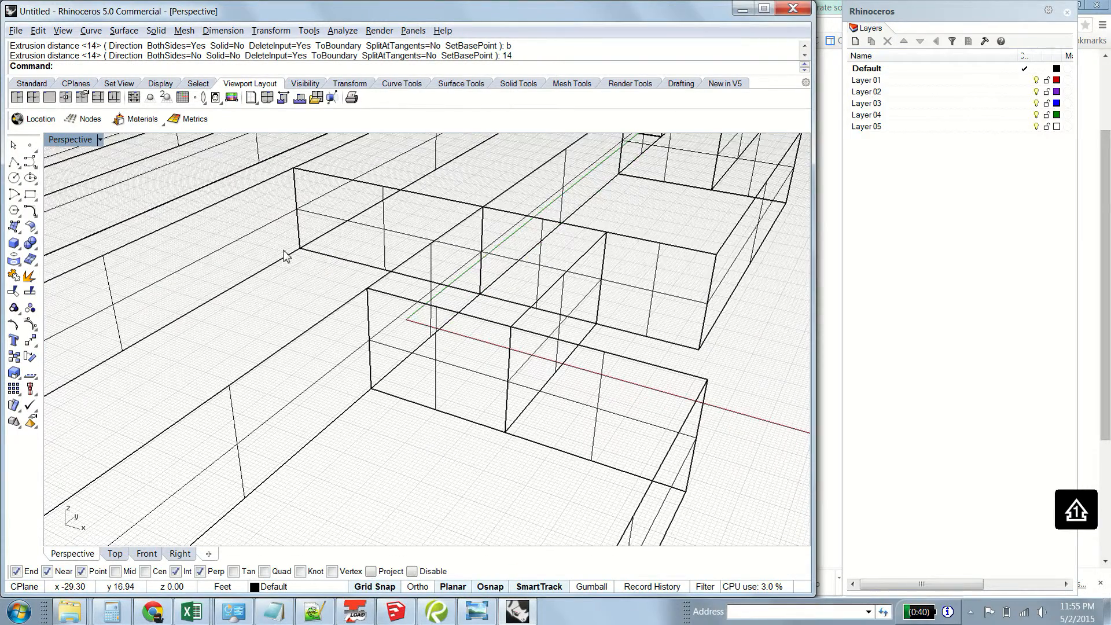
{"action": "right_click", "coordinate": [74, 139]}
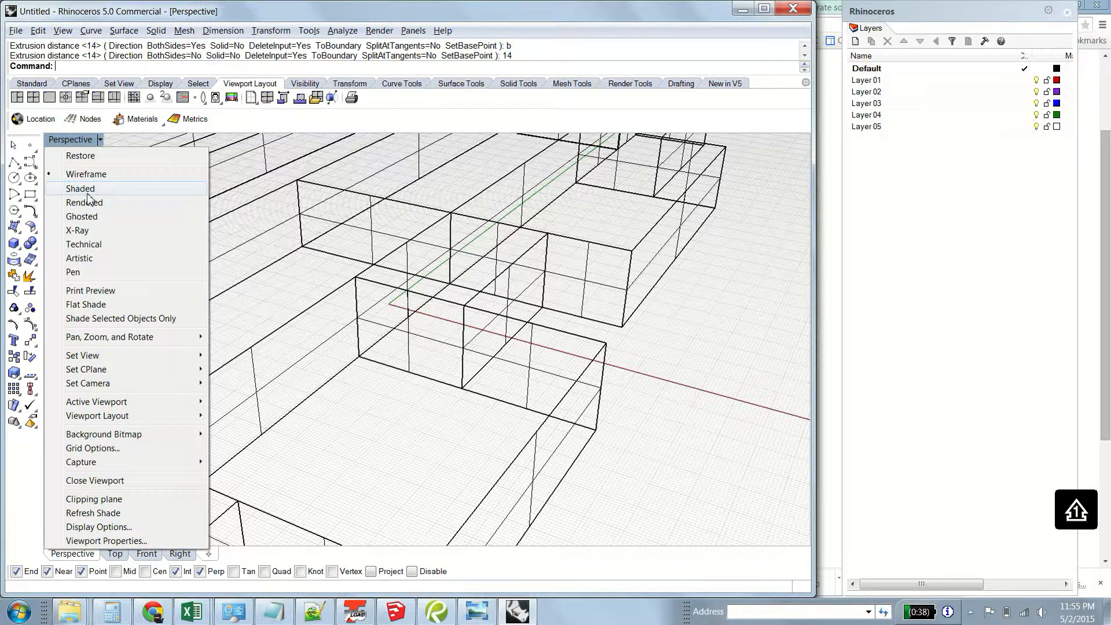
{"action": "left_click", "coordinate": [90, 207]}
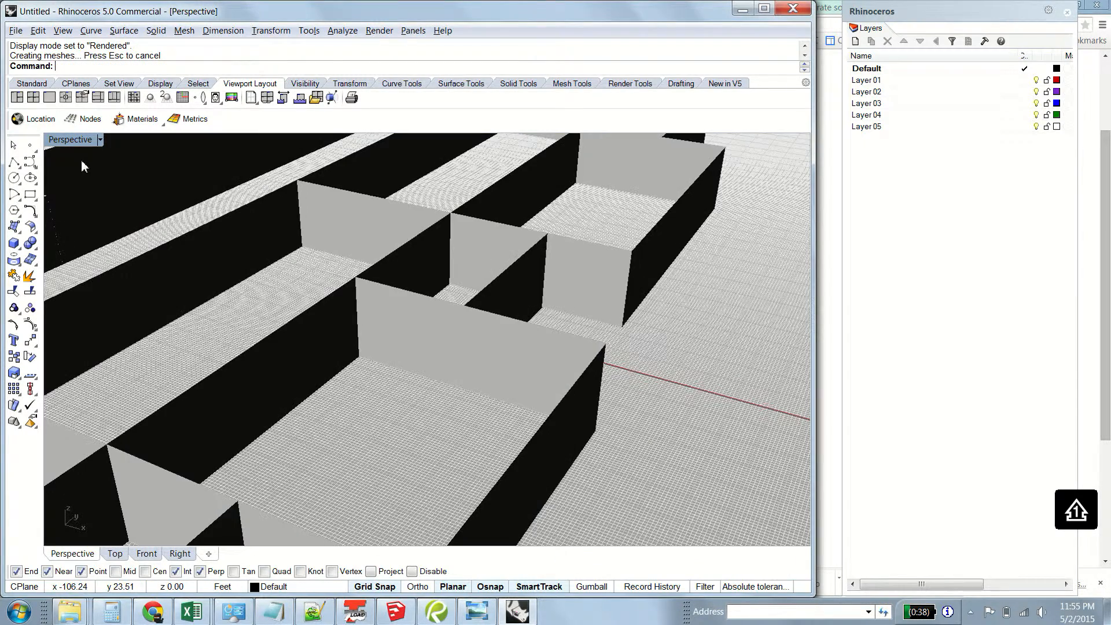
- Set the Perspective view's display mode to Ghosted and select a single extruded room to inspect the open zones
{"action": "right_click", "coordinate": [78, 138]}
{"action": "left_click", "coordinate": [98, 223]}
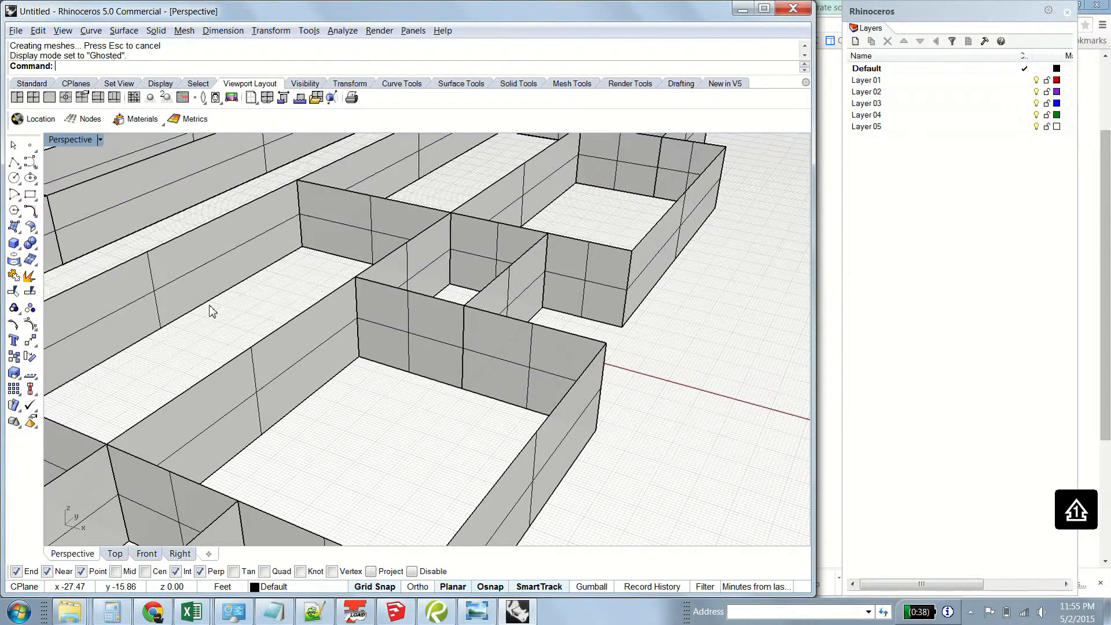
{"action": "scroll", "coordinate": [212, 311], "scroll_direction": "down", "scroll_amount": 2}
{"action": "scroll", "coordinate": [285, 328], "scroll_direction": "down", "scroll_amount": 2}
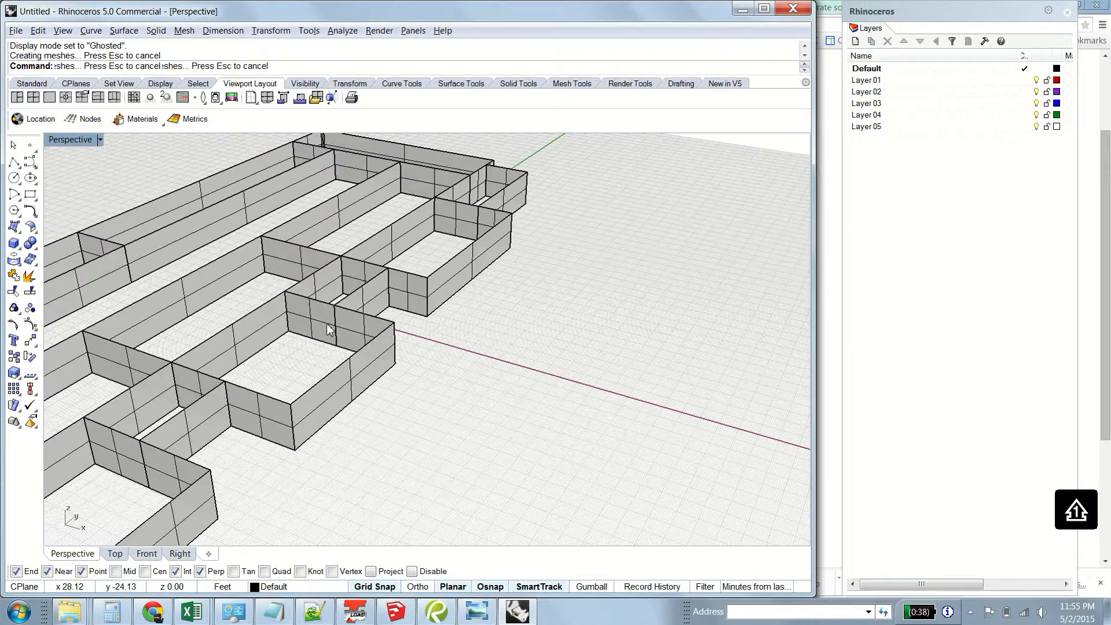
{"action": "left_click", "coordinate": [322, 322]}
{"action": "right_click_drag", "start_coordinate": [391, 339], "coordinate": [235, 308]}
{"action": "right_click_drag", "start_coordinate": [252, 259], "coordinate": [496, 281], "text": "shift"}
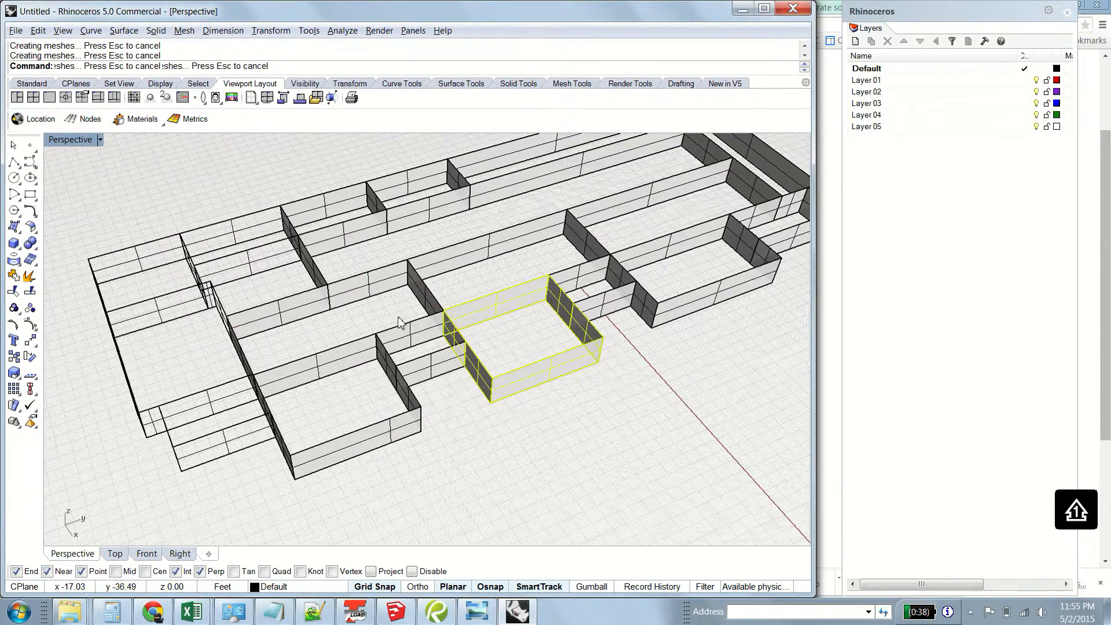
{"action": "scroll", "coordinate": [359, 315], "scroll_direction": "down", "scroll_amount": 2}
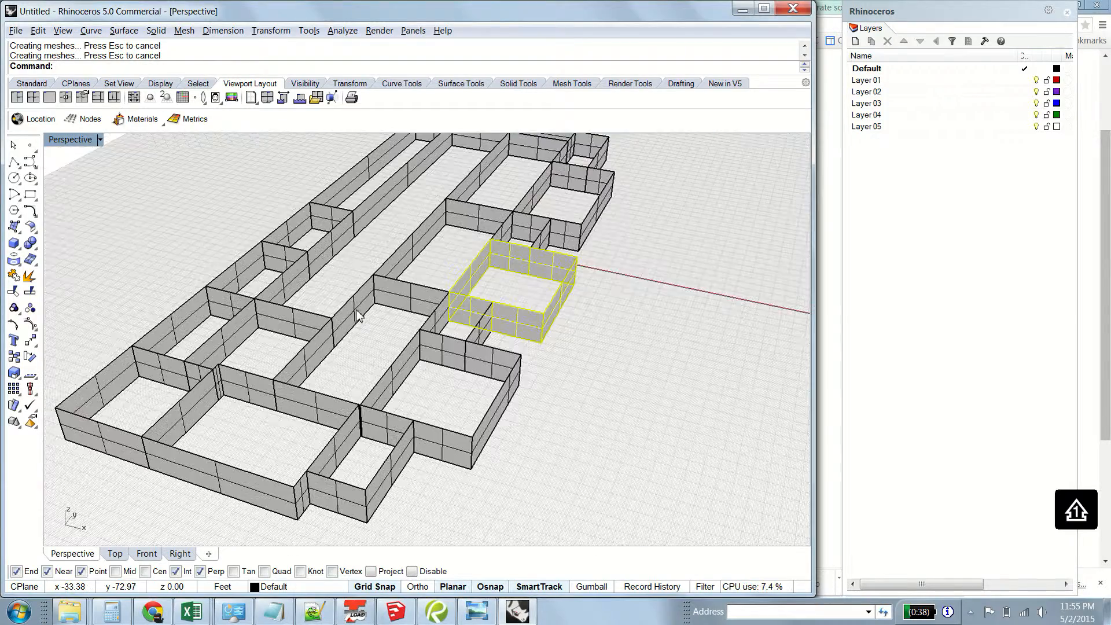
{"action": "scroll", "coordinate": [351, 319], "scroll_direction": "down", "scroll_amount": 2}
- Select all the extruded zones and close their open ends with Cap
{"action": "key", "text": "ctrl+a"}
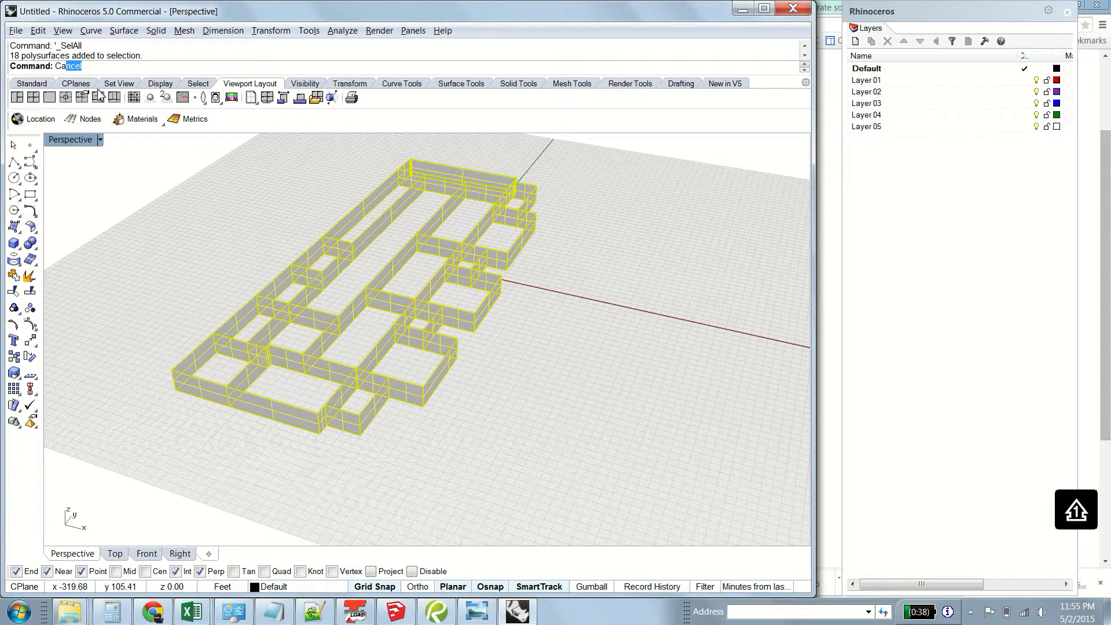
{"action": "type", "text": "p"}
{"action": "key", "text": "Return"}
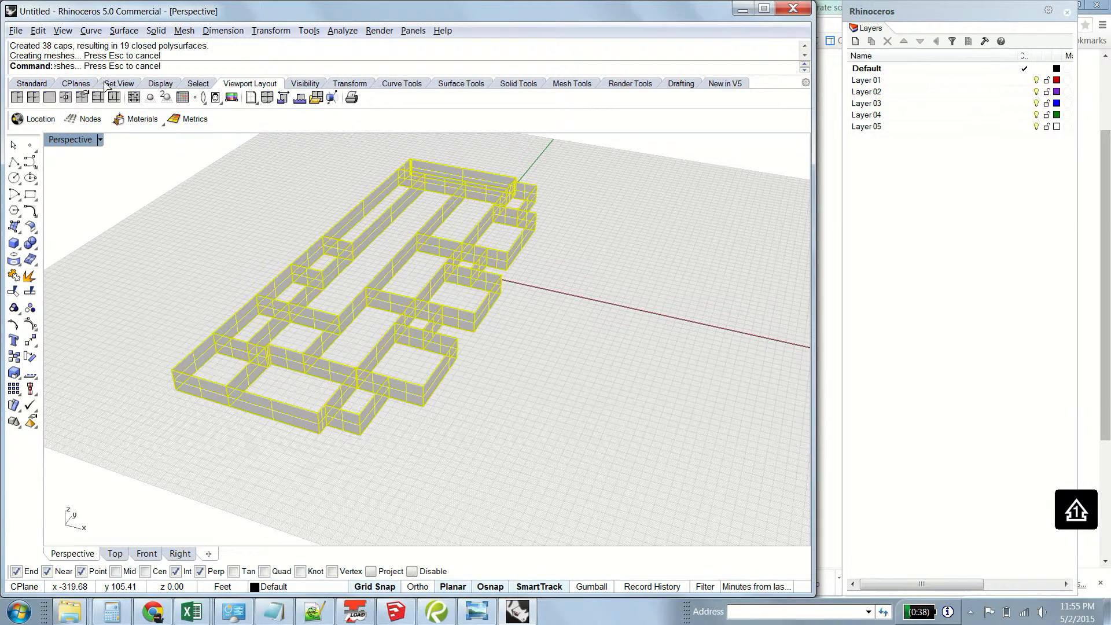
- Inspect the capped zones from several angles, selecting one protruding room and clearing the selection
{"action": "left_click", "coordinate": [517, 427]}
{"action": "left_click", "coordinate": [415, 364]}
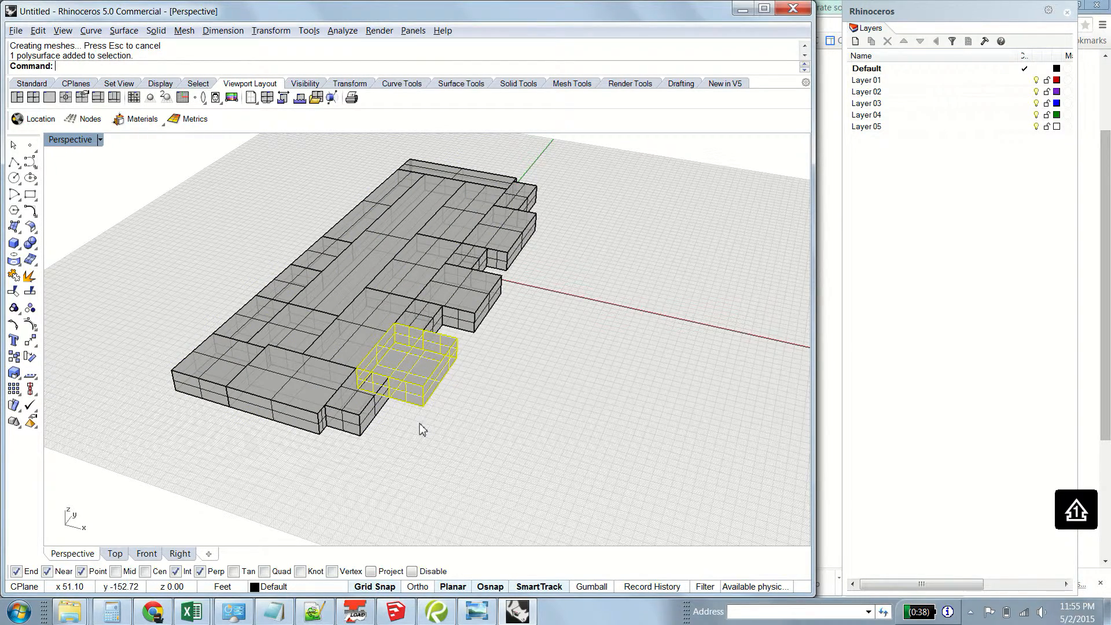
{"action": "left_click", "coordinate": [412, 444]}
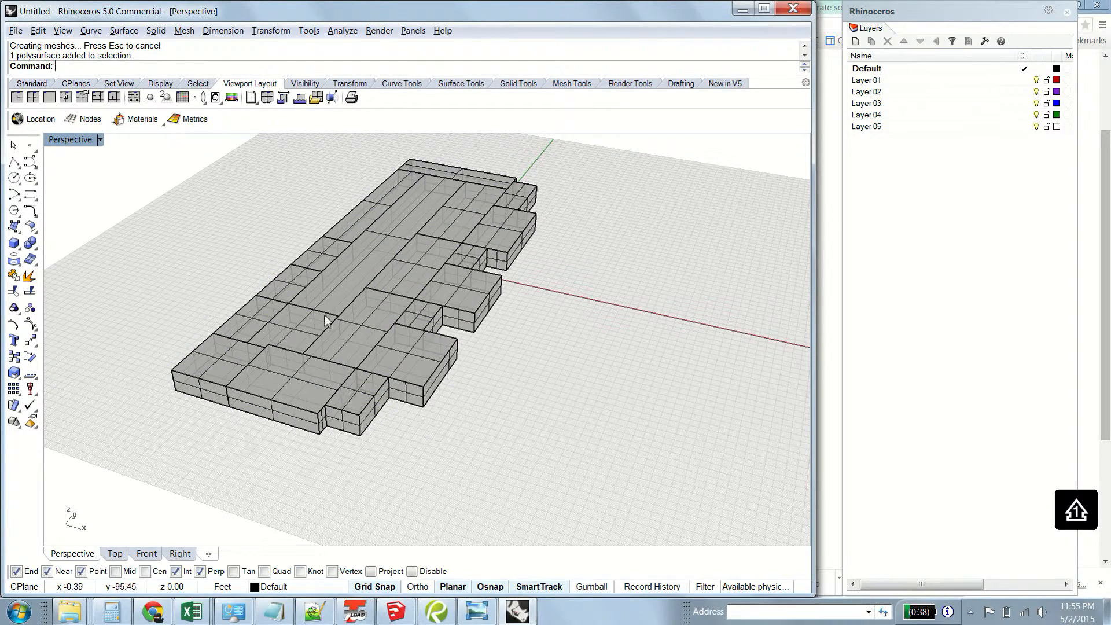
{"action": "right_click_drag", "start_coordinate": [633, 327], "coordinate": [310, 293]}
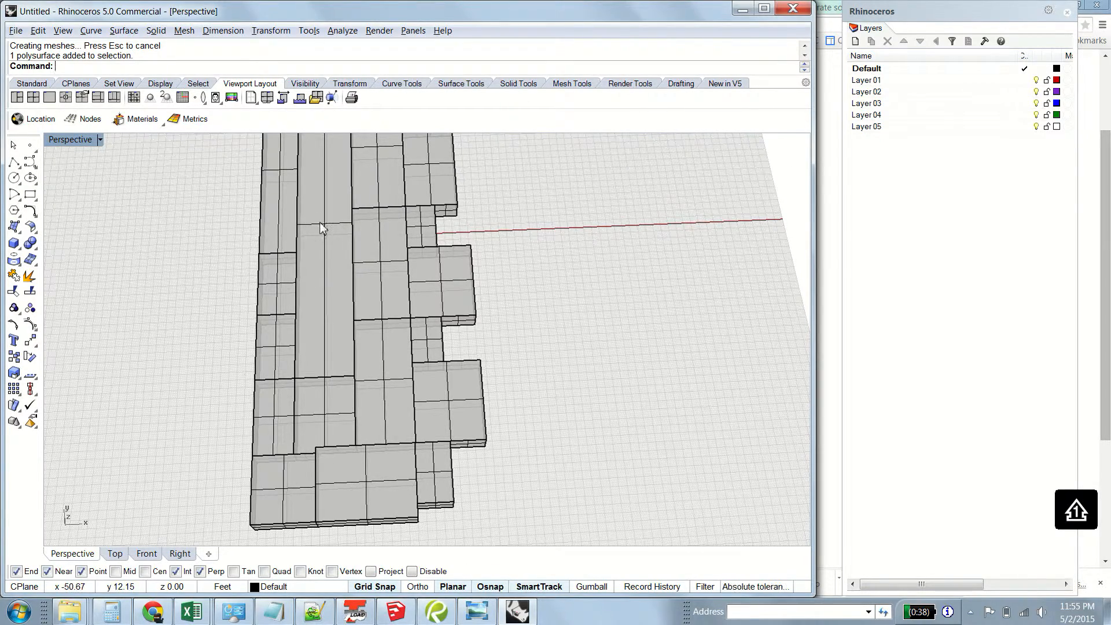
{"action": "right_click_drag", "start_coordinate": [339, 302], "coordinate": [347, 364]}
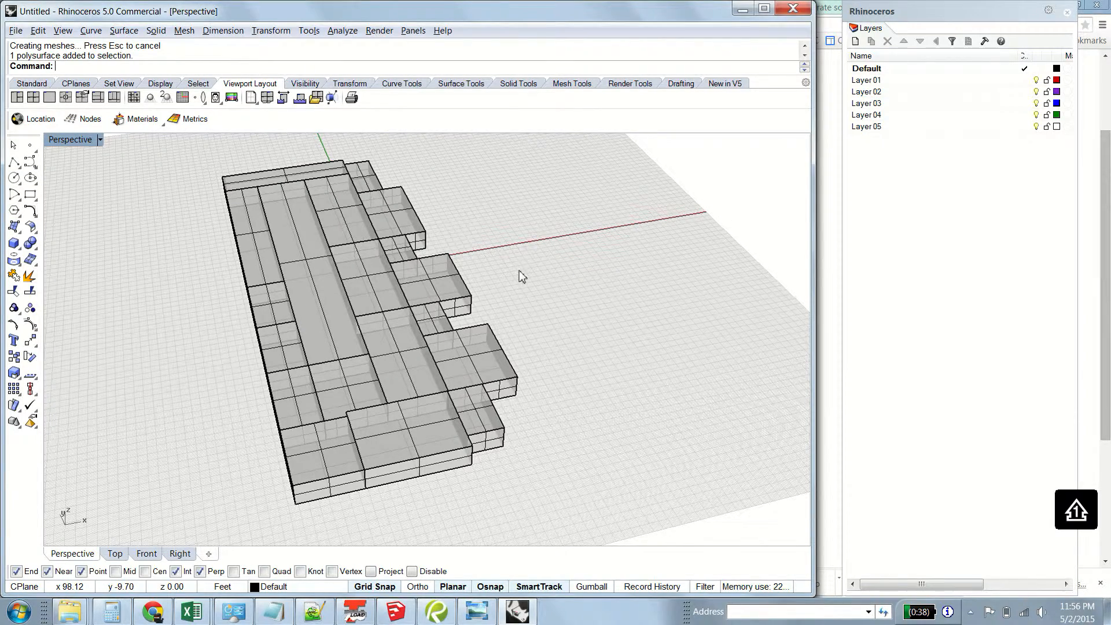
{"action": "right_click_drag", "start_coordinate": [521, 275], "coordinate": [507, 347]}
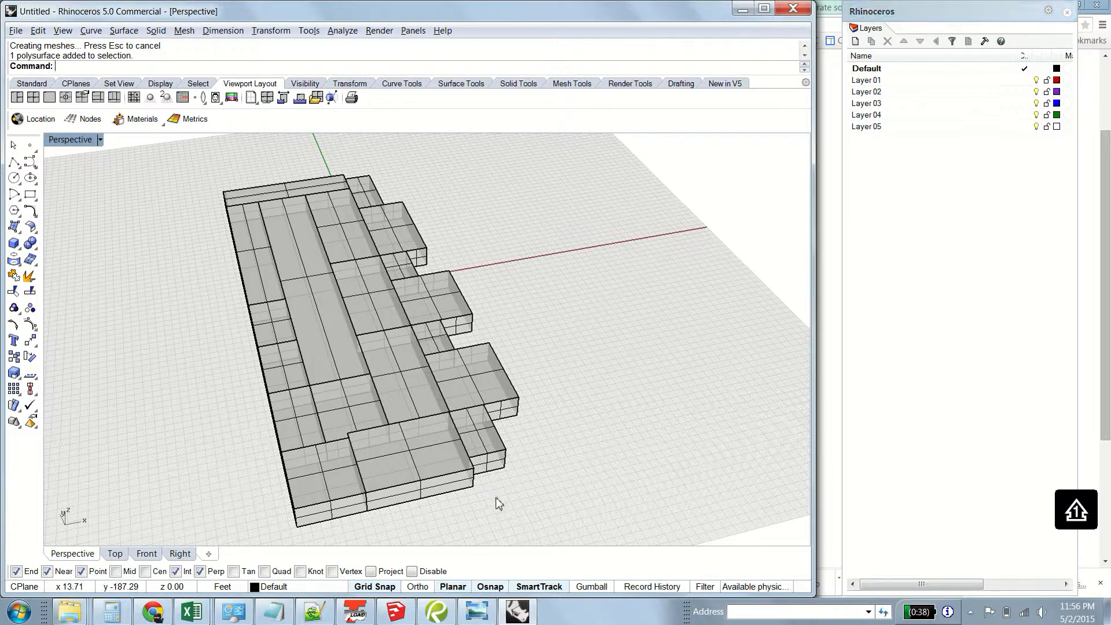
- Select all the capped zone solids and launch Grasshopper
{"action": "left_click_drag", "start_coordinate": [152, 160], "coordinate": [576, 550]}
{"action": "left_click", "coordinate": [515, 614]}
{"action": "left_click", "coordinate": [515, 614]}
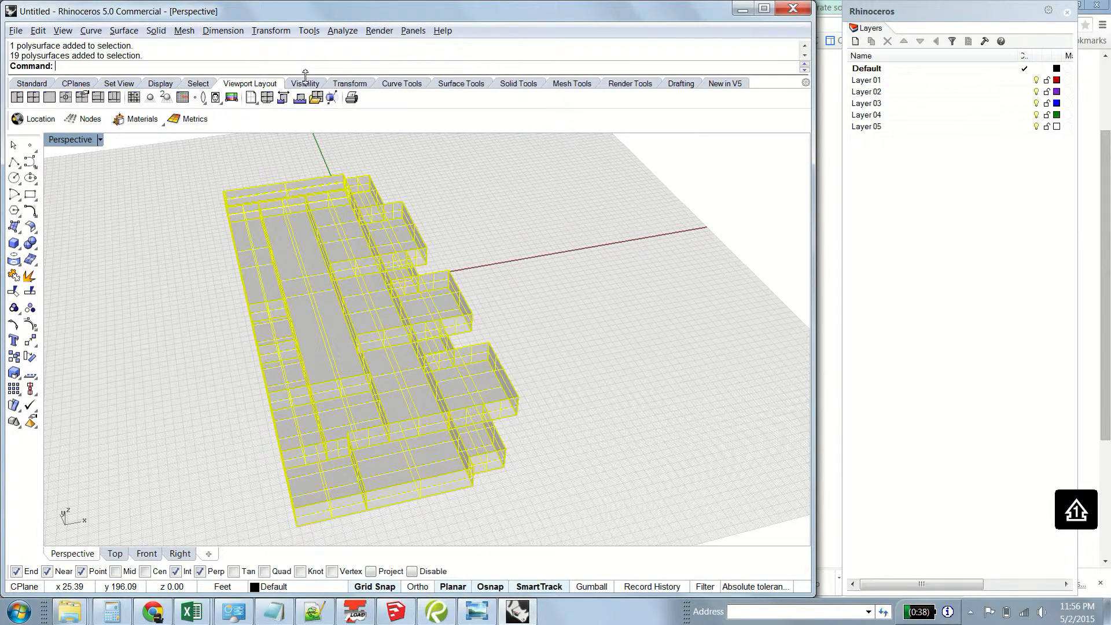
{"action": "type", "text": "R"}
{"action": "key", "text": "BackSpace"}
{"action": "key", "text": "BackSpace"}
{"action": "type", "text": "Gras"}
{"action": "key", "text": "Return"}
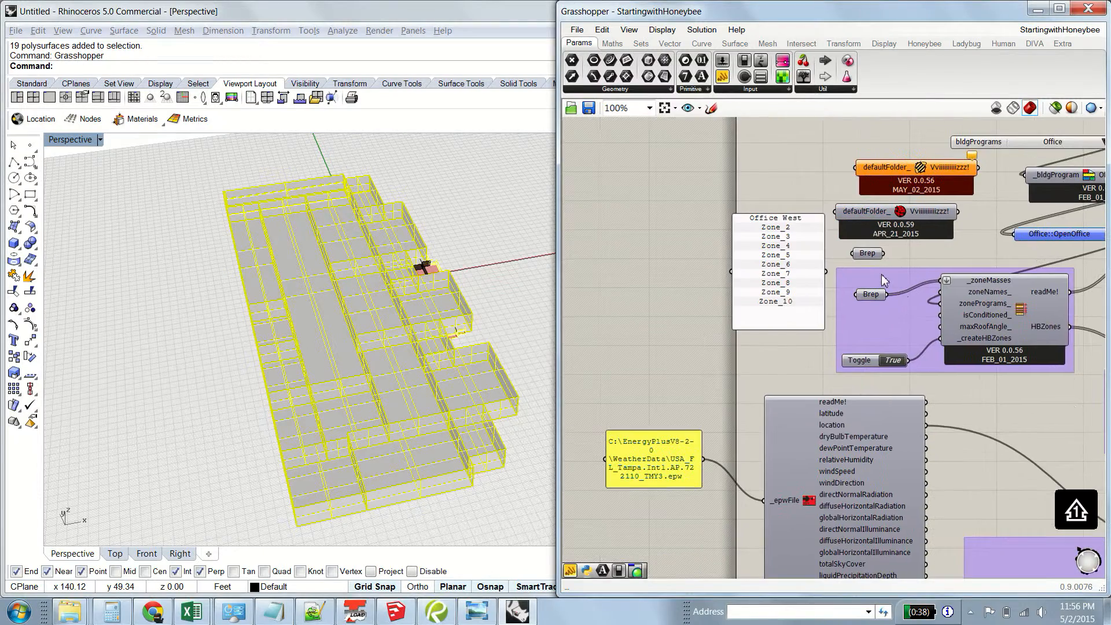
- Reselect all the zone solids and add a new Brep parameter above the zone names panel on the Grasshopper canvas
{"action": "left_click_drag", "start_coordinate": [155, 170], "coordinate": [538, 559]}
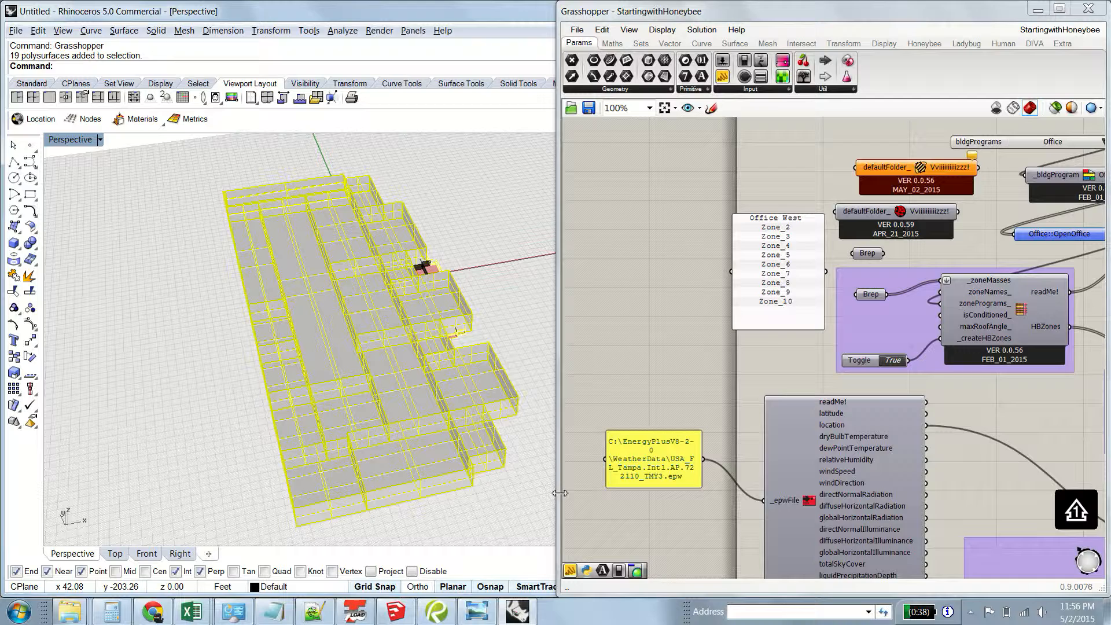
{"action": "right_click", "coordinate": [867, 253]}
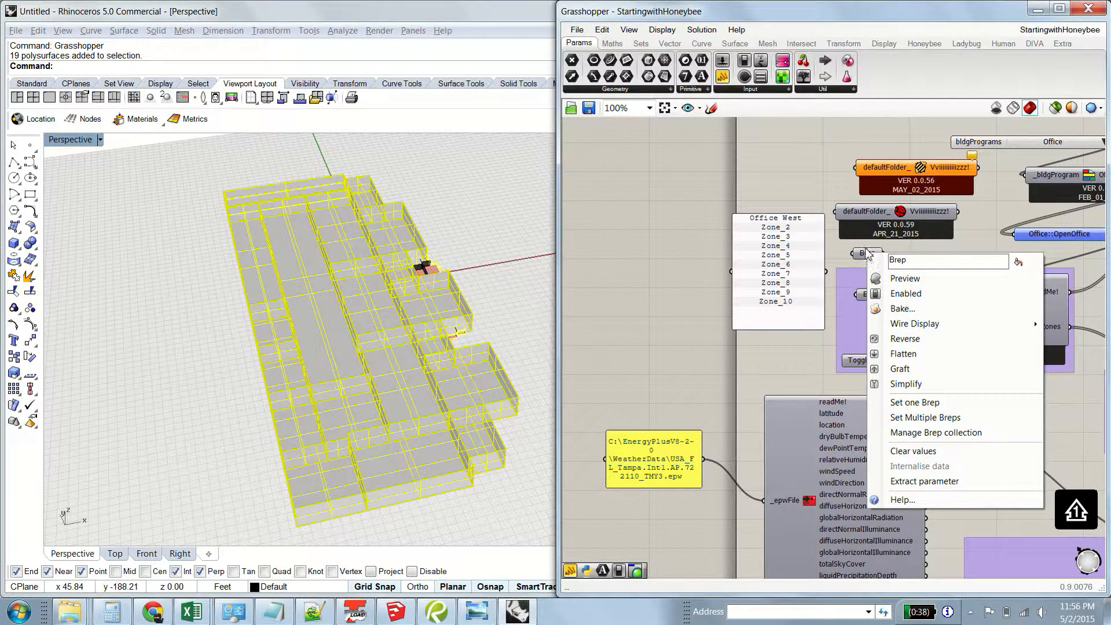
{"action": "left_click", "coordinate": [765, 166]}
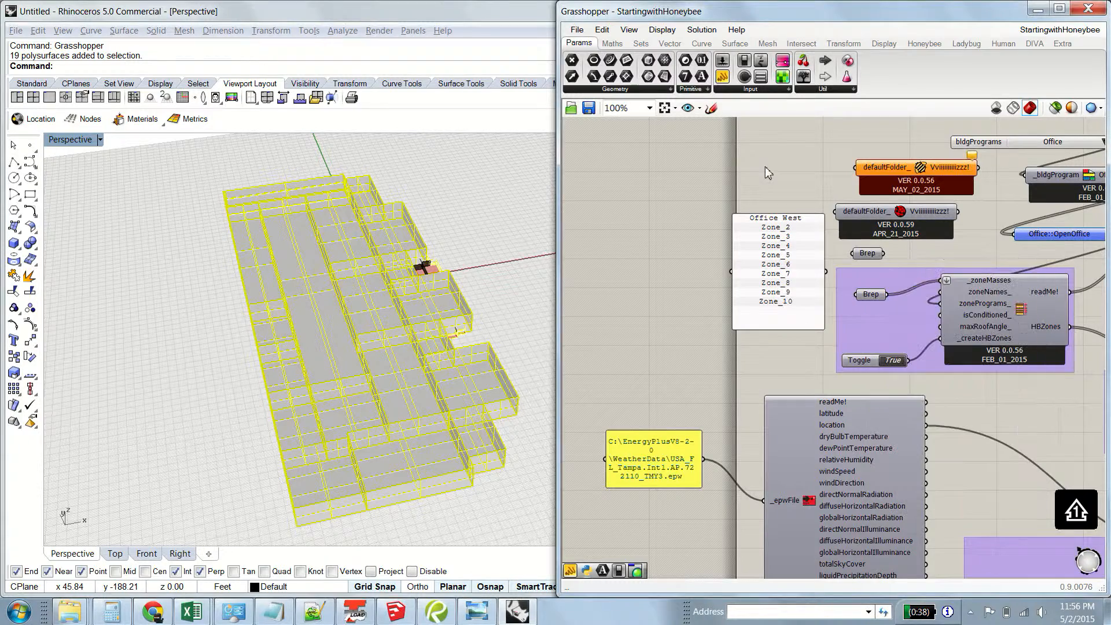
{"action": "double_click", "coordinate": [765, 167]}
{"action": "type", "text": "brep"}
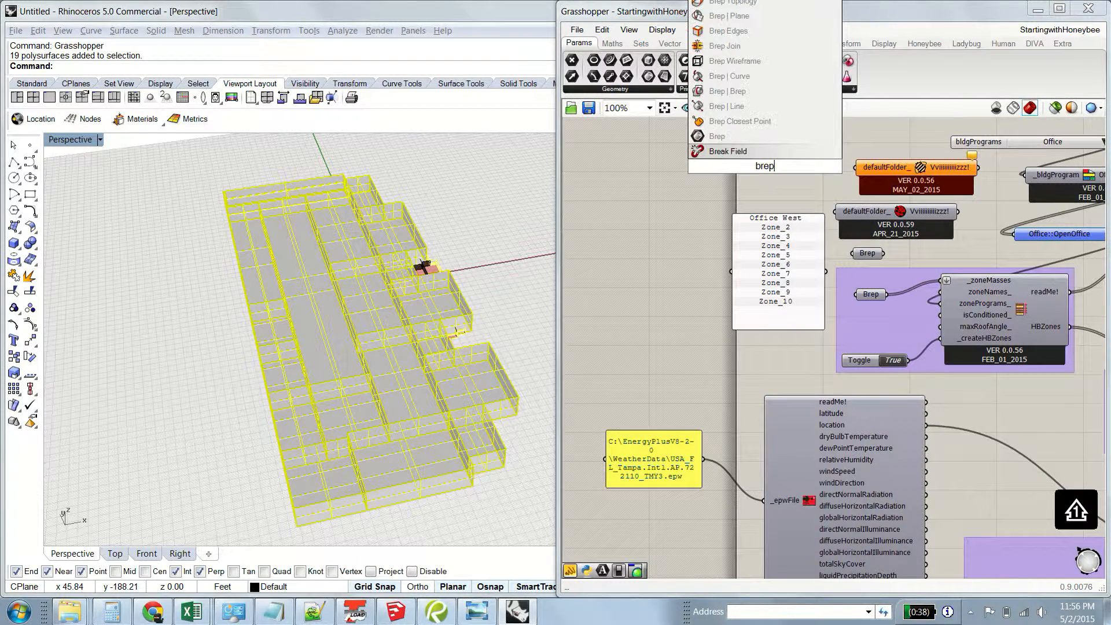
{"action": "key", "text": "Return"}
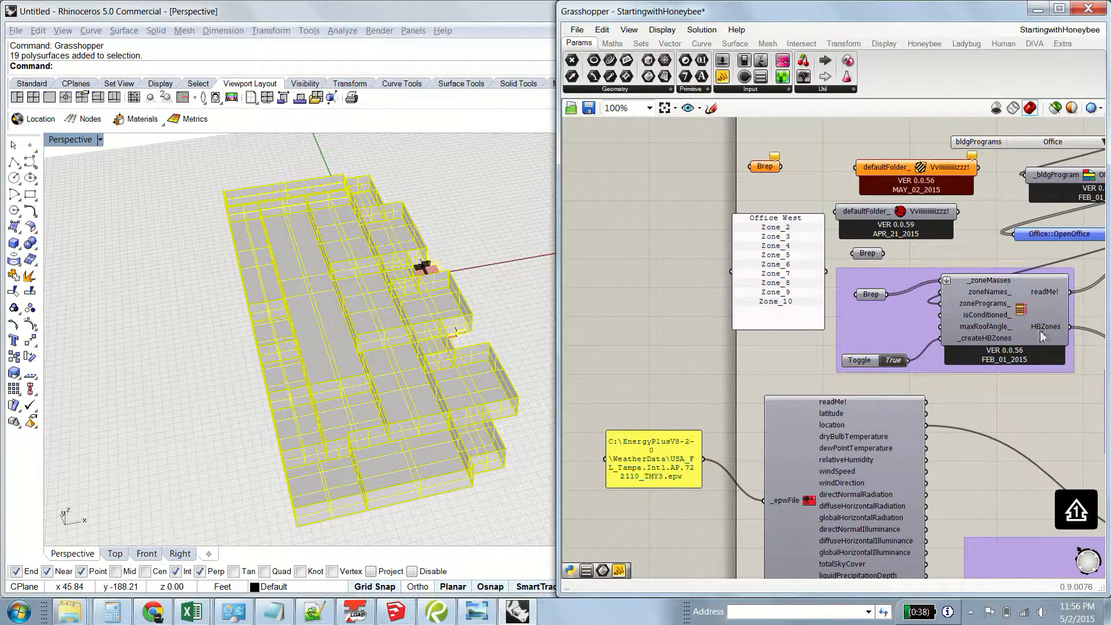
- Reference all the selected zone solids in the new Brep parameter using Set Multiple Breps
{"action": "right_click", "coordinate": [764, 174]}
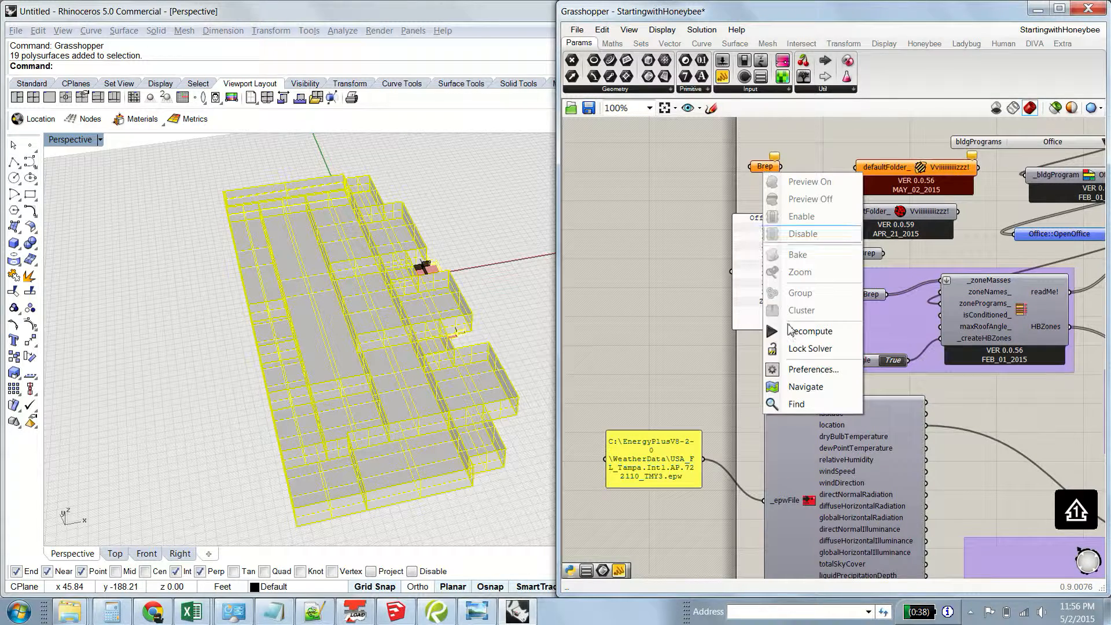
{"action": "right_click", "coordinate": [763, 167]}
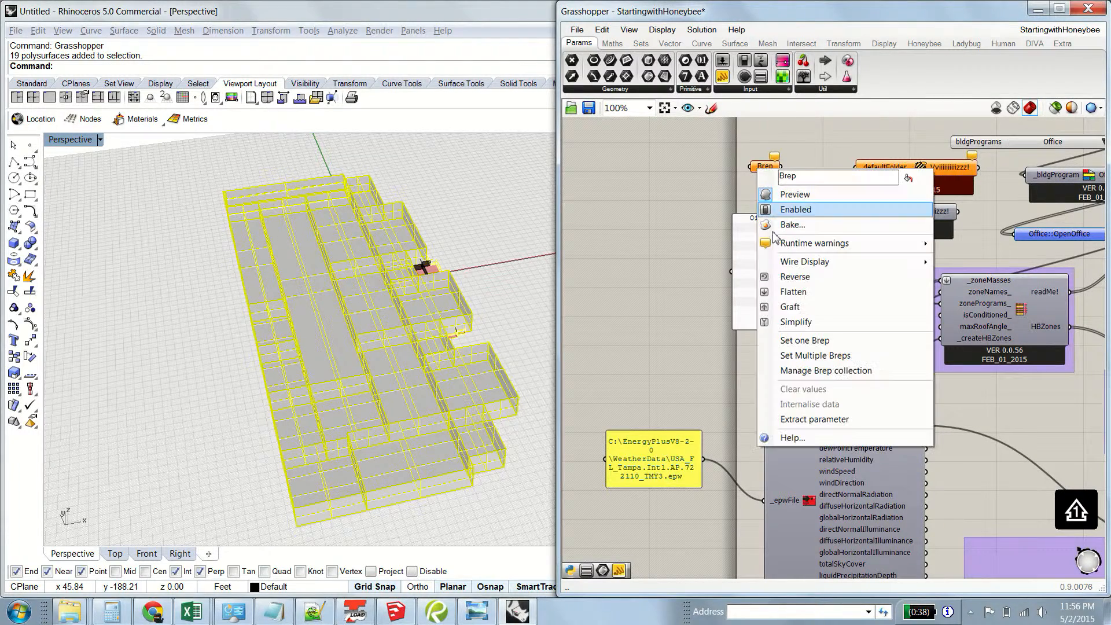
{"action": "left_click", "coordinate": [831, 360]}
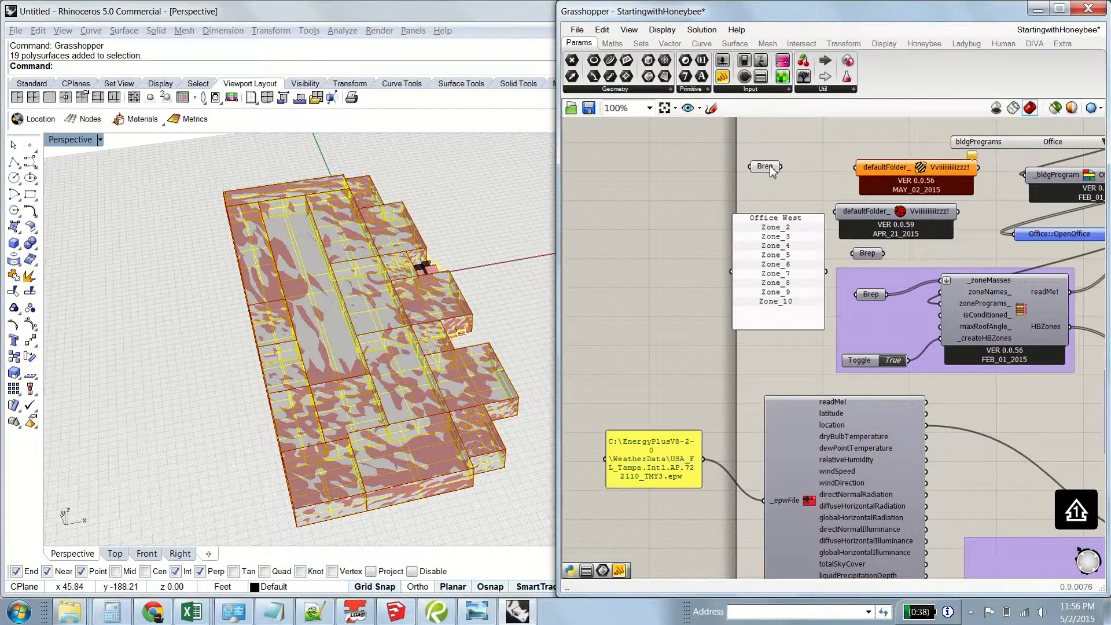
- Turn off the new Brep parameter's preview and internalise its geometry data
{"action": "left_click", "coordinate": [764, 167]}
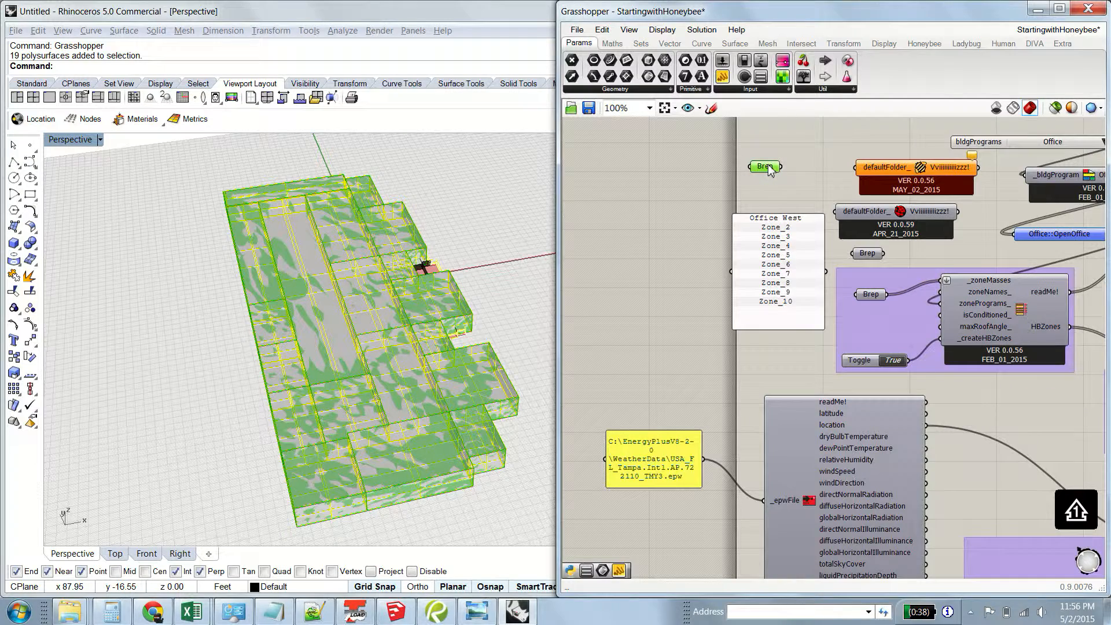
{"action": "right_click", "coordinate": [769, 169]}
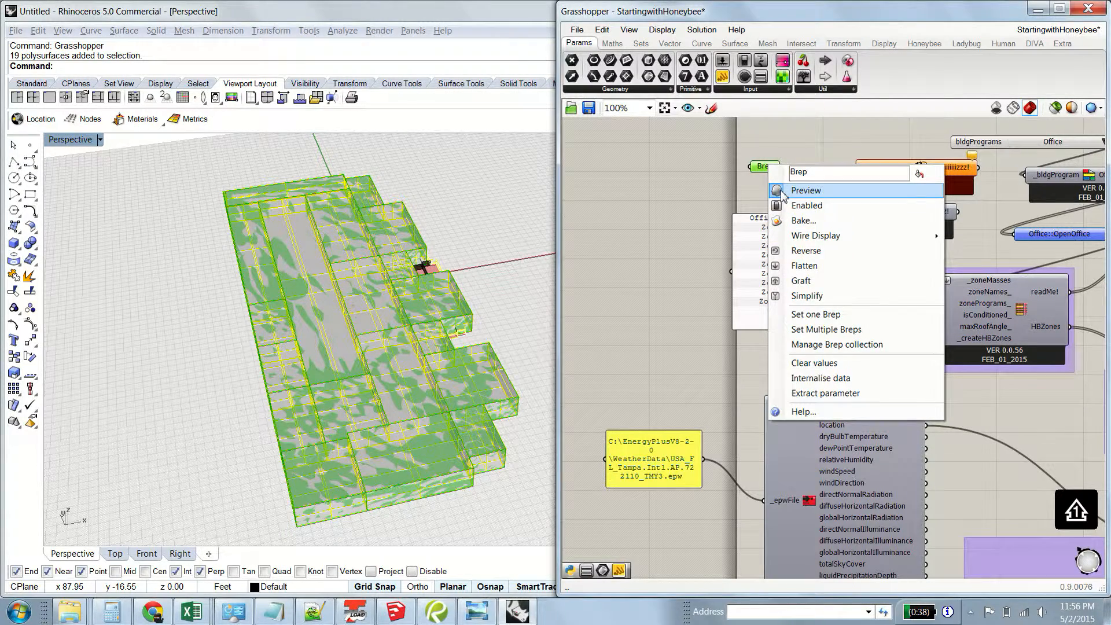
{"action": "left_click", "coordinate": [782, 191]}
{"action": "right_click", "coordinate": [770, 172]}
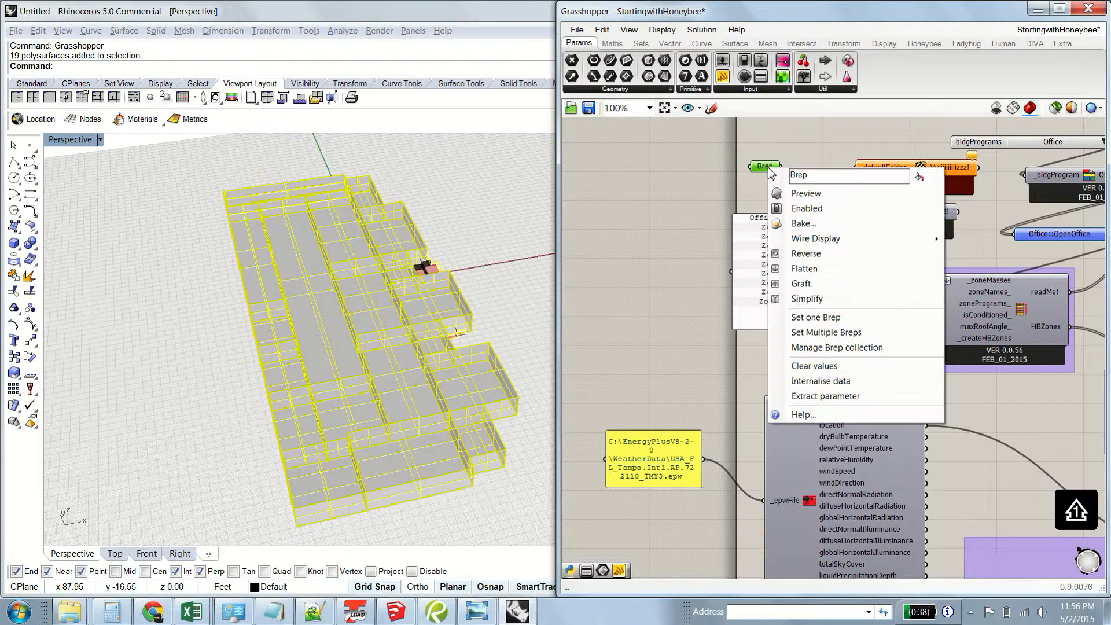
{"action": "left_click", "coordinate": [833, 382]}
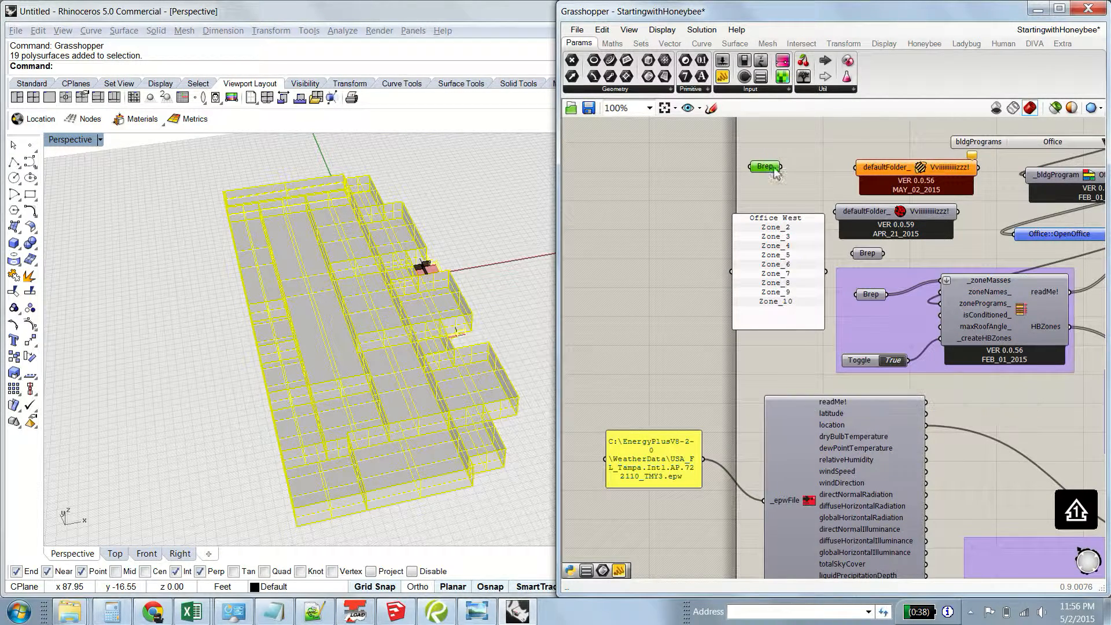
- Move the new Brep parameter slightly closer to the zone names panel and delete all the zone solids from the Rhino model
{"action": "left_click_drag", "start_coordinate": [766, 168], "coordinate": [767, 183]}
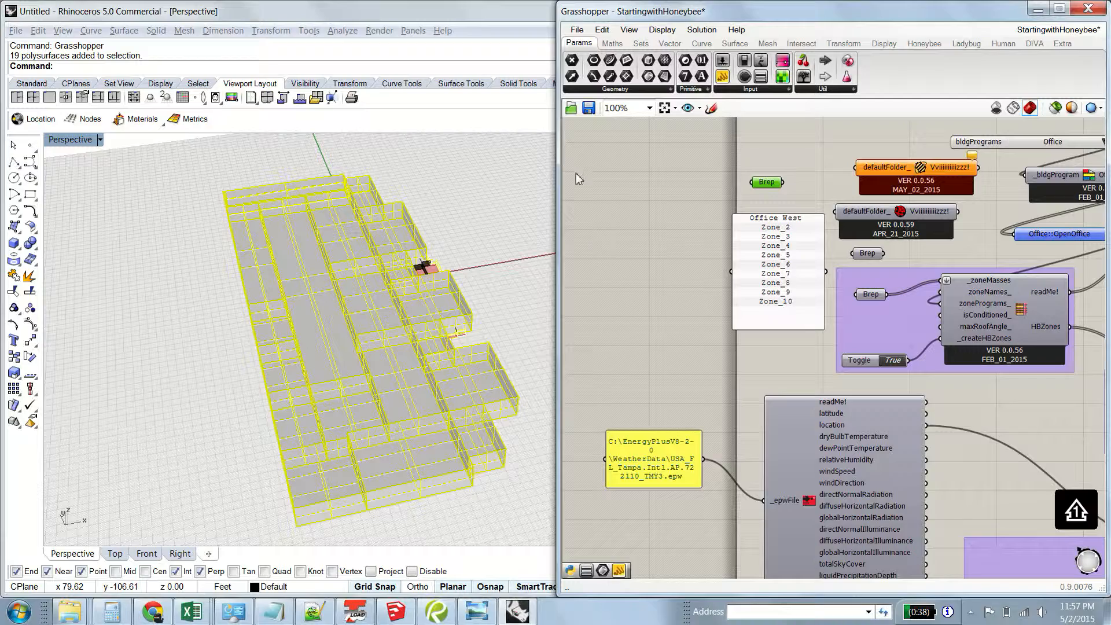
{"action": "right_click_drag", "start_coordinate": [466, 291], "coordinate": [480, 272]}
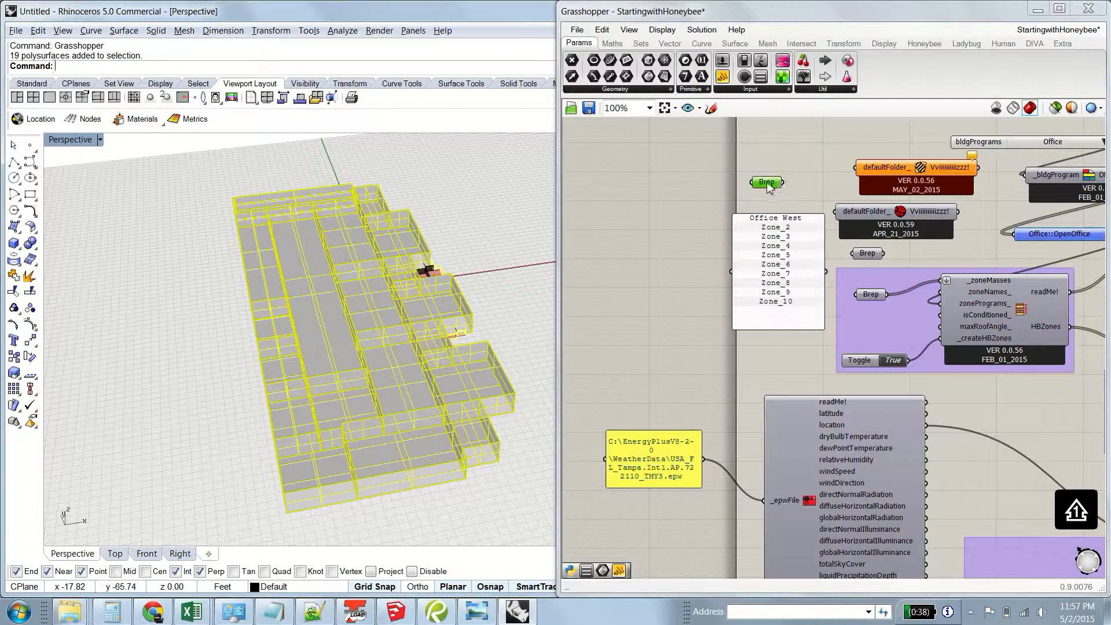
{"action": "left_click_drag", "start_coordinate": [769, 187], "coordinate": [774, 191]}
{"action": "mouse_move", "coordinate": [774, 191]}
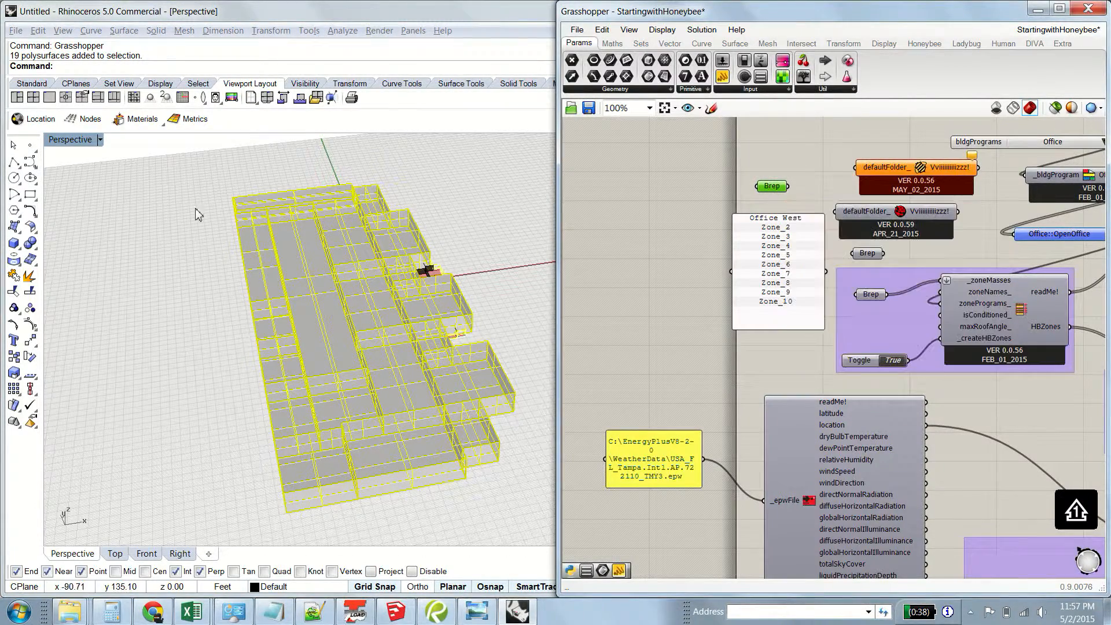
{"action": "left_click_drag", "start_coordinate": [186, 160], "coordinate": [523, 529]}
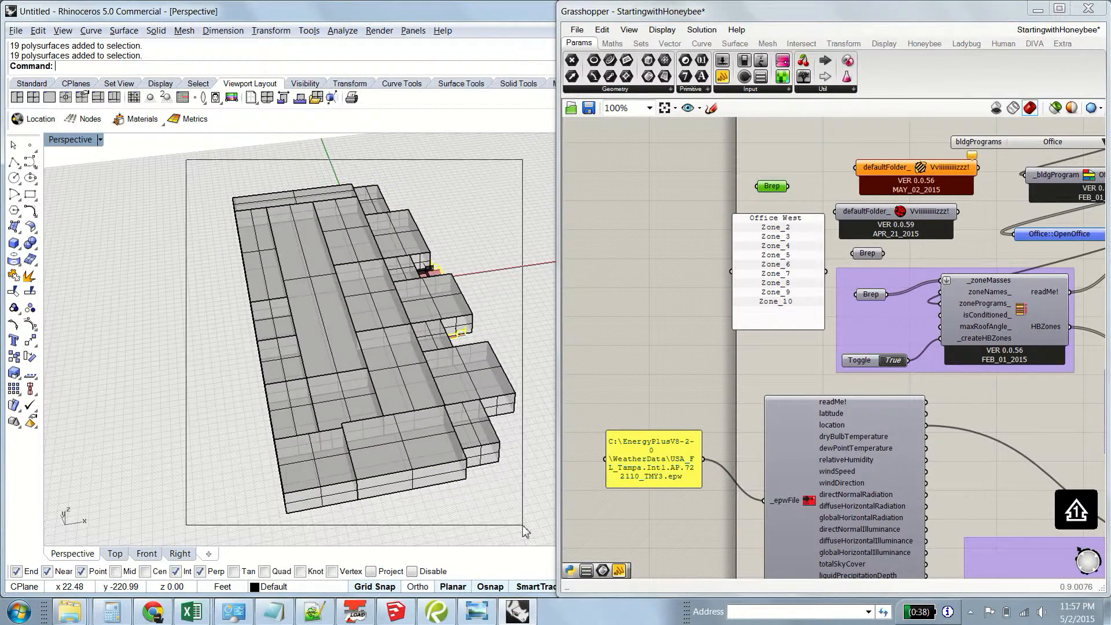
{"action": "key", "text": "Delete"}
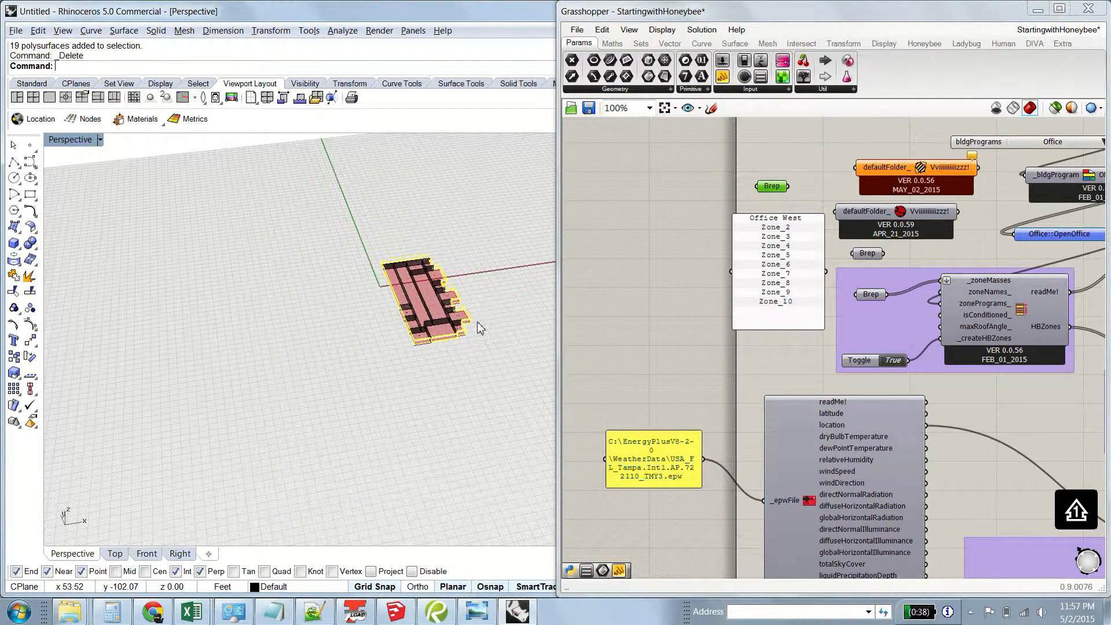
- Delete the unconnected old Brep parameter and wire the new Brep parameter into the _zoneMasses input
{"action": "left_click", "coordinate": [868, 254]}
{"action": "key", "text": "Delete"}
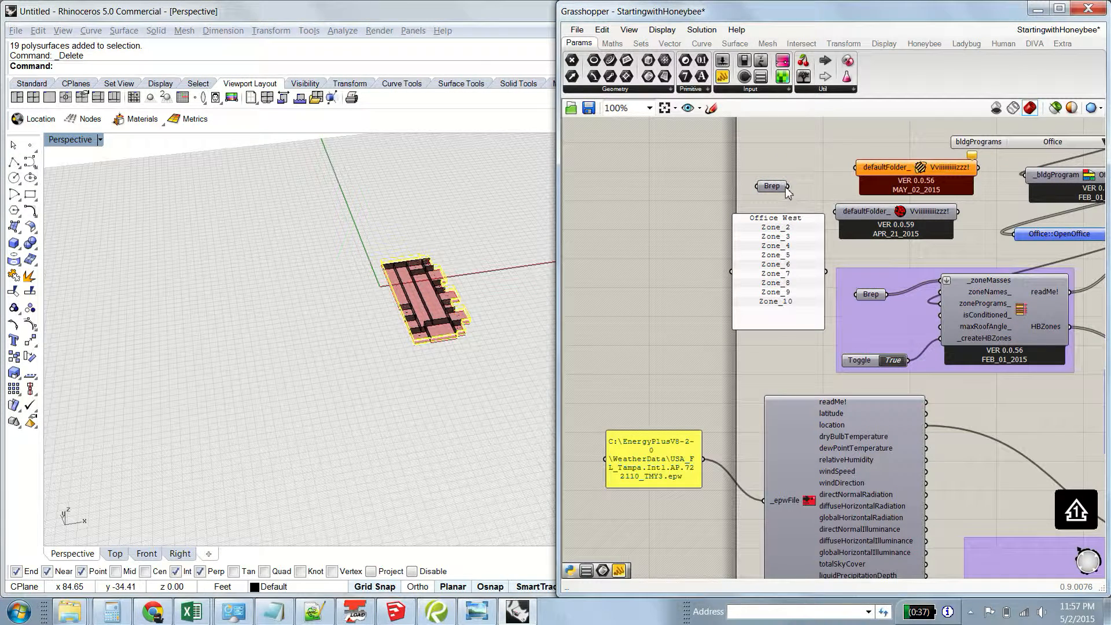
{"action": "left_click_drag", "start_coordinate": [788, 187], "coordinate": [940, 281]}
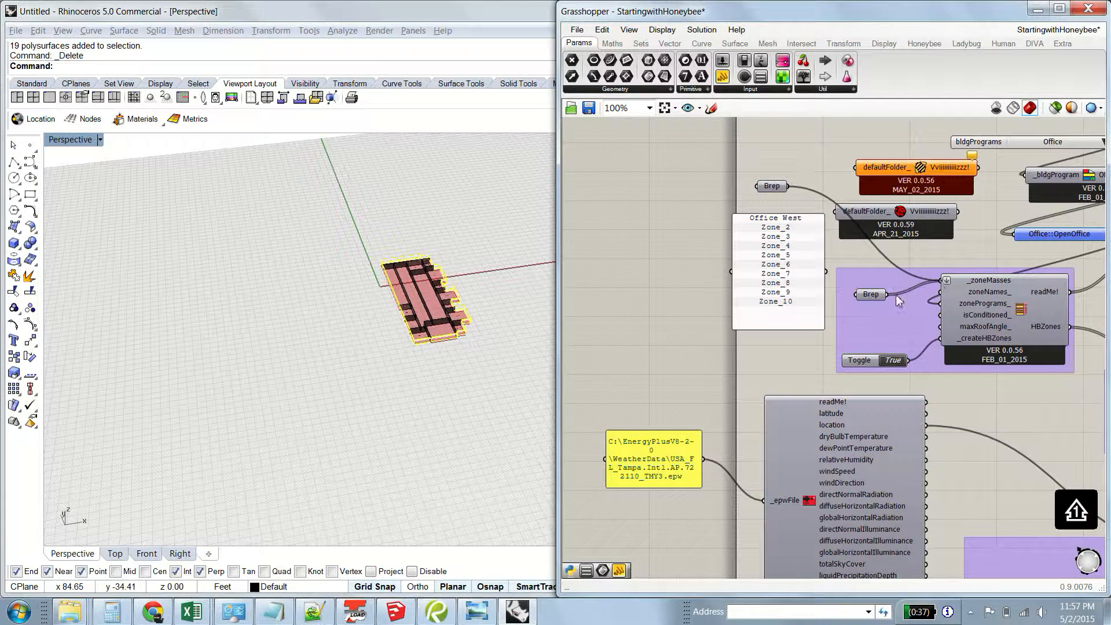
{"action": "left_click", "coordinate": [972, 613]}
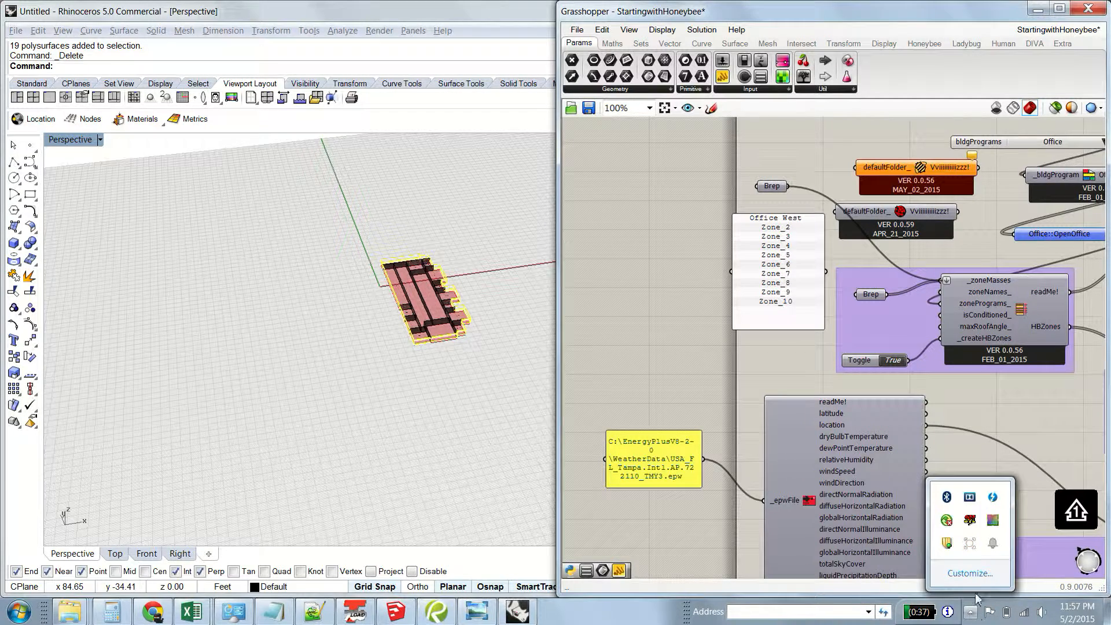
{"action": "left_click", "coordinate": [970, 545]}
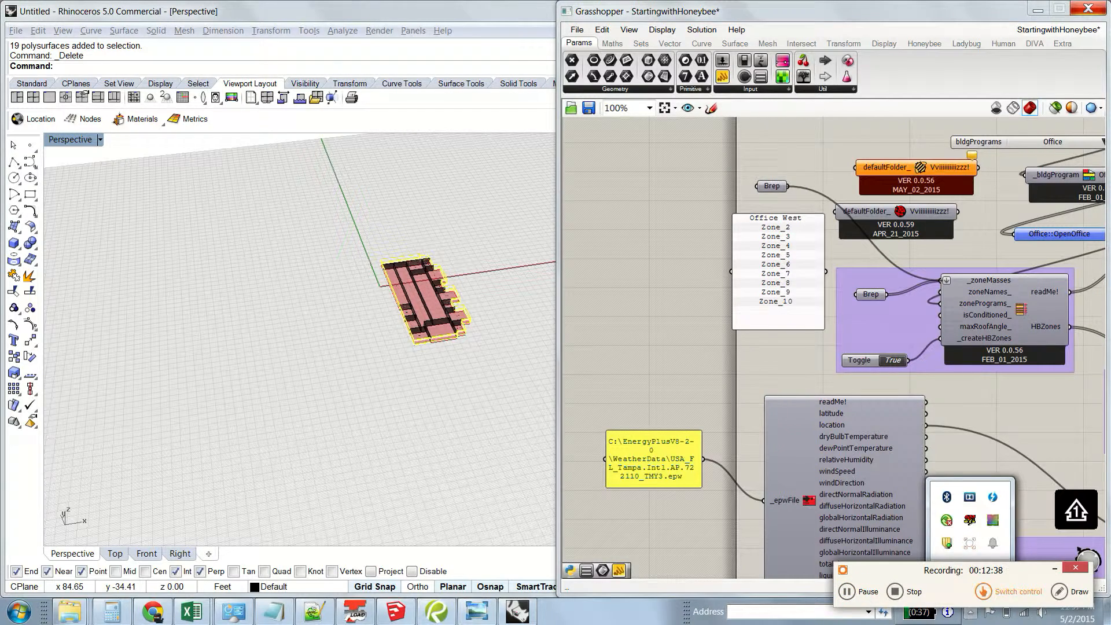
{"action": "left_click", "coordinate": [868, 593]}
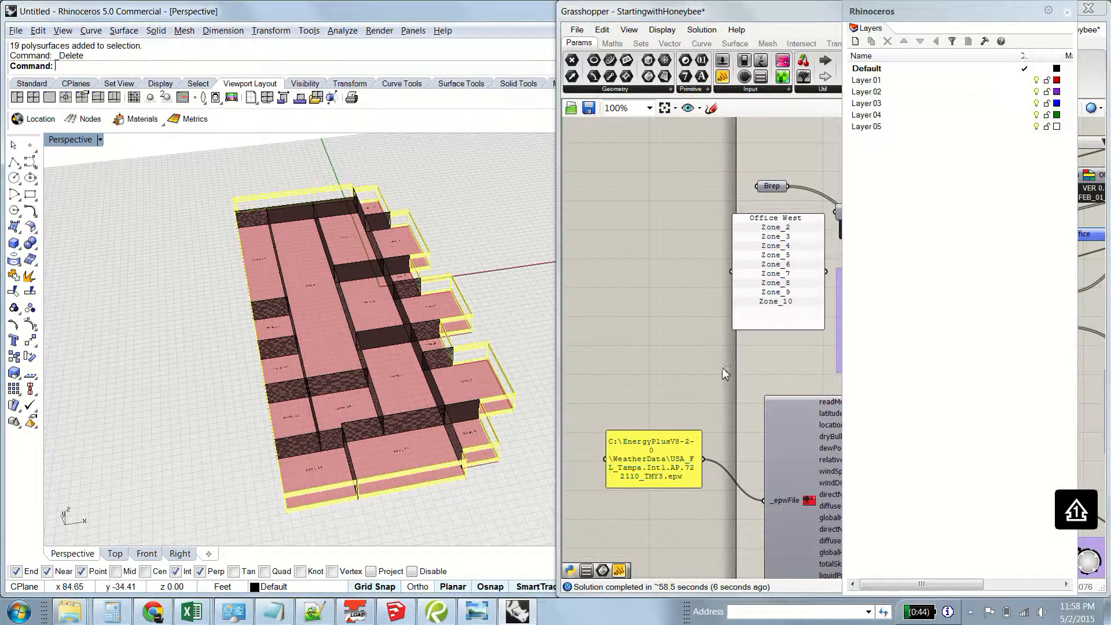
- Move the wired Brep parameter into the purple group, beside the _zoneMasses input and just above the unconnected Brep parameter
{"action": "left_click", "coordinate": [751, 367]}
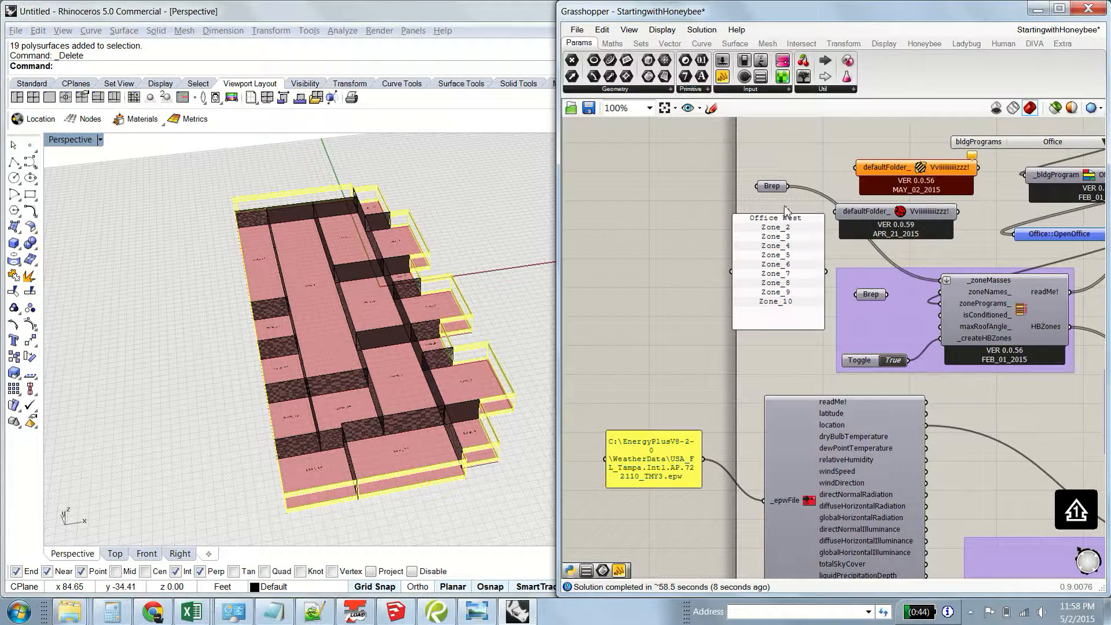
{"action": "left_click_drag", "start_coordinate": [768, 195], "coordinate": [870, 275]}
{"action": "right_click_drag", "start_coordinate": [878, 322], "coordinate": [803, 323]}
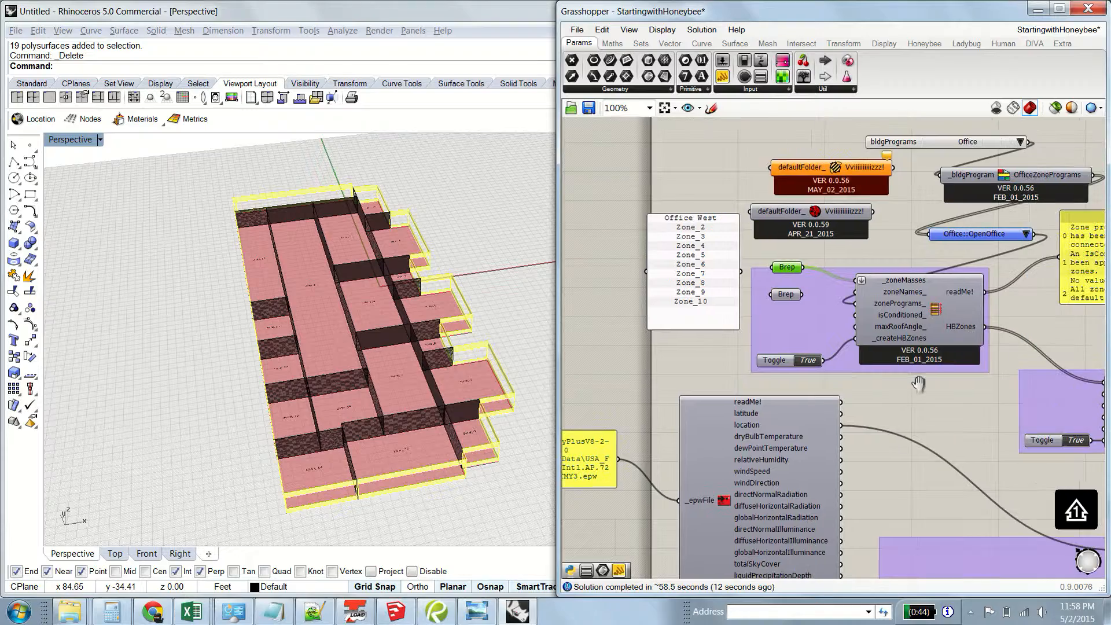
- Review the definition downstream of HBZones, from the adjacency and glazing components to the zone label and surface-type preview components
{"action": "right_click_drag", "start_coordinate": [926, 387], "coordinate": [740, 344]}
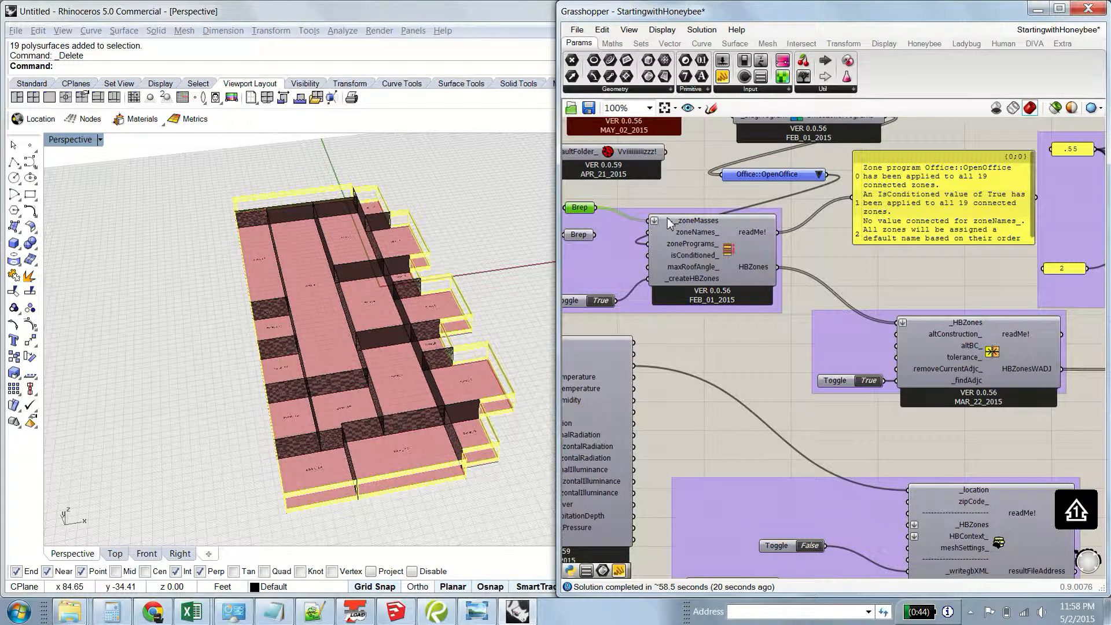
{"action": "right_click_drag", "start_coordinate": [718, 366], "coordinate": [613, 364]}
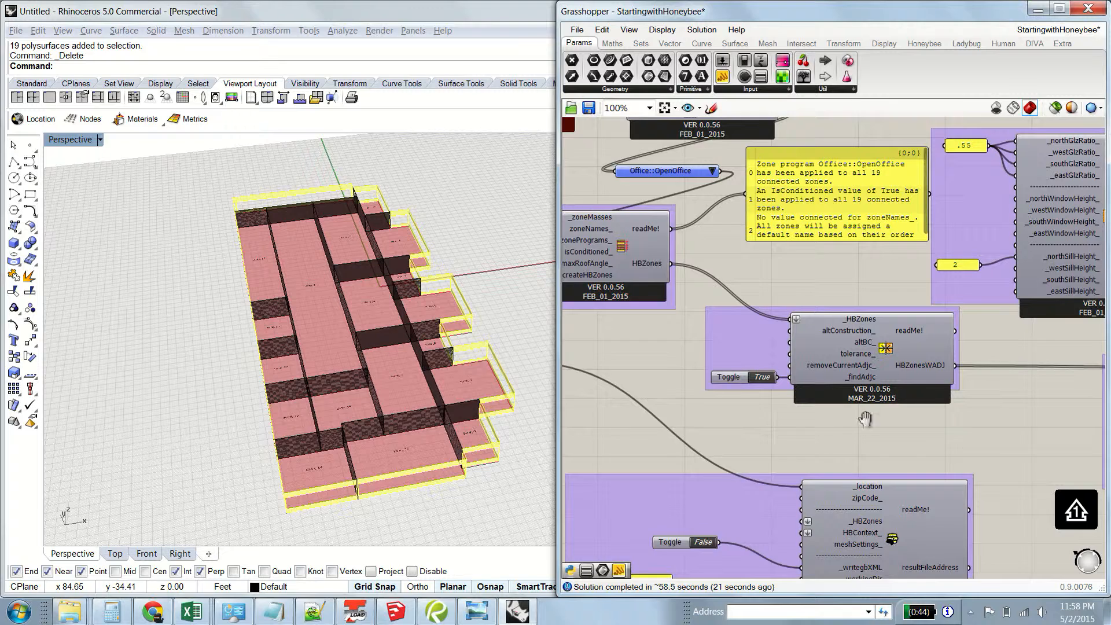
{"action": "right_click_drag", "start_coordinate": [865, 417], "coordinate": [711, 404]}
{"action": "left_click", "coordinate": [716, 353]}
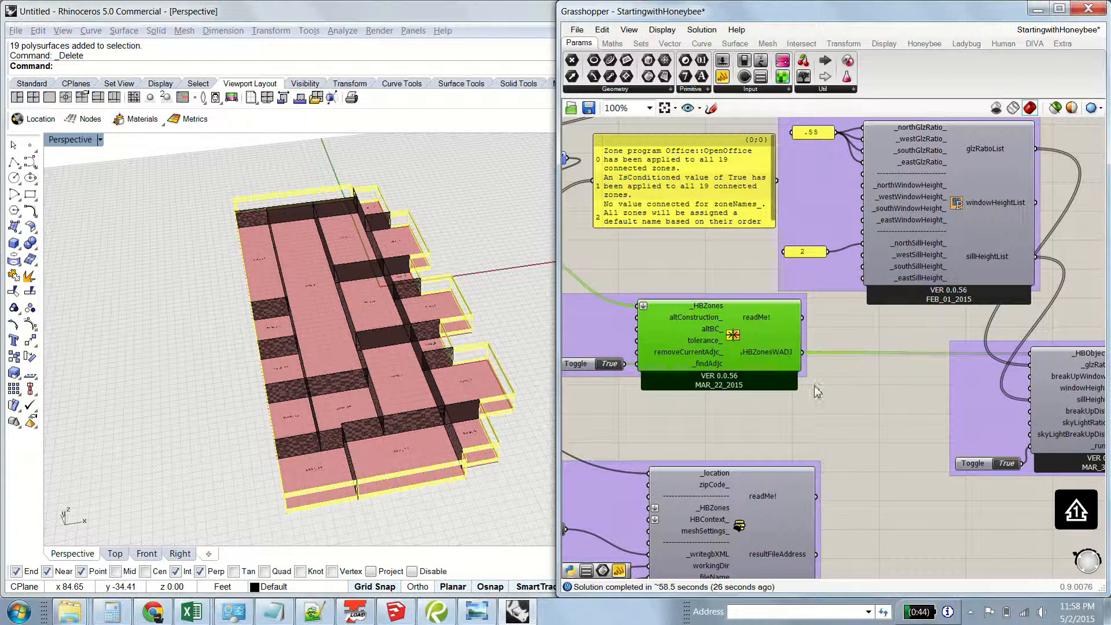
{"action": "right_click_drag", "start_coordinate": [905, 420], "coordinate": [650, 385]}
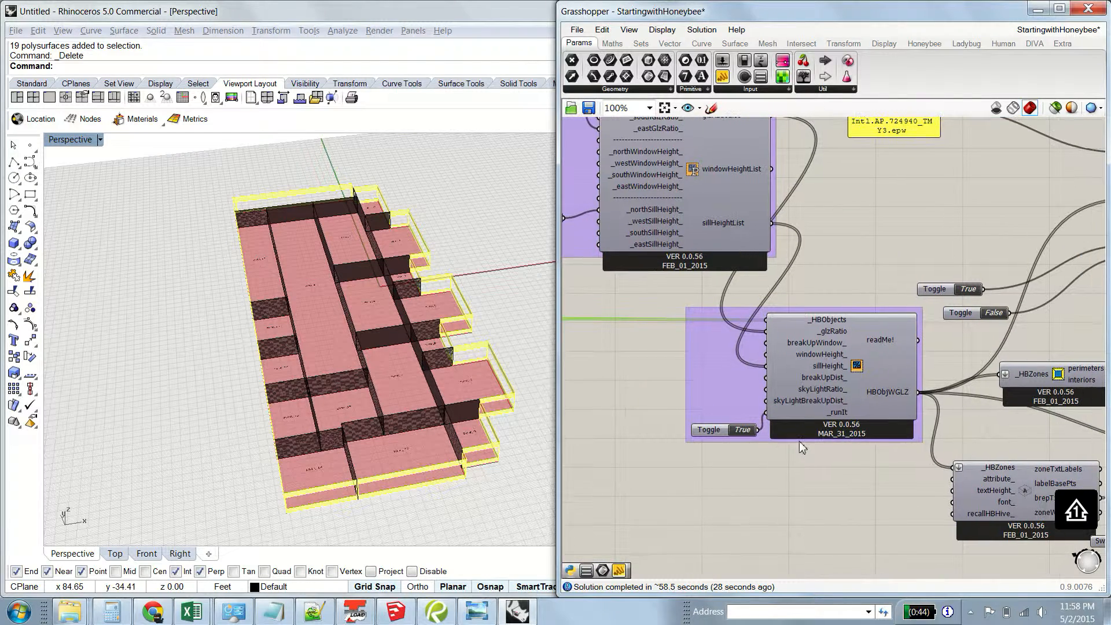
{"action": "right_click_drag", "start_coordinate": [816, 384], "coordinate": [700, 367]}
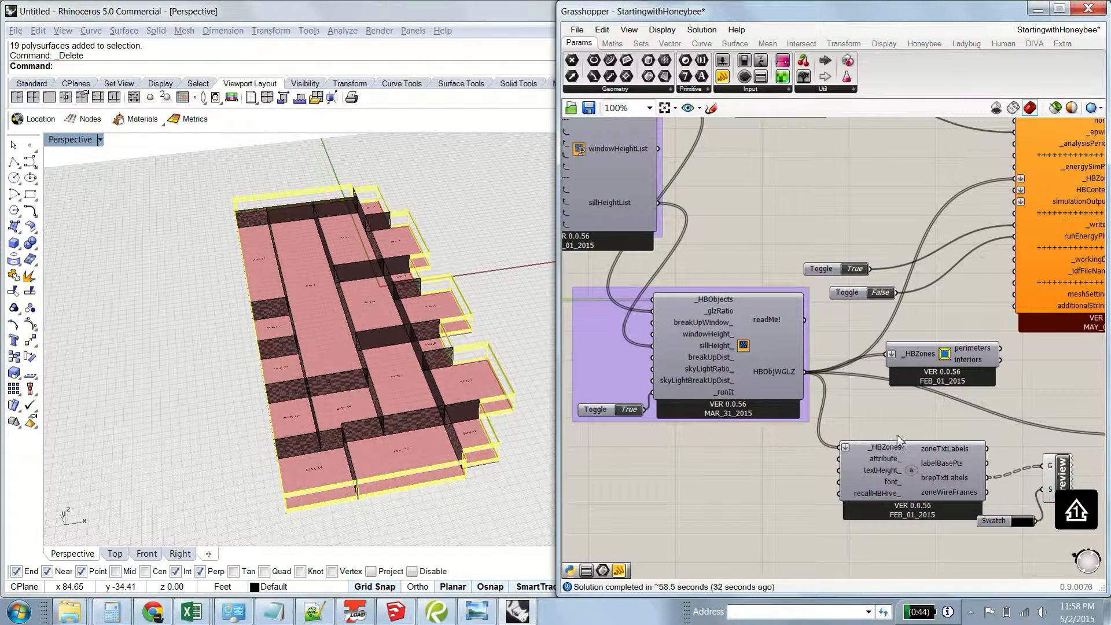
{"action": "right_click_drag", "start_coordinate": [898, 432], "coordinate": [762, 405]}
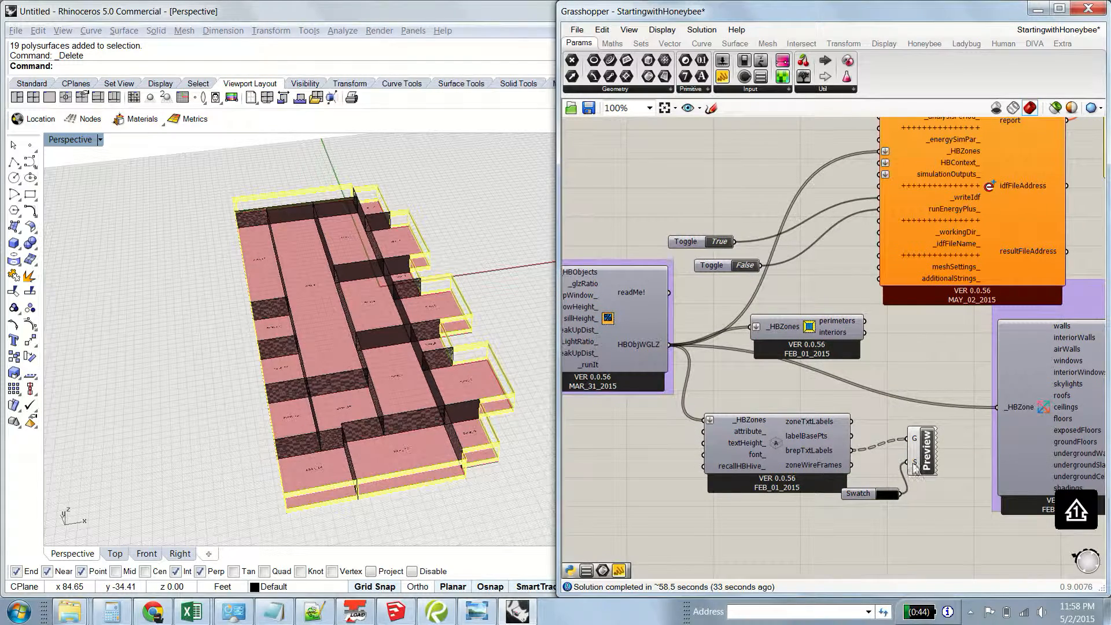
{"action": "right_click_drag", "start_coordinate": [947, 429], "coordinate": [752, 419]}
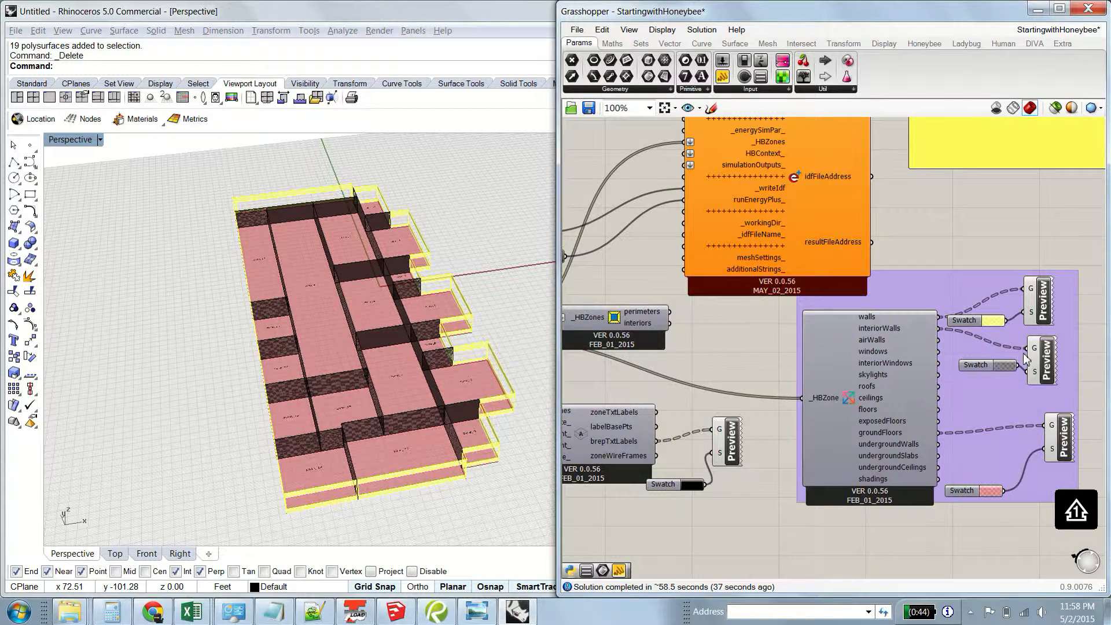
- Examine the previewed Honeybee zones in the Rhino perspective view, checking their zone name labels, interior walls, exterior walls and ground floors
{"action": "right_click_drag", "start_coordinate": [472, 289], "coordinate": [350, 390]}
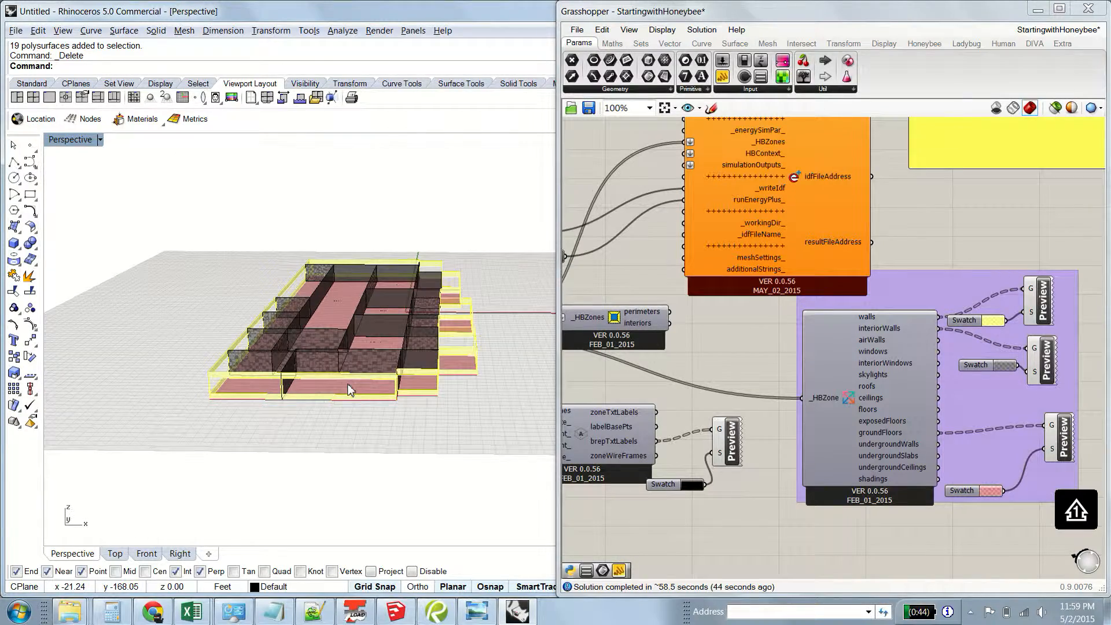
{"action": "scroll", "coordinate": [301, 337], "scroll_direction": "up", "scroll_amount": 10}
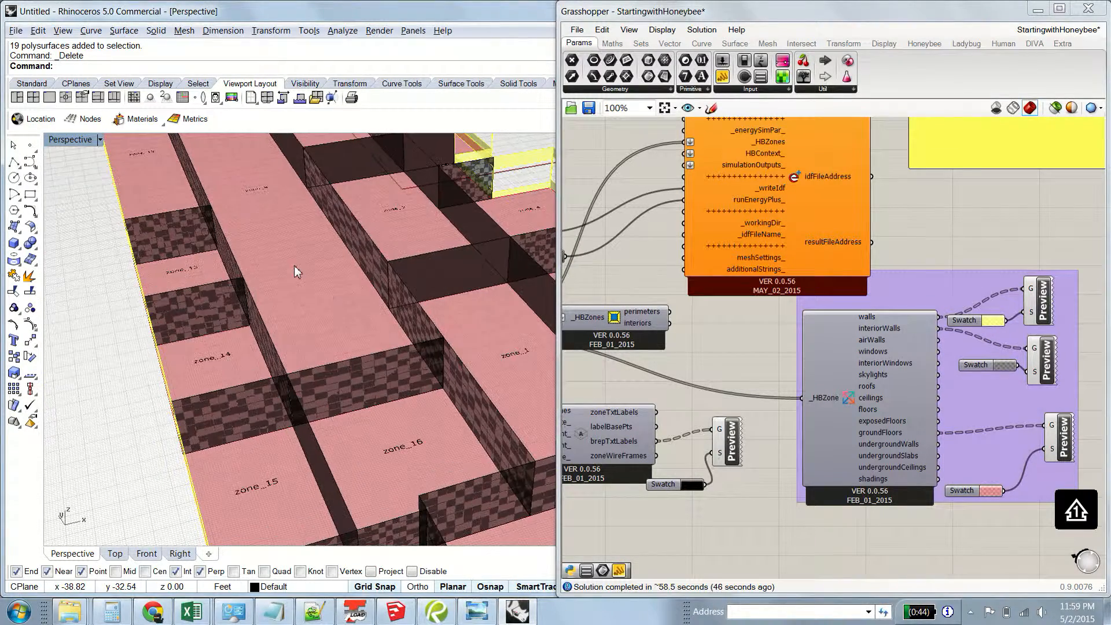
{"action": "right_click_drag", "start_coordinate": [239, 273], "coordinate": [237, 334]}
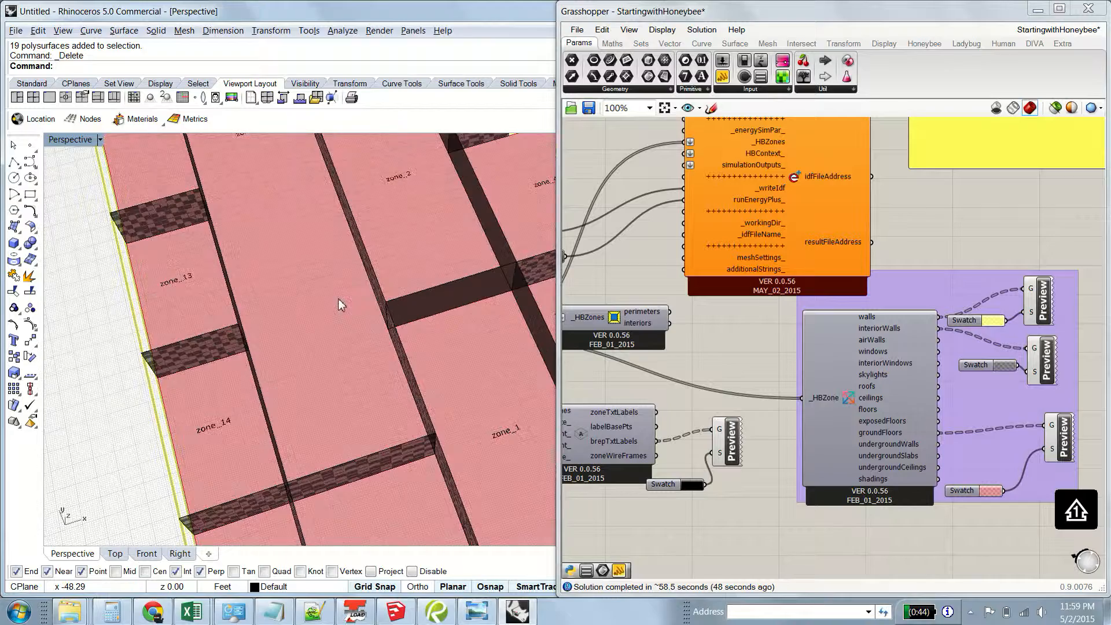
{"action": "scroll", "coordinate": [351, 292], "scroll_direction": "down", "scroll_amount": 4}
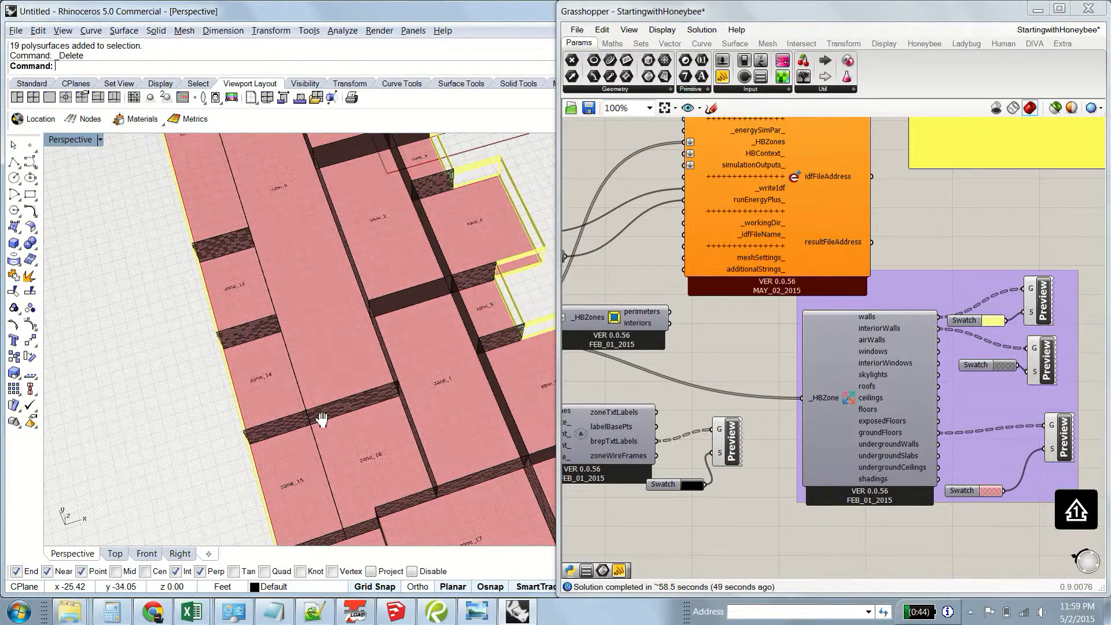
{"action": "right_click_drag", "start_coordinate": [321, 420], "coordinate": [296, 568], "text": "shift"}
{"action": "scroll", "coordinate": [305, 310], "scroll_direction": "up", "scroll_amount": 2}
{"action": "scroll", "coordinate": [229, 392], "scroll_direction": "up", "scroll_amount": 4}
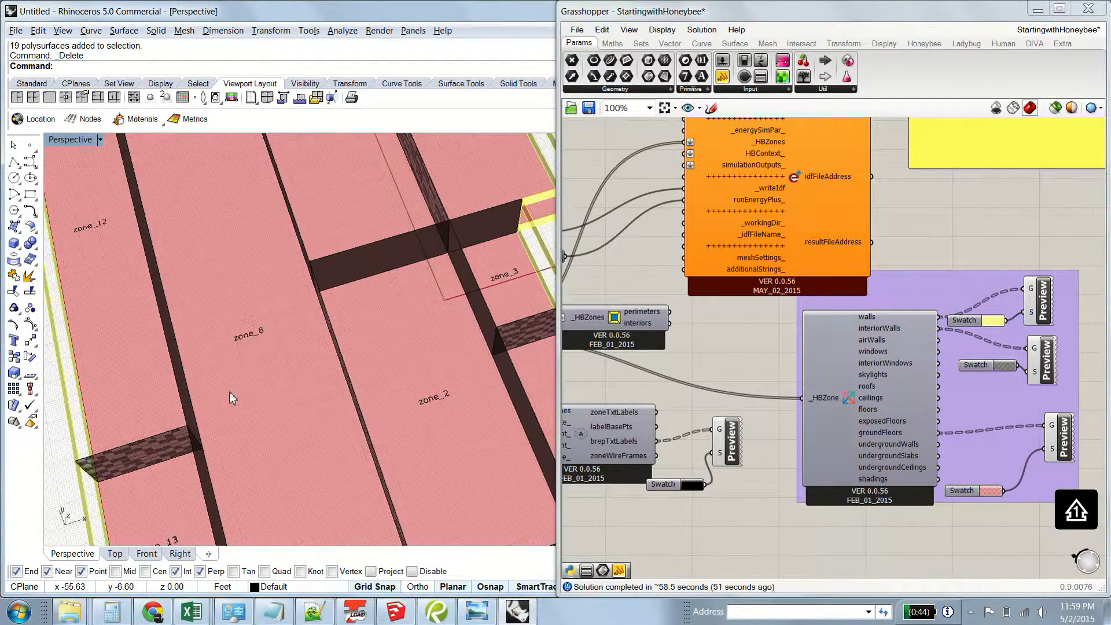
{"action": "scroll", "coordinate": [231, 365], "scroll_direction": "up", "scroll_amount": 4}
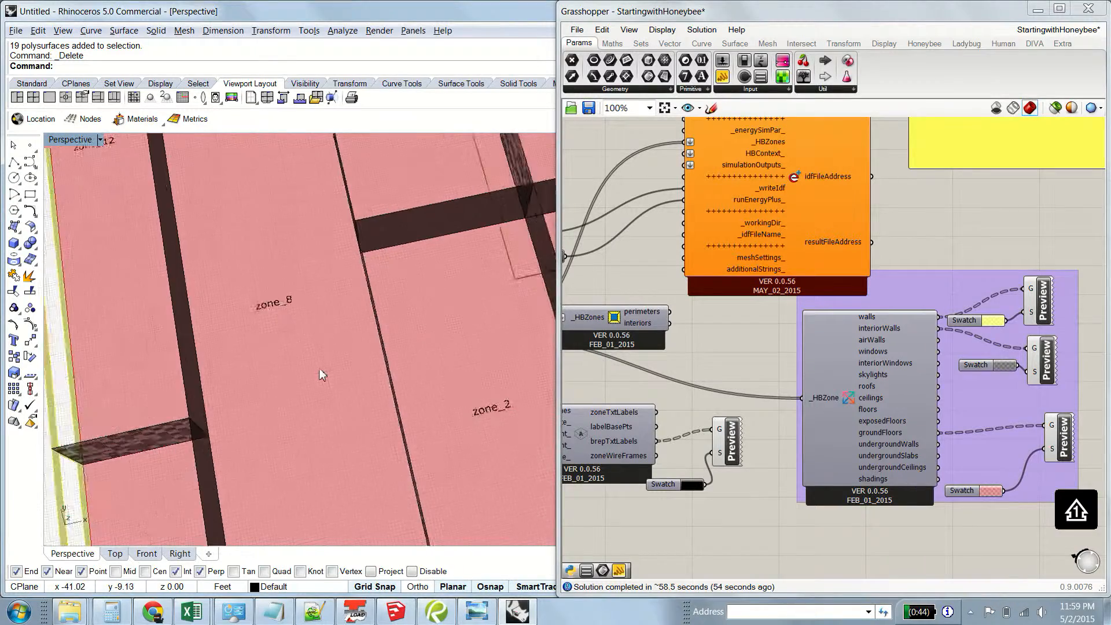
{"action": "scroll", "coordinate": [322, 376], "scroll_direction": "down", "scroll_amount": 3}
{"action": "scroll", "coordinate": [416, 344], "scroll_direction": "down", "scroll_amount": 3}
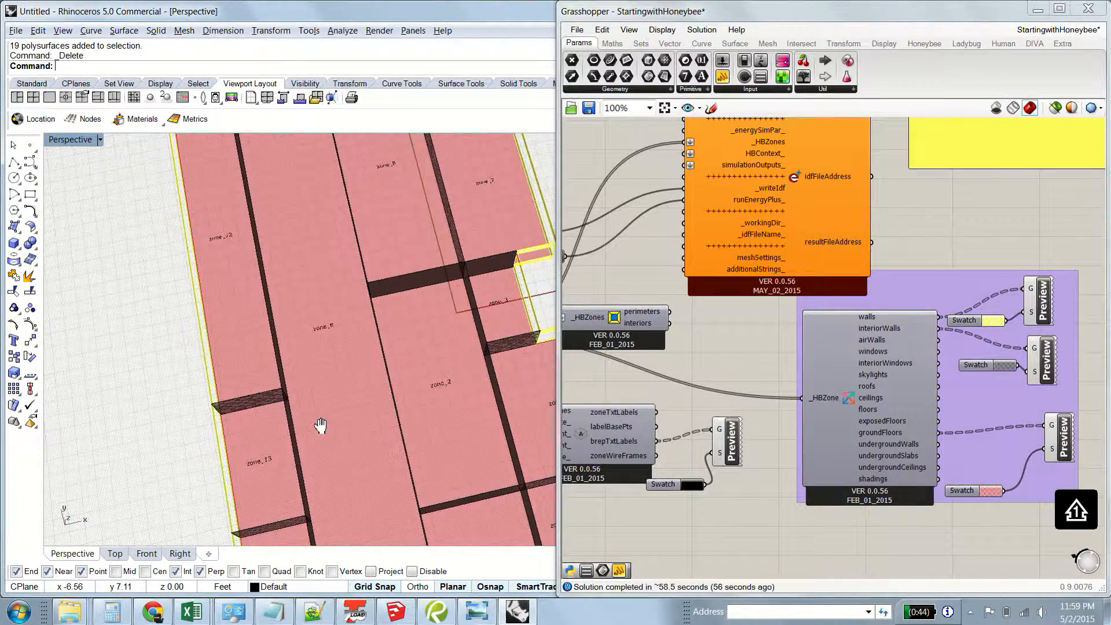
{"action": "scroll", "coordinate": [321, 426], "scroll_direction": "down", "scroll_amount": 5}
{"action": "right_click_drag", "start_coordinate": [314, 367], "coordinate": [678, 564]}
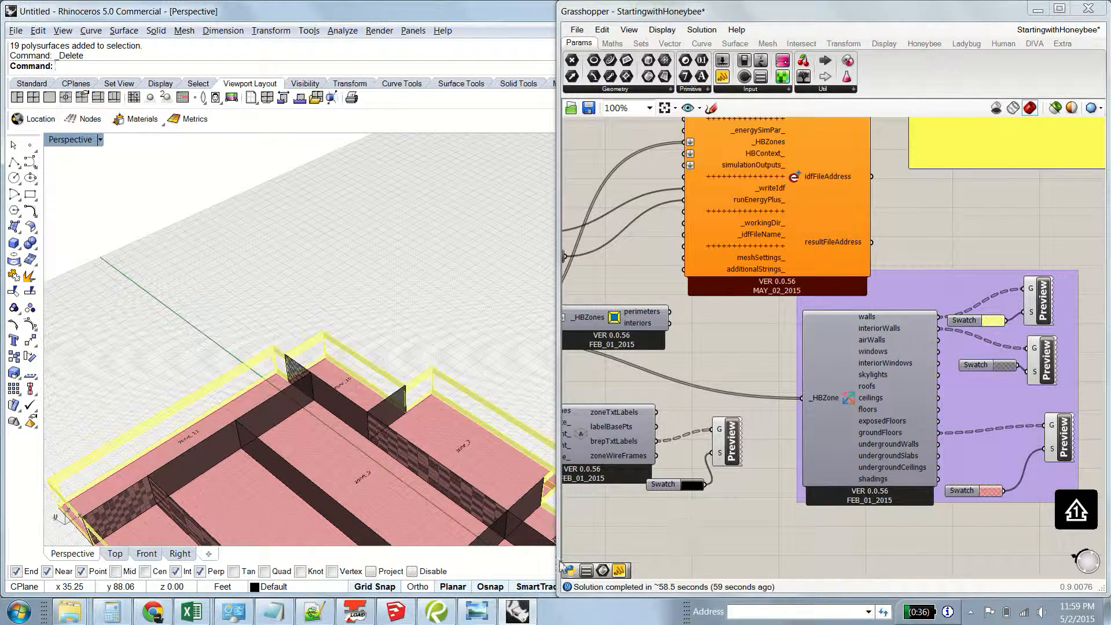